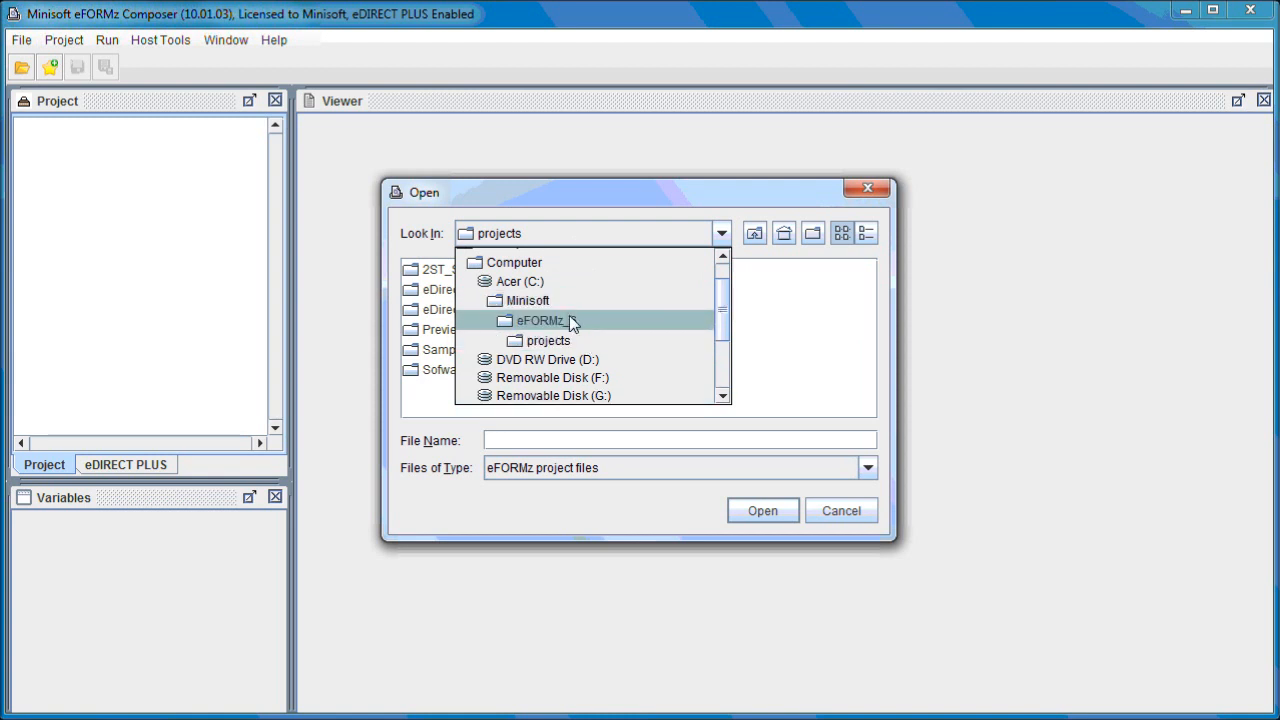
Open the sample_PackingSlip.efz project from the projects\2ST_Samples folder.
{"action": "left_click", "coordinate": [572, 341]}
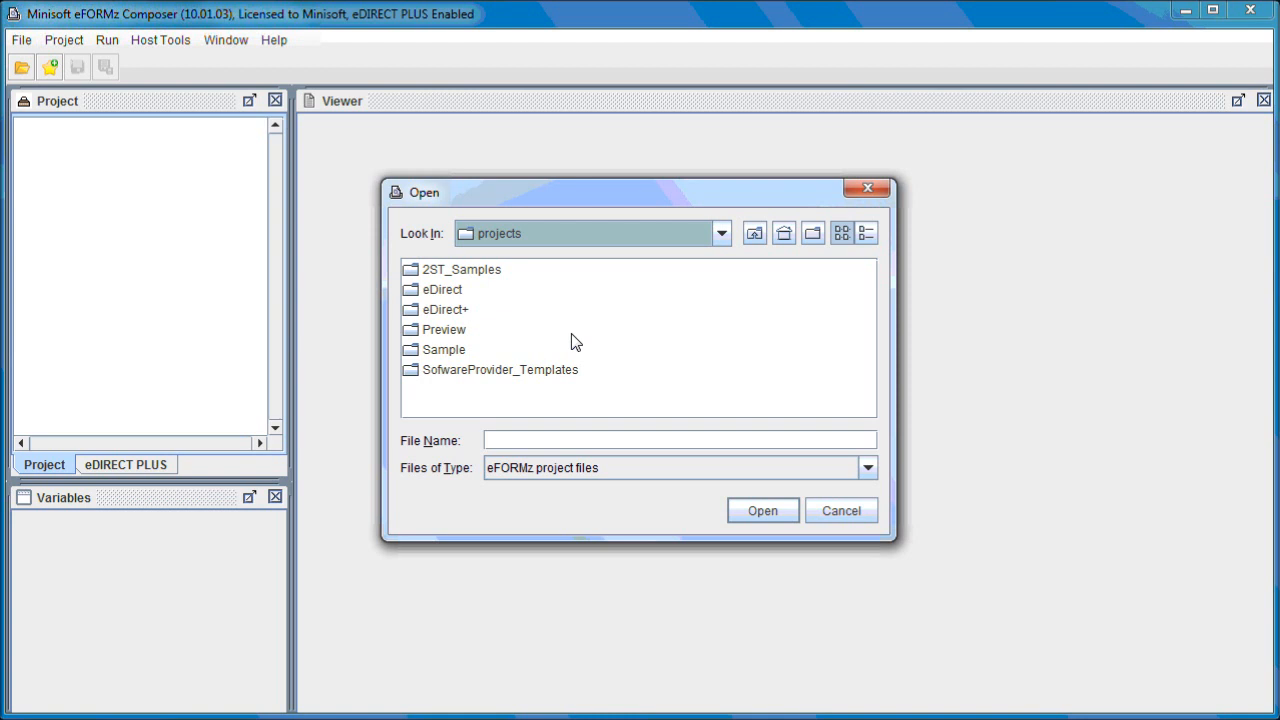
{"action": "left_click", "coordinate": [470, 271]}
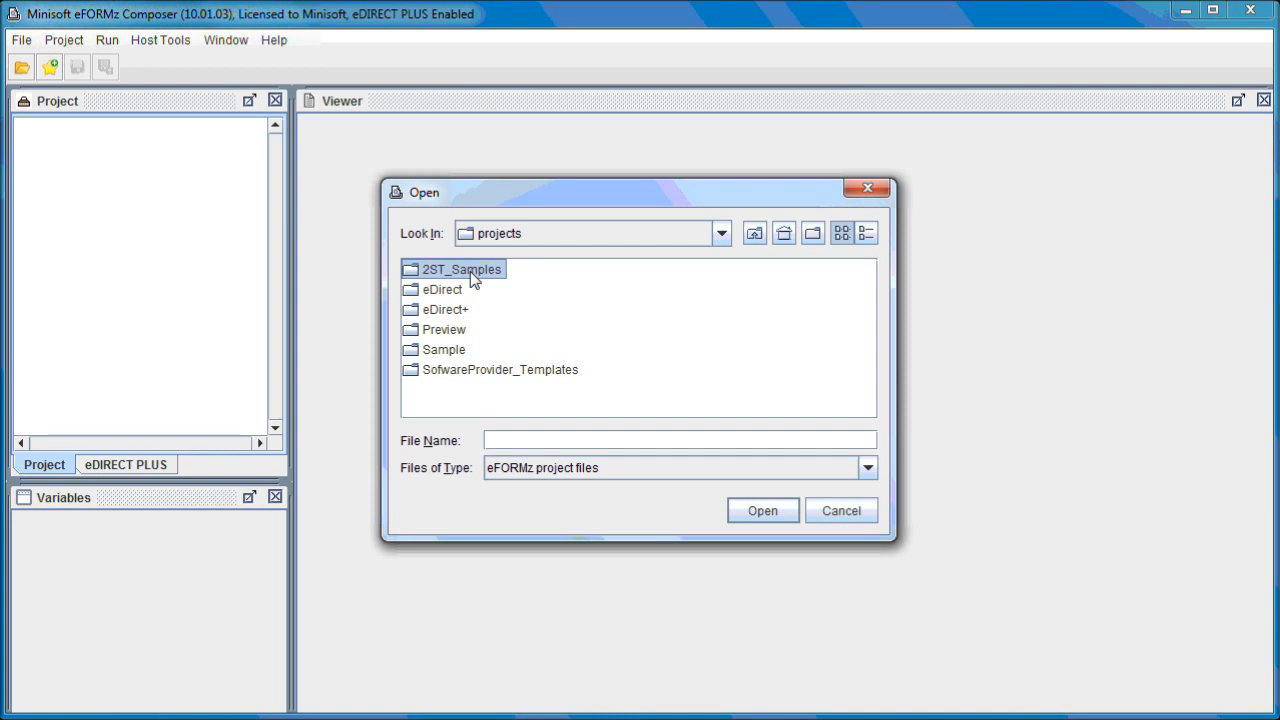
{"action": "double_click", "coordinate": [470, 271]}
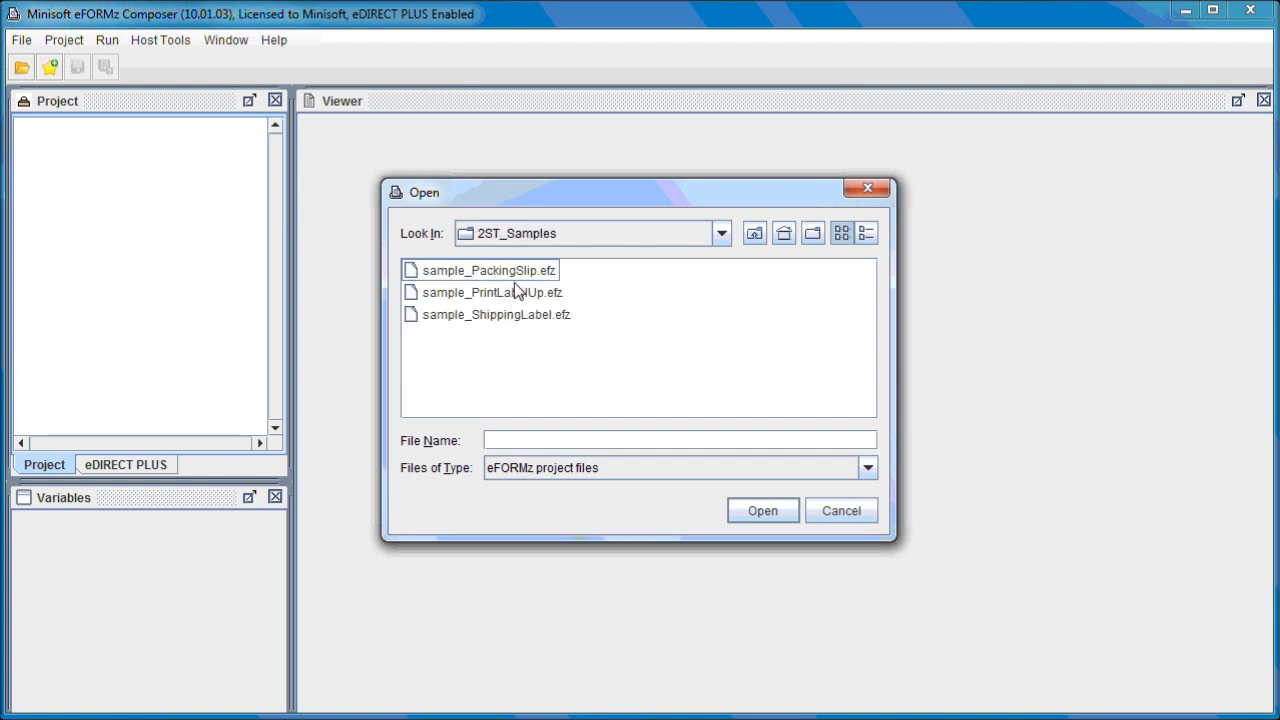
{"action": "double_click", "coordinate": [515, 274]}
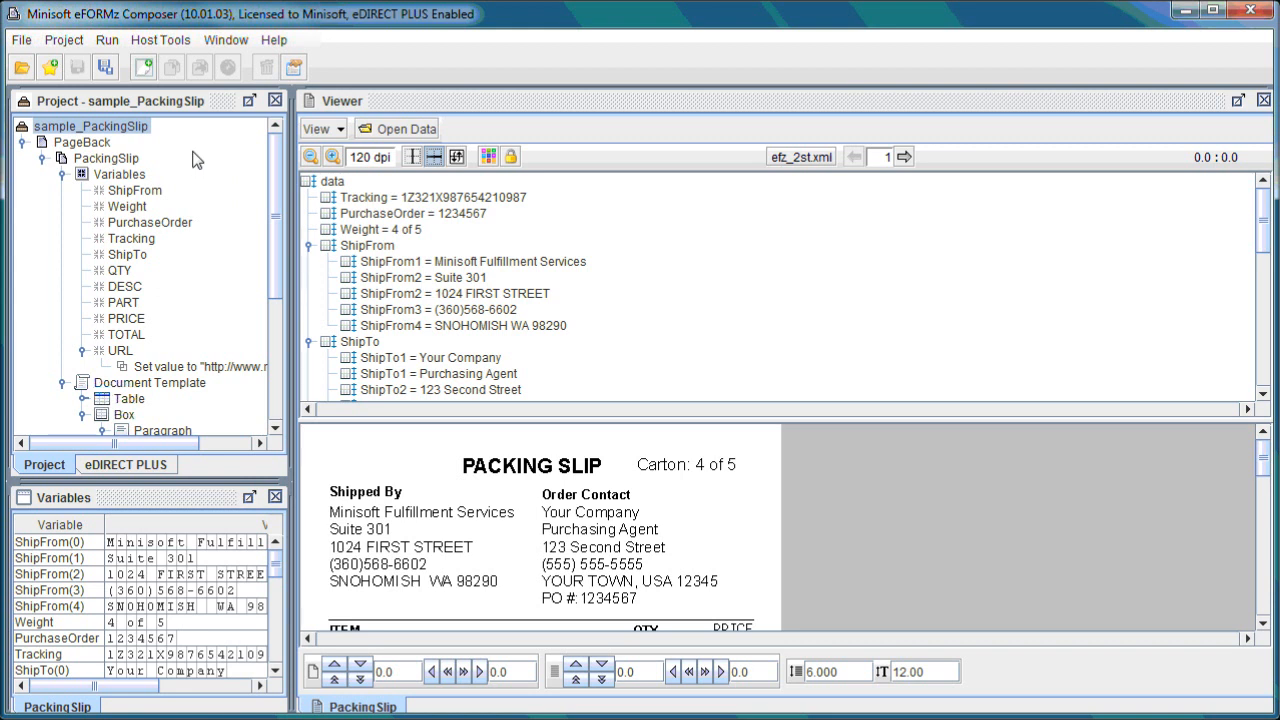
Examine the project tree, the XML data tree and the packing slip preview.
{"action": "left_click", "coordinate": [156, 105]}
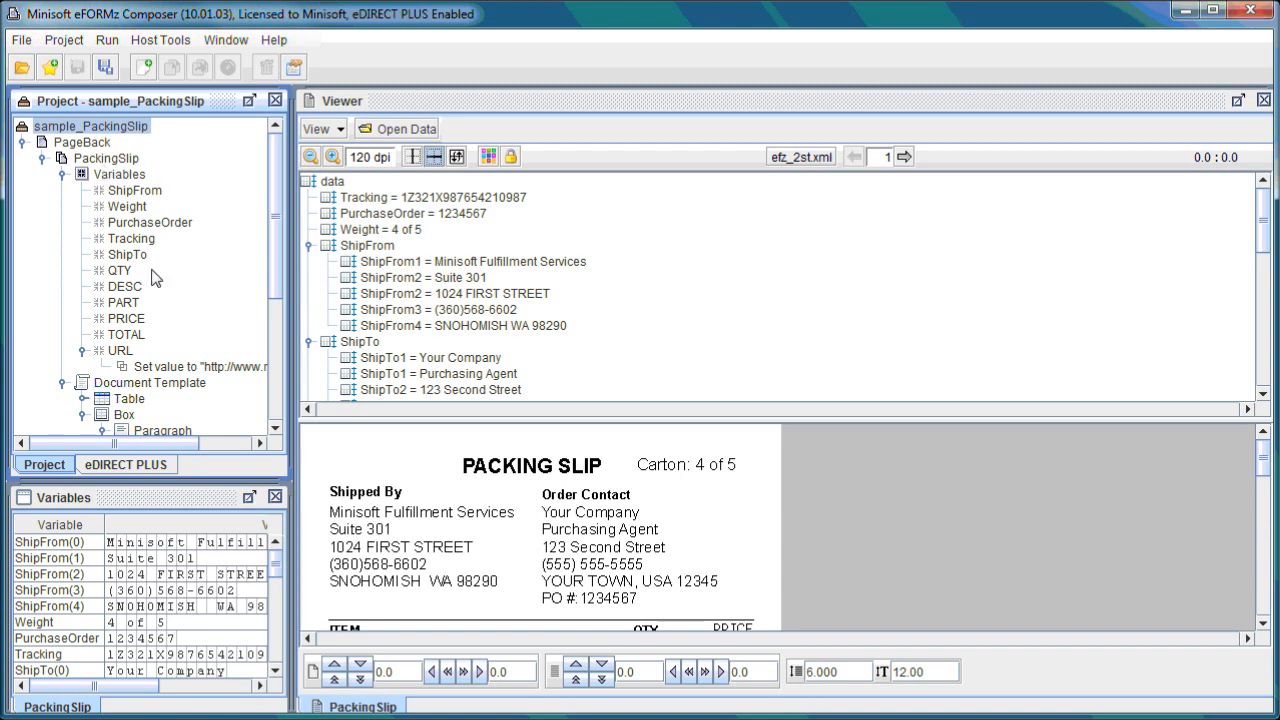
{"action": "left_click", "coordinate": [154, 494]}
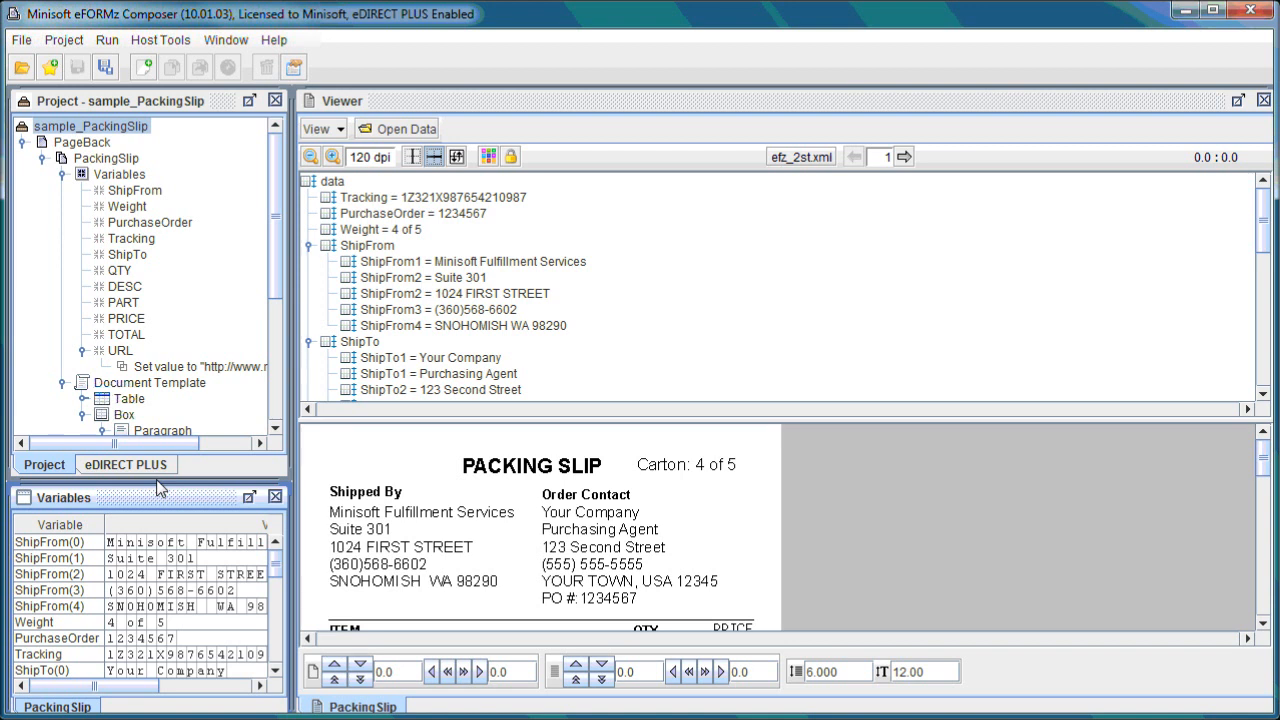
{"action": "left_click", "coordinate": [489, 108]}
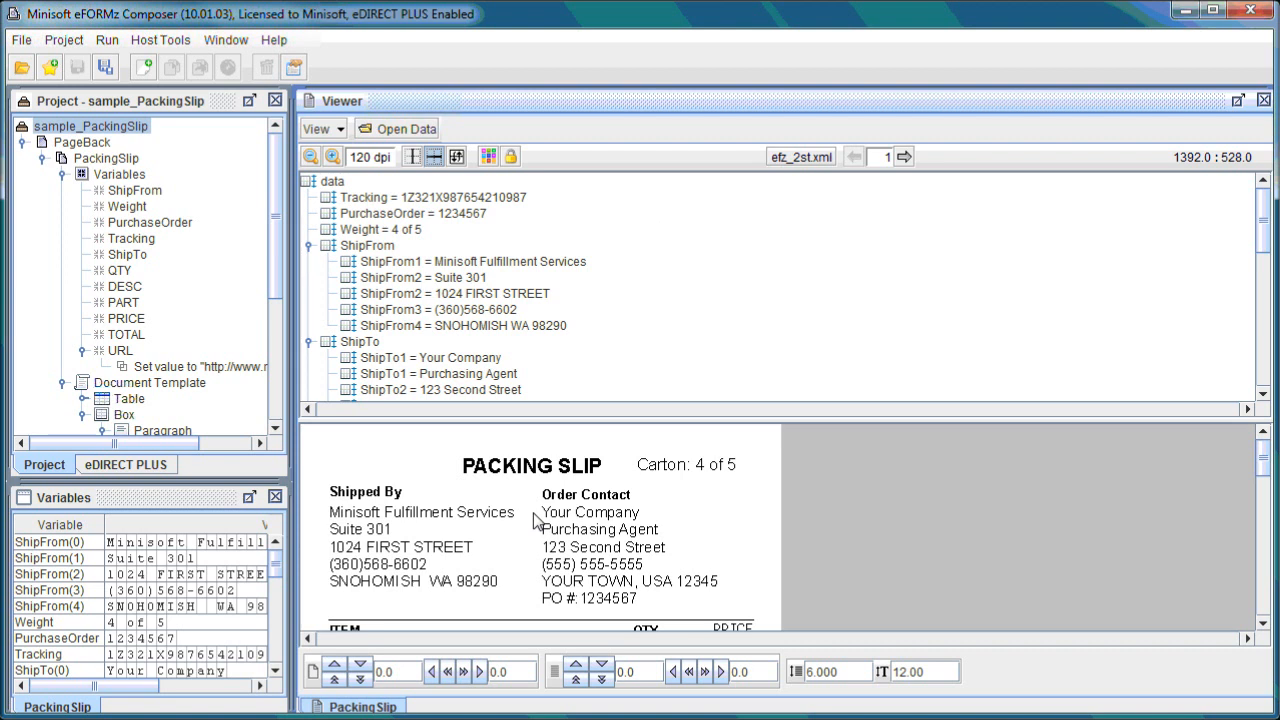
{"action": "scroll", "coordinate": [540, 490], "scroll_direction": "down", "scroll_amount": 5}
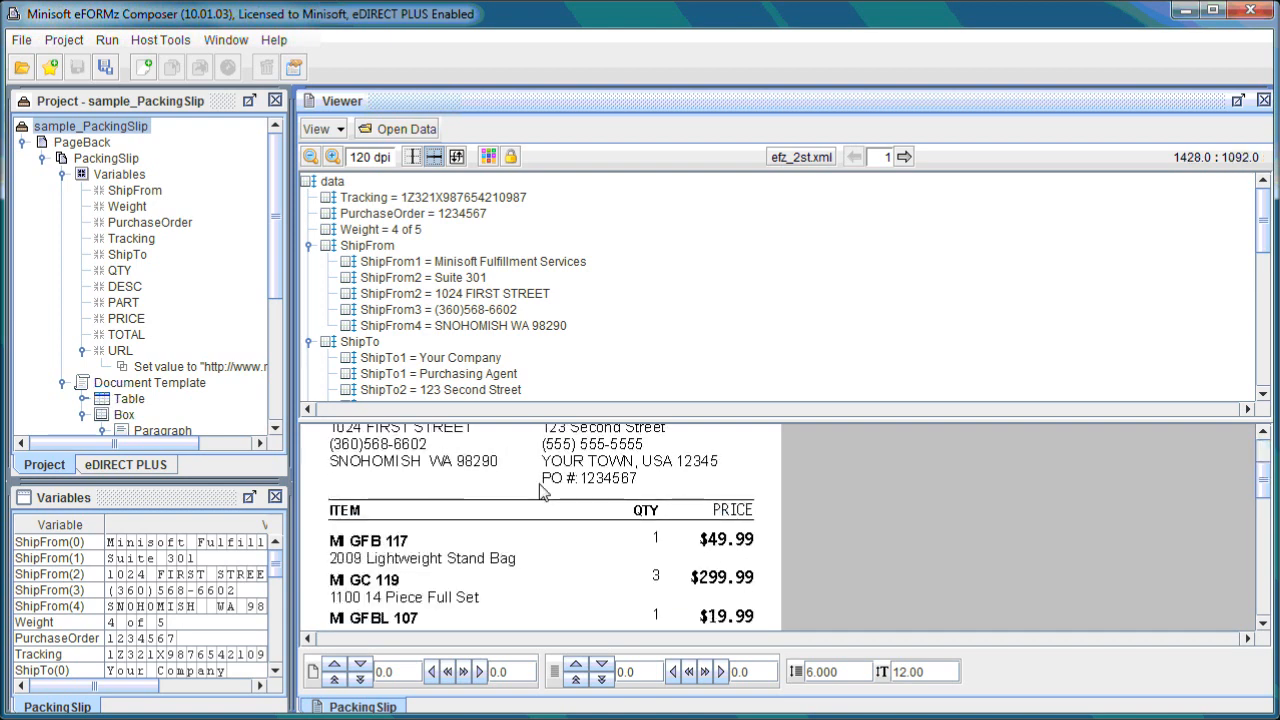
{"action": "scroll", "coordinate": [541, 487], "scroll_direction": "down", "scroll_amount": 3}
{"action": "scroll", "coordinate": [557, 534], "scroll_direction": "up", "scroll_amount": 8}
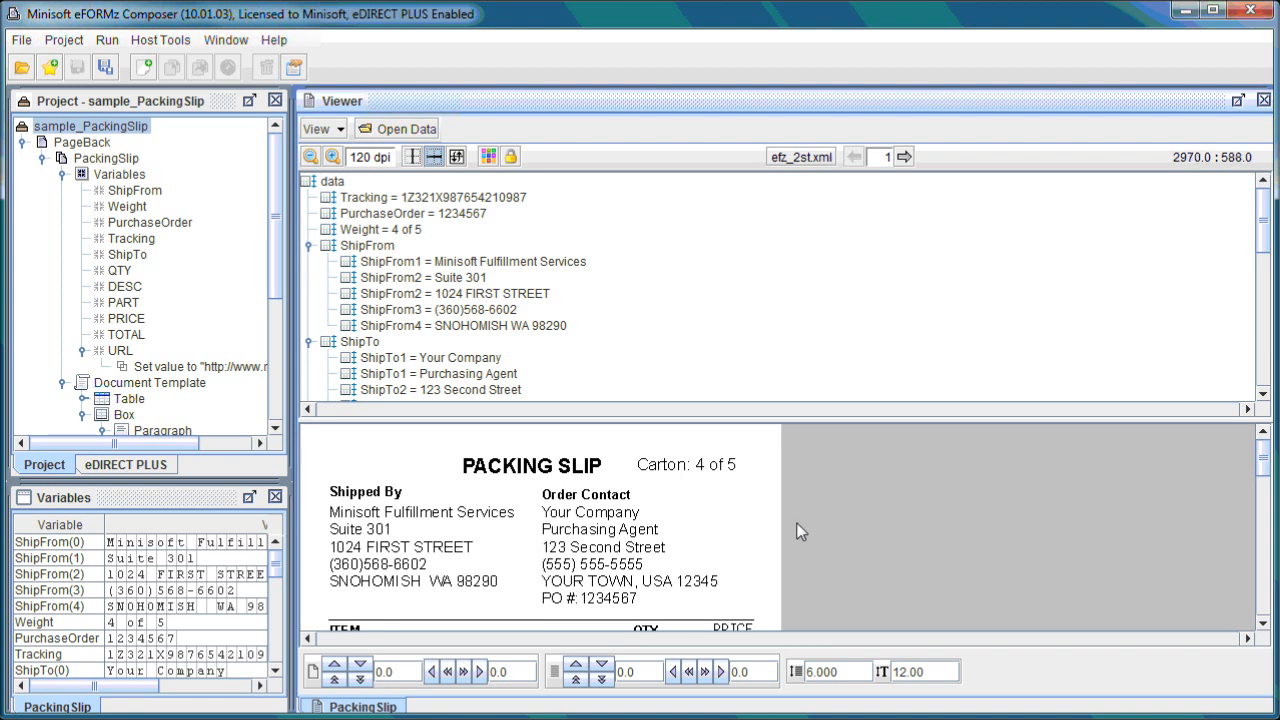
{"action": "left_click", "coordinate": [426, 203]}
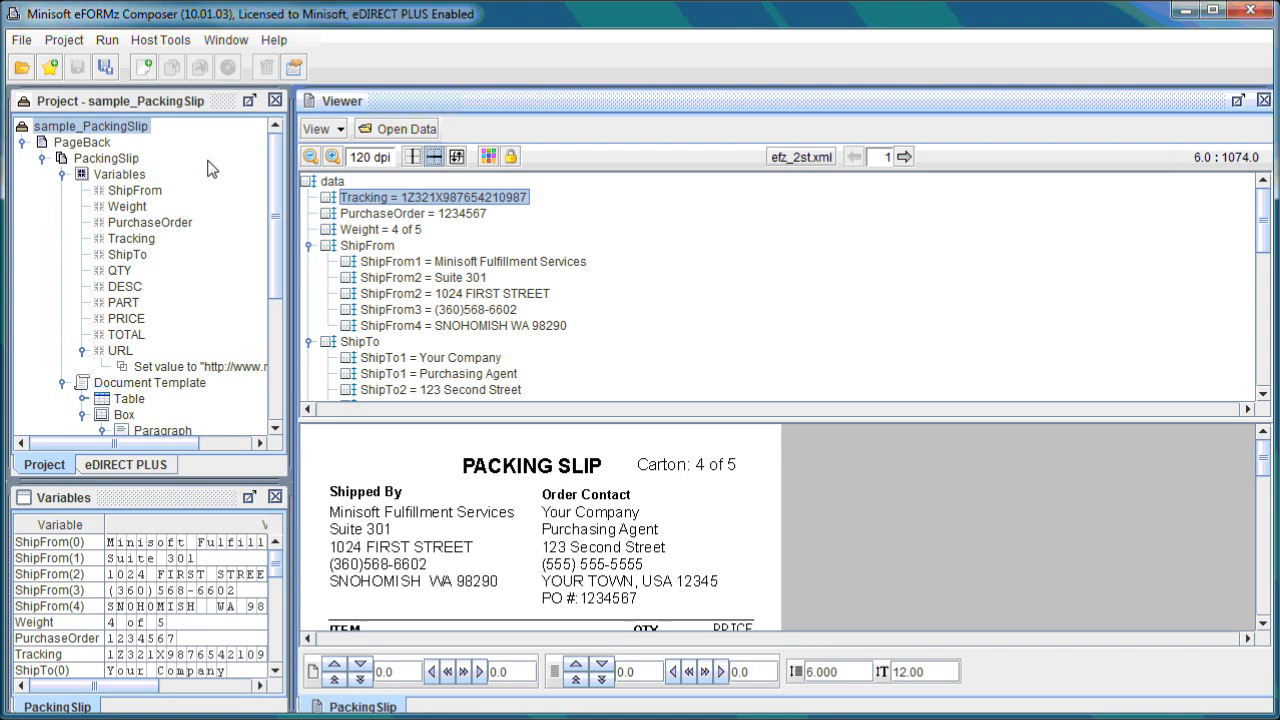
{"action": "left_click", "coordinate": [141, 104]}
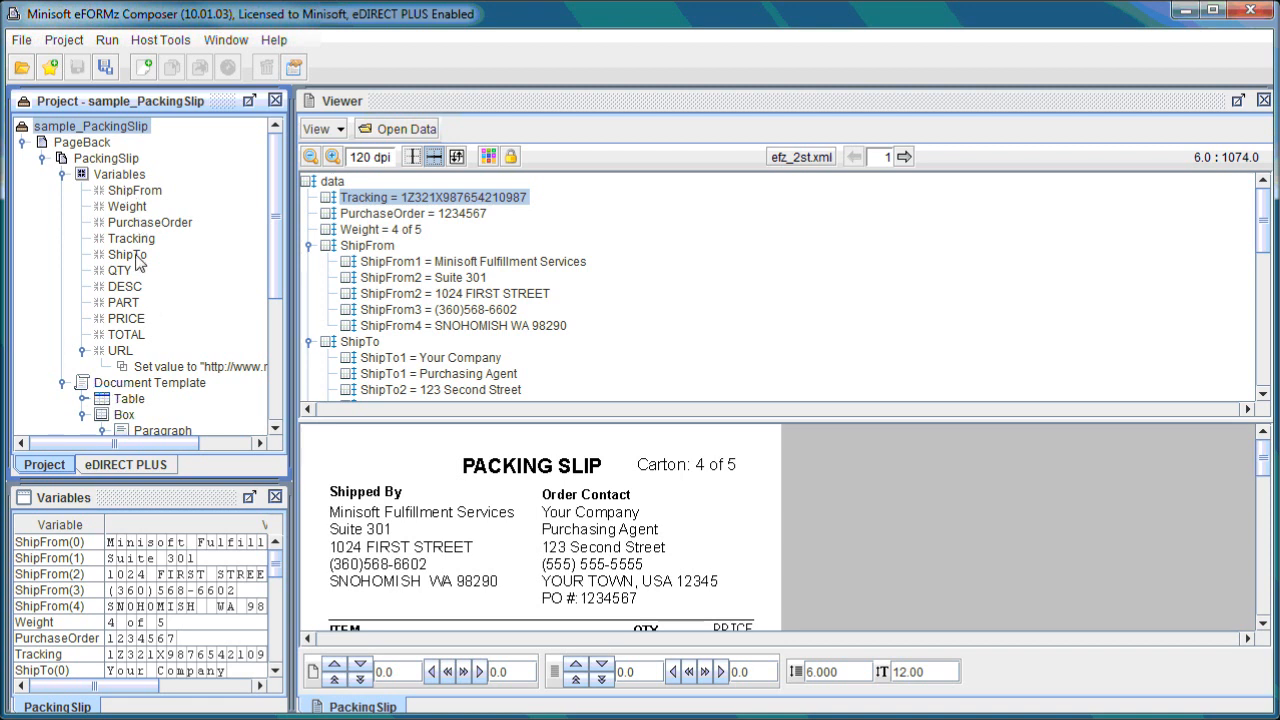
Add a variable named ShipmentNo from the data/ShipmentNo node with default settings.
{"action": "mouse_move", "coordinate": [153, 226]}
{"action": "left_click_drag", "start_coordinate": [1266, 227], "coordinate": [1263, 280]}
{"action": "left_click", "coordinate": [467, 270]}
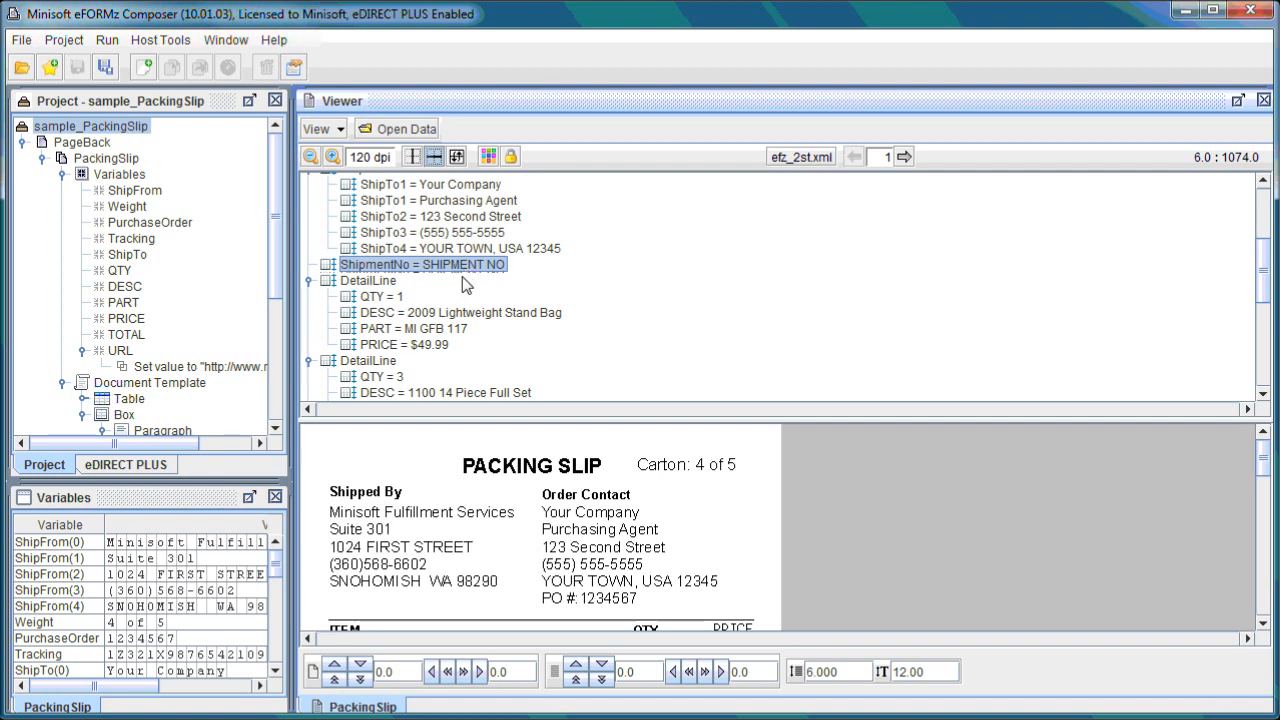
{"action": "right_click", "coordinate": [468, 272]}
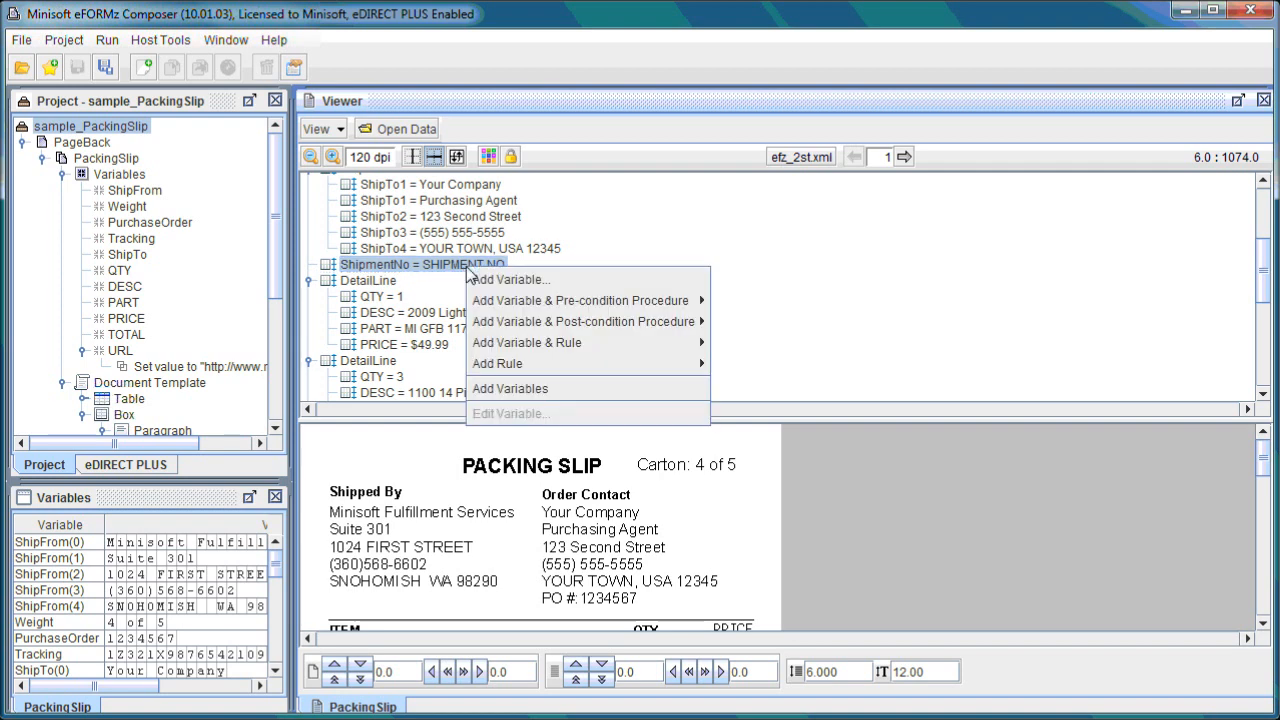
{"action": "left_click", "coordinate": [552, 280]}
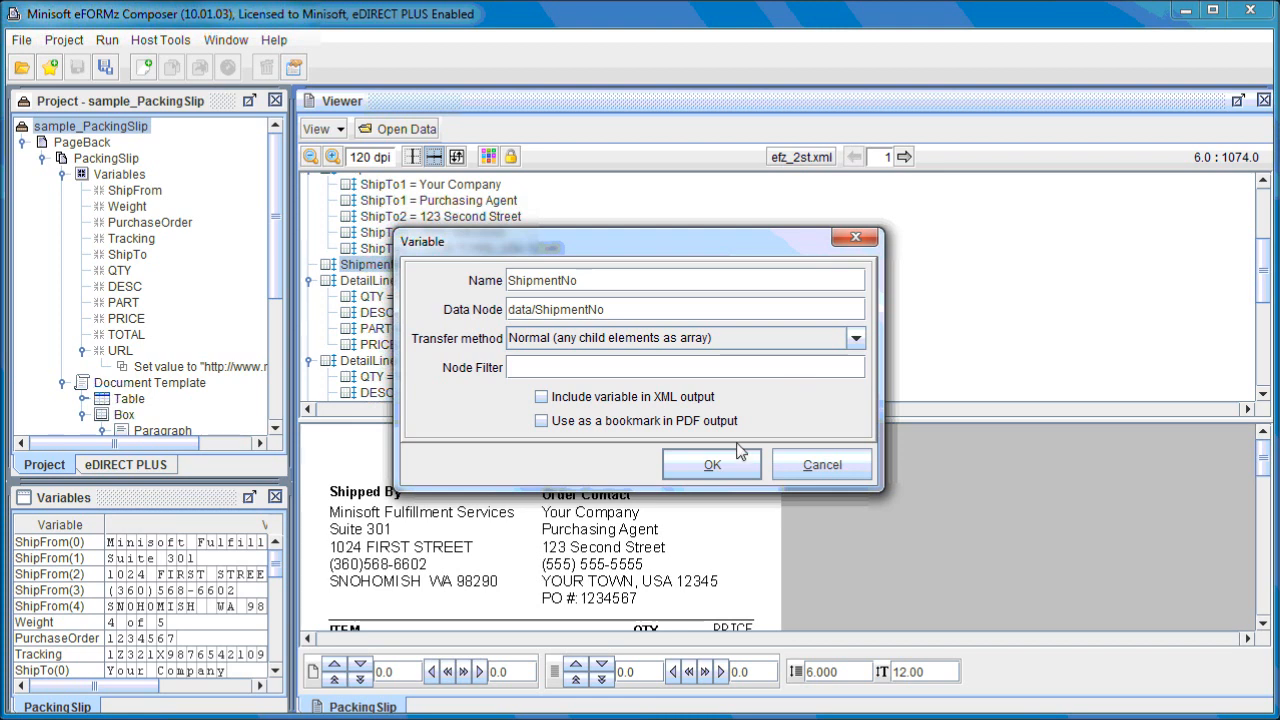
{"action": "left_click", "coordinate": [714, 464]}
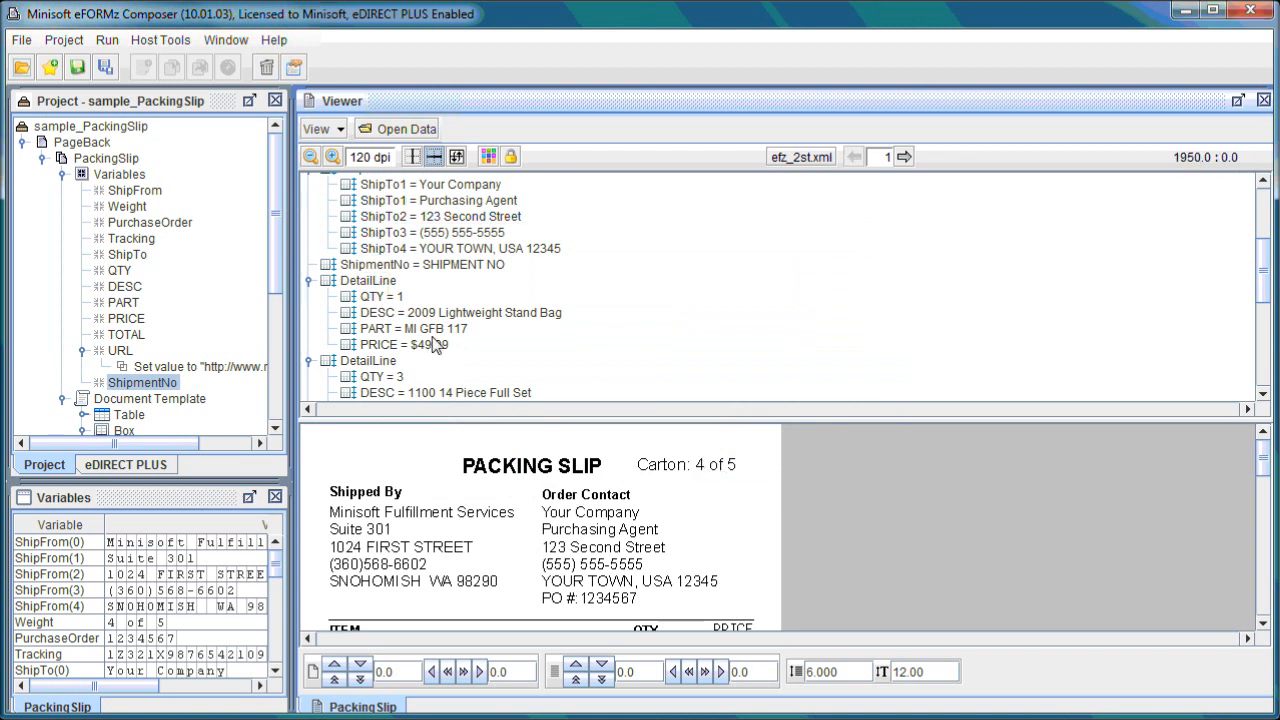
Review the variables list values and scroll through the packing slip preview.
{"action": "left_click", "coordinate": [208, 102]}
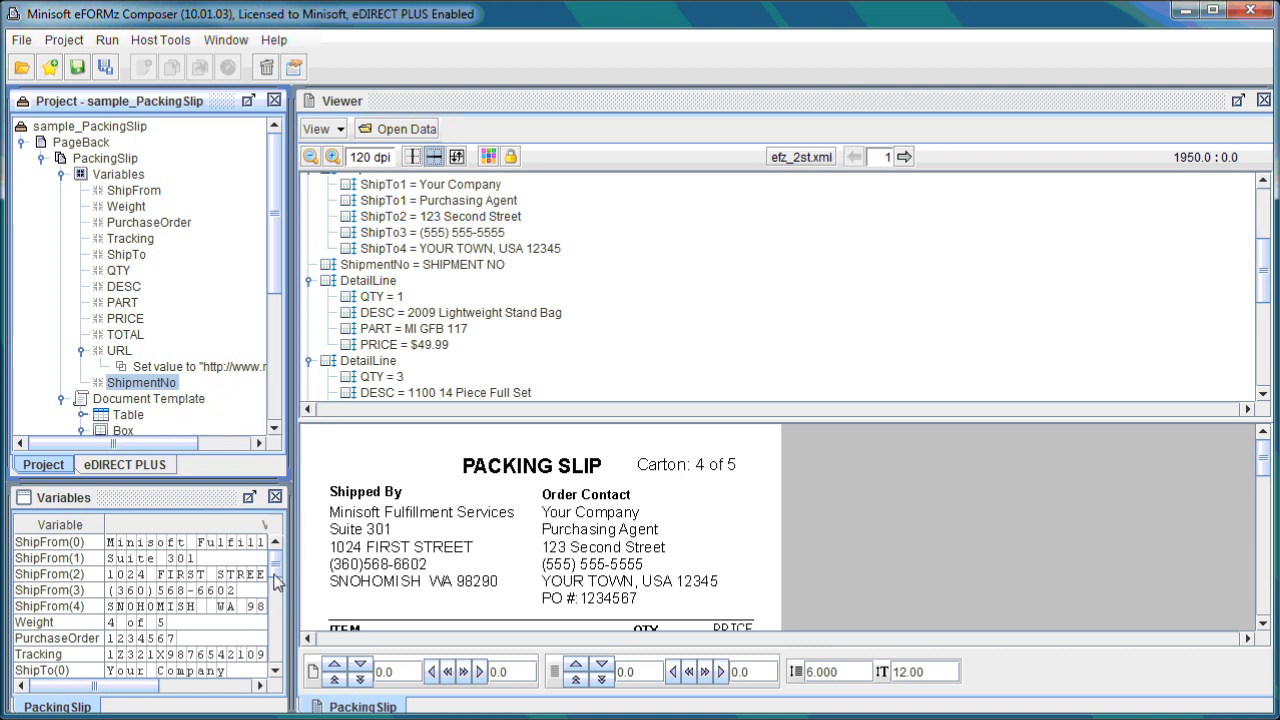
{"action": "left_click", "coordinate": [203, 503]}
{"action": "left_click_drag", "start_coordinate": [275, 563], "coordinate": [275, 655]}
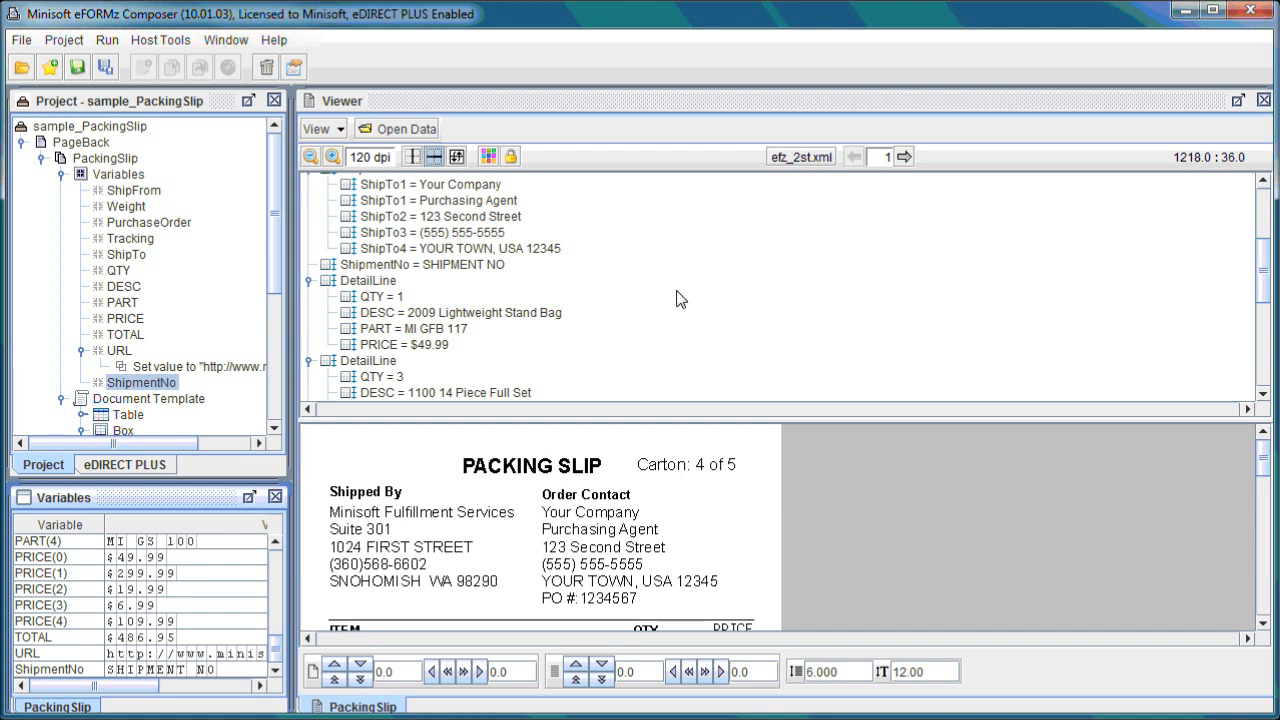
{"action": "scroll", "coordinate": [658, 489], "scroll_direction": "down", "scroll_amount": 4}
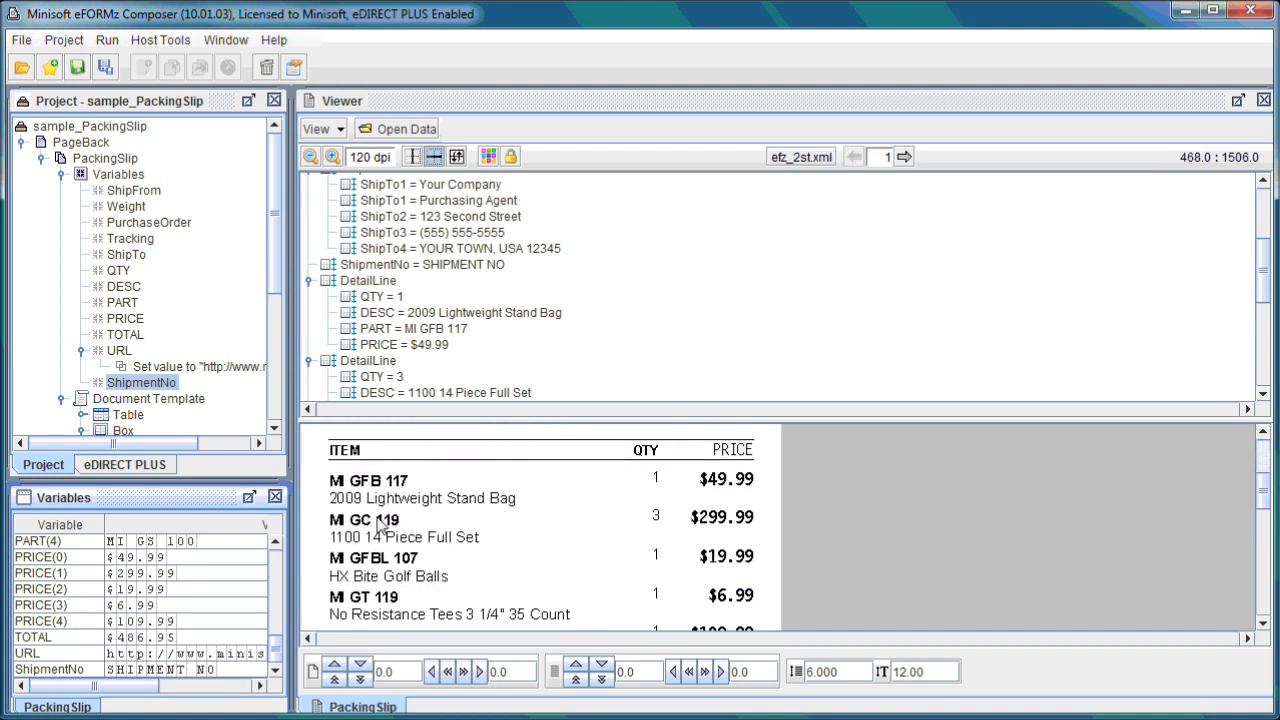
{"action": "scroll", "coordinate": [458, 530], "scroll_direction": "down", "scroll_amount": 1}
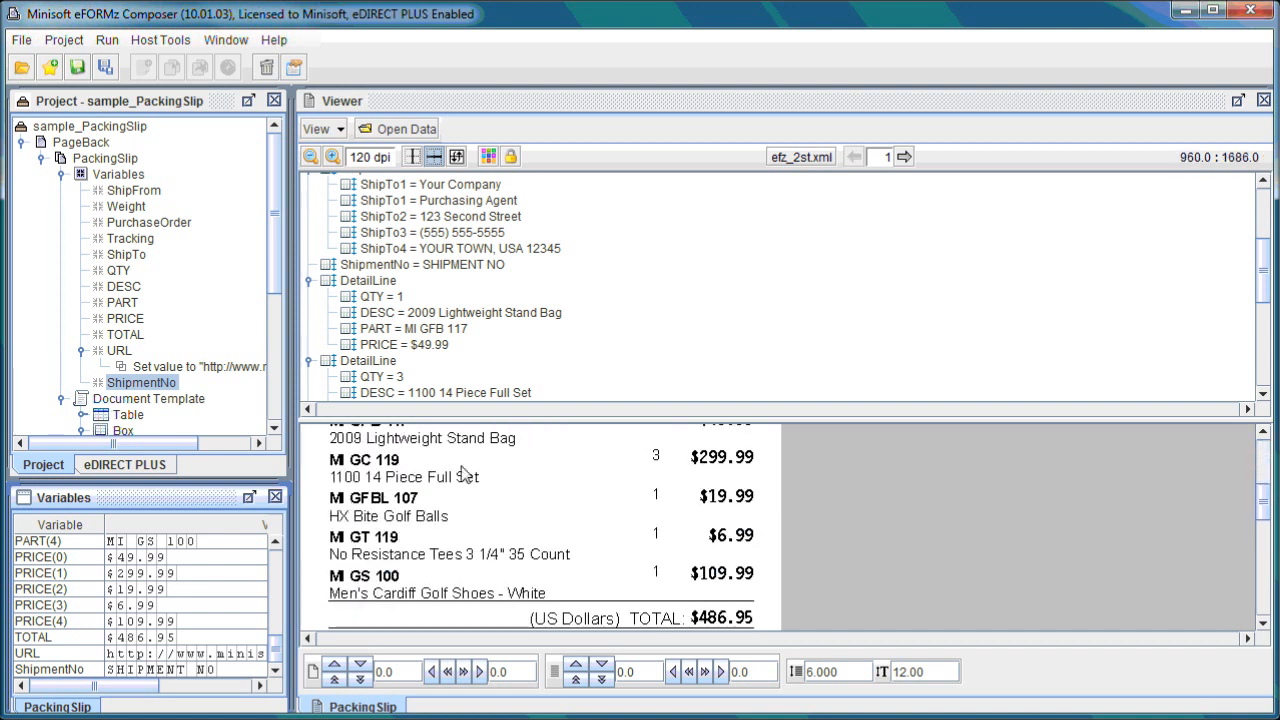
{"action": "scroll", "coordinate": [464, 474], "scroll_direction": "up", "scroll_amount": 1}
{"action": "scroll", "coordinate": [470, 515], "scroll_direction": "down", "scroll_amount": 1}
{"action": "scroll", "coordinate": [540, 555], "scroll_direction": "up", "scroll_amount": 5}
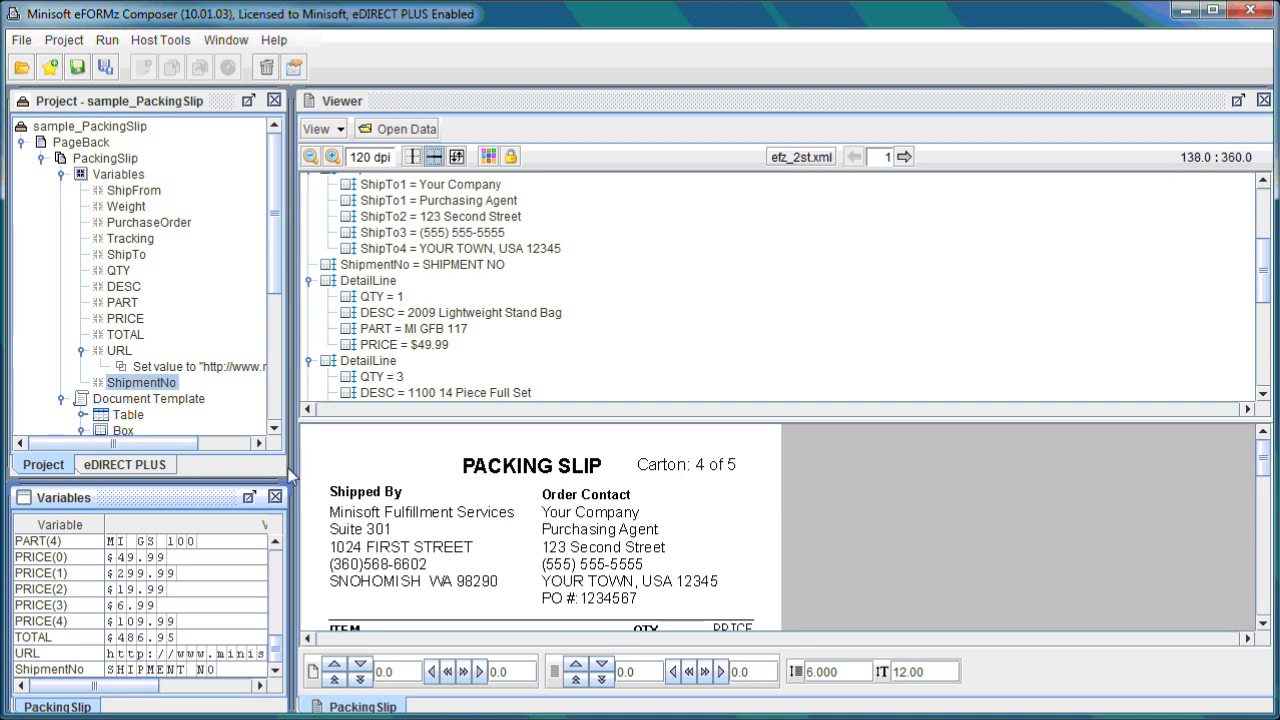
{"action": "scroll", "coordinate": [278, 314], "scroll_direction": "down", "scroll_amount": 1}
{"action": "scroll", "coordinate": [278, 314], "scroll_direction": "down", "scroll_amount": 4}
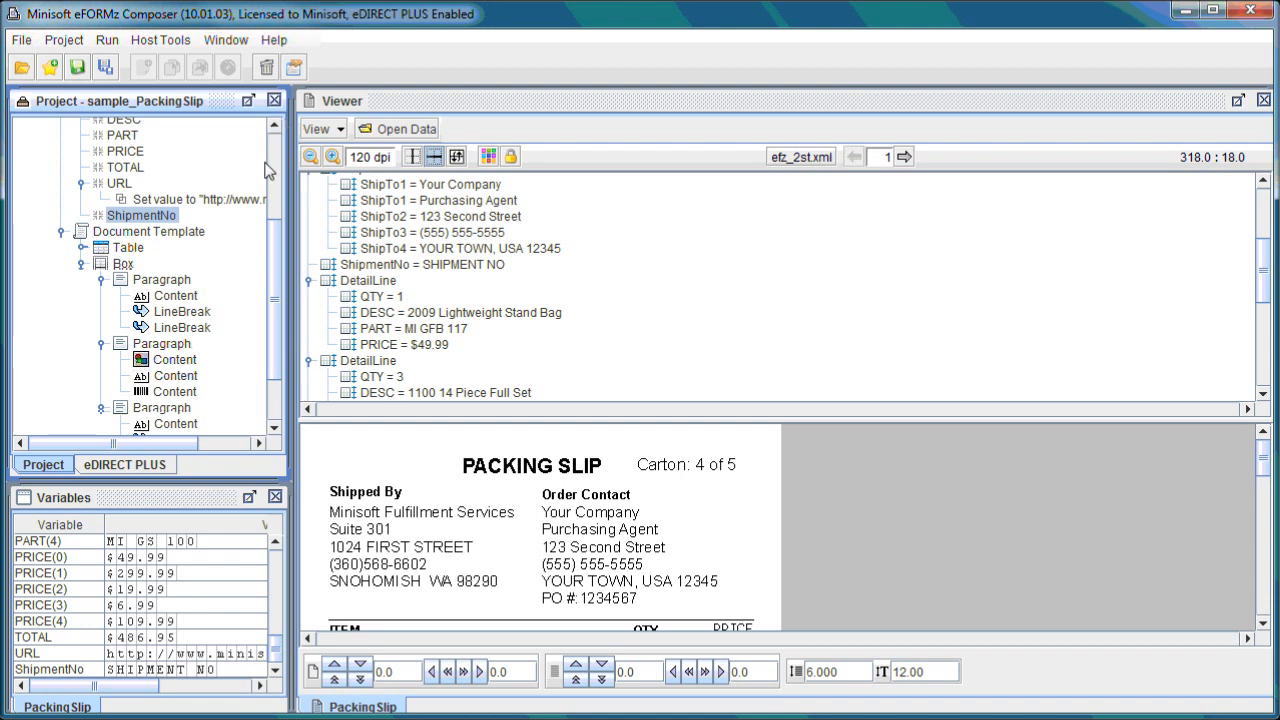
Expand the Document Template's table and inspect the context menu options for the template and the table.
{"action": "left_click", "coordinate": [158, 234]}
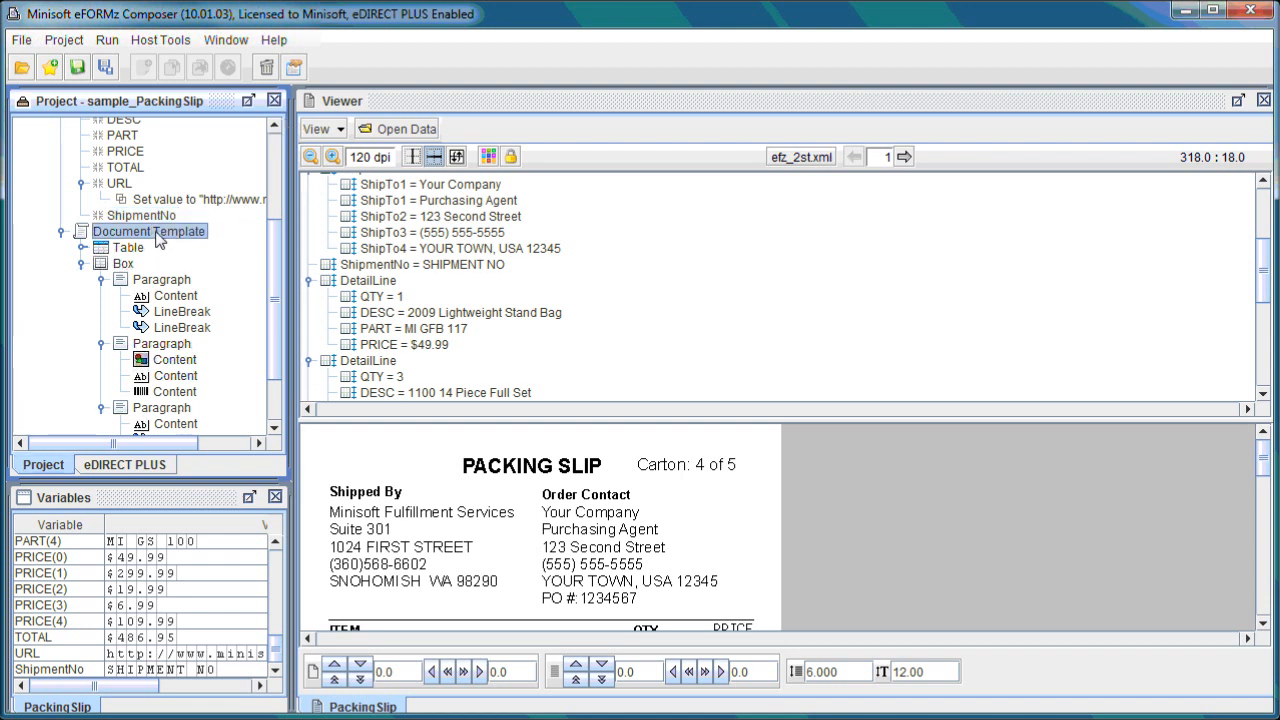
{"action": "scroll", "coordinate": [210, 243], "scroll_direction": "down", "scroll_amount": 1}
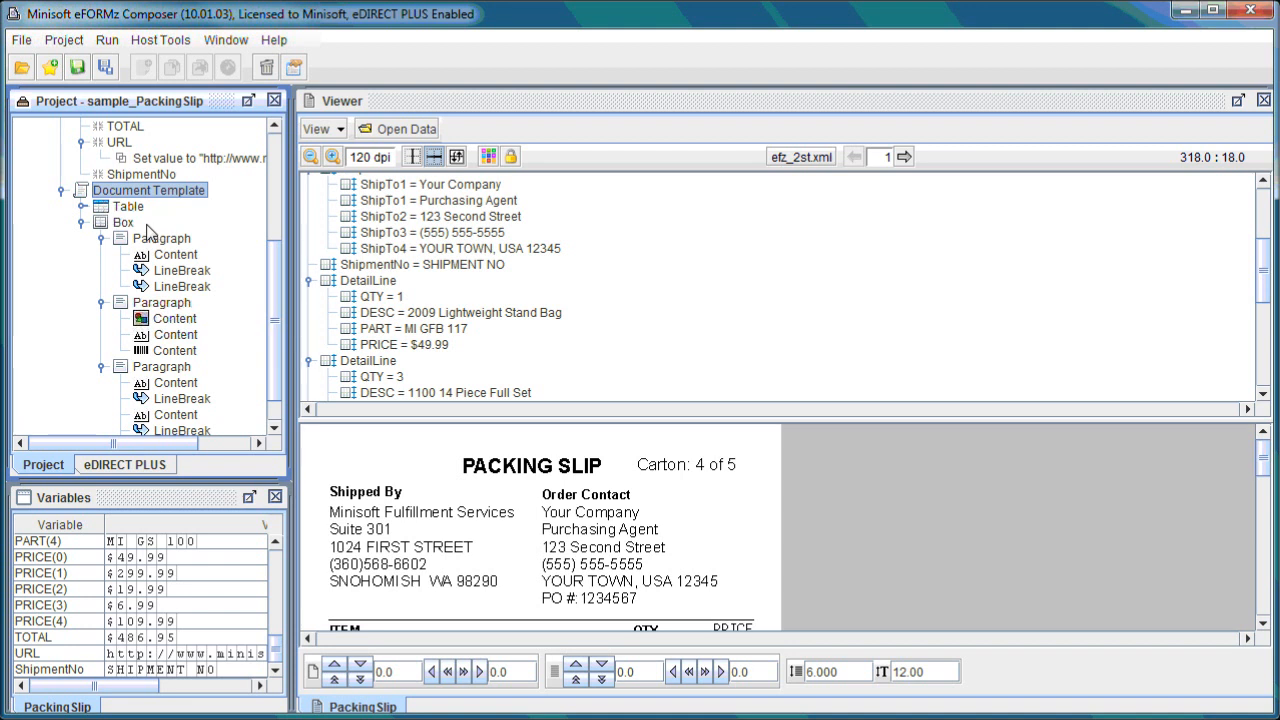
{"action": "left_click", "coordinate": [84, 210]}
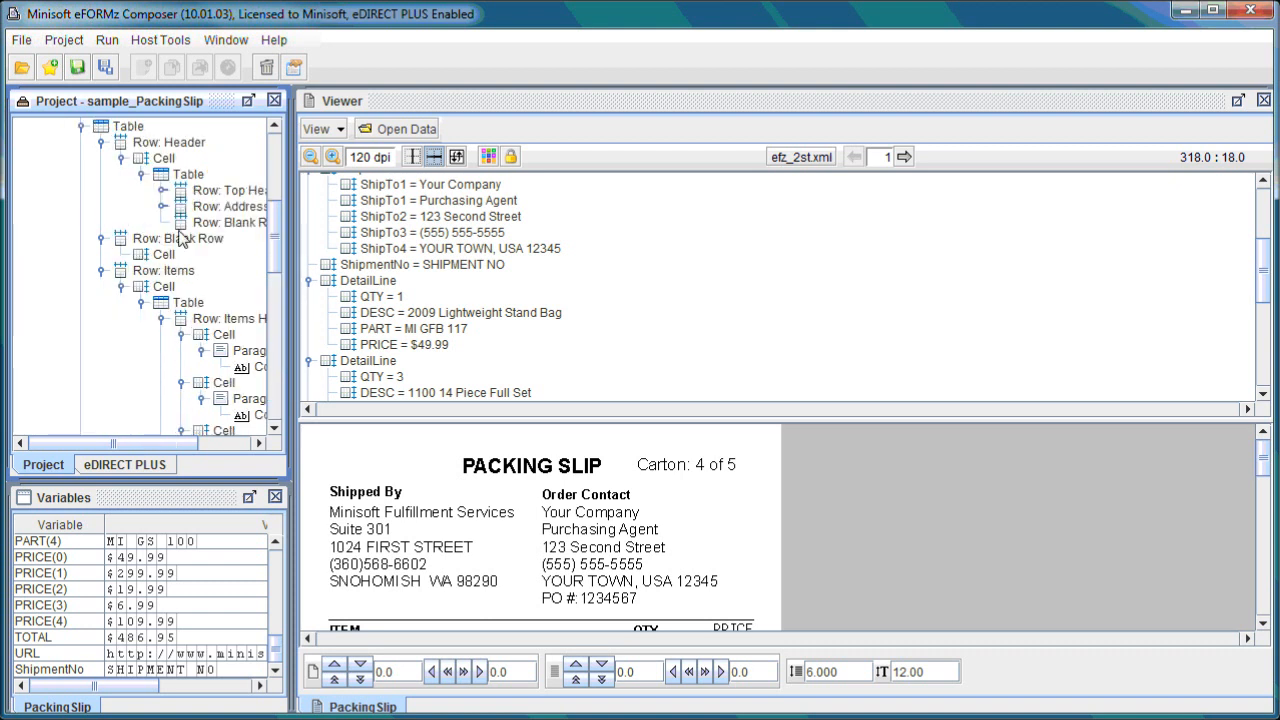
{"action": "scroll", "coordinate": [270, 225], "scroll_direction": "up", "scroll_amount": 1}
{"action": "scroll", "coordinate": [268, 224], "scroll_direction": "up", "scroll_amount": 2}
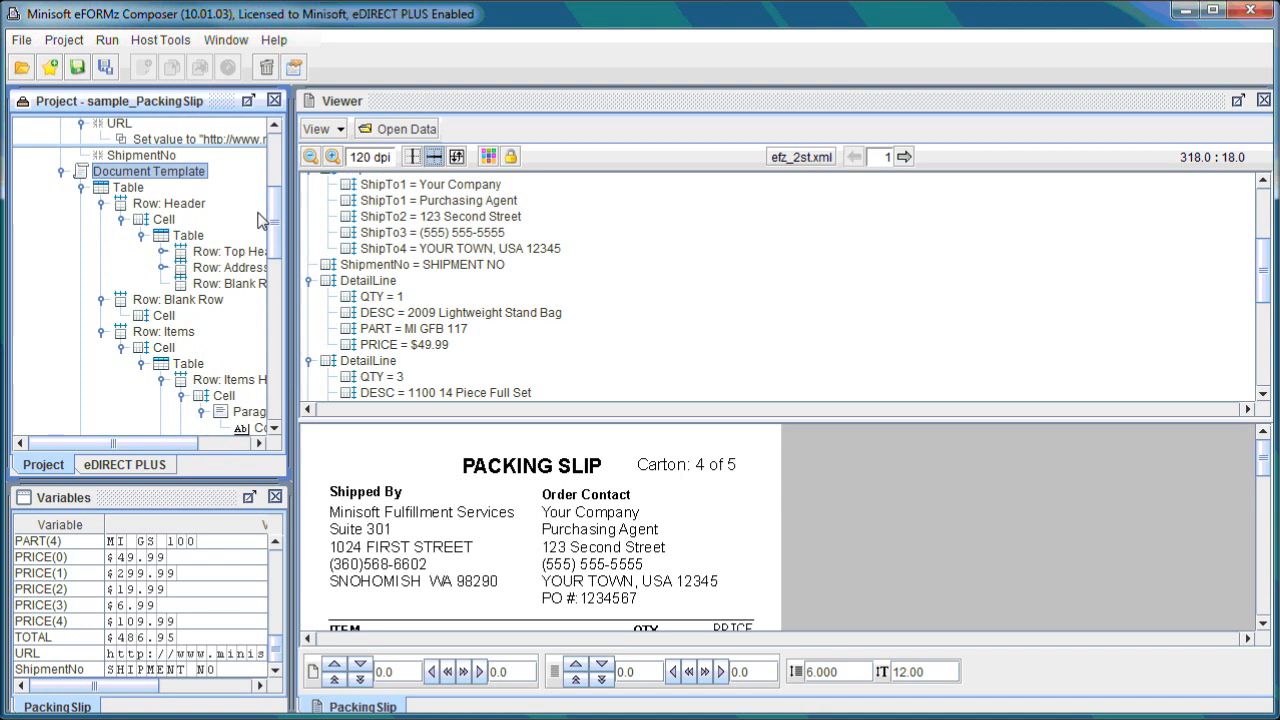
{"action": "scroll", "coordinate": [276, 220], "scroll_direction": "down", "scroll_amount": 1}
{"action": "scroll", "coordinate": [276, 220], "scroll_direction": "down", "scroll_amount": 1}
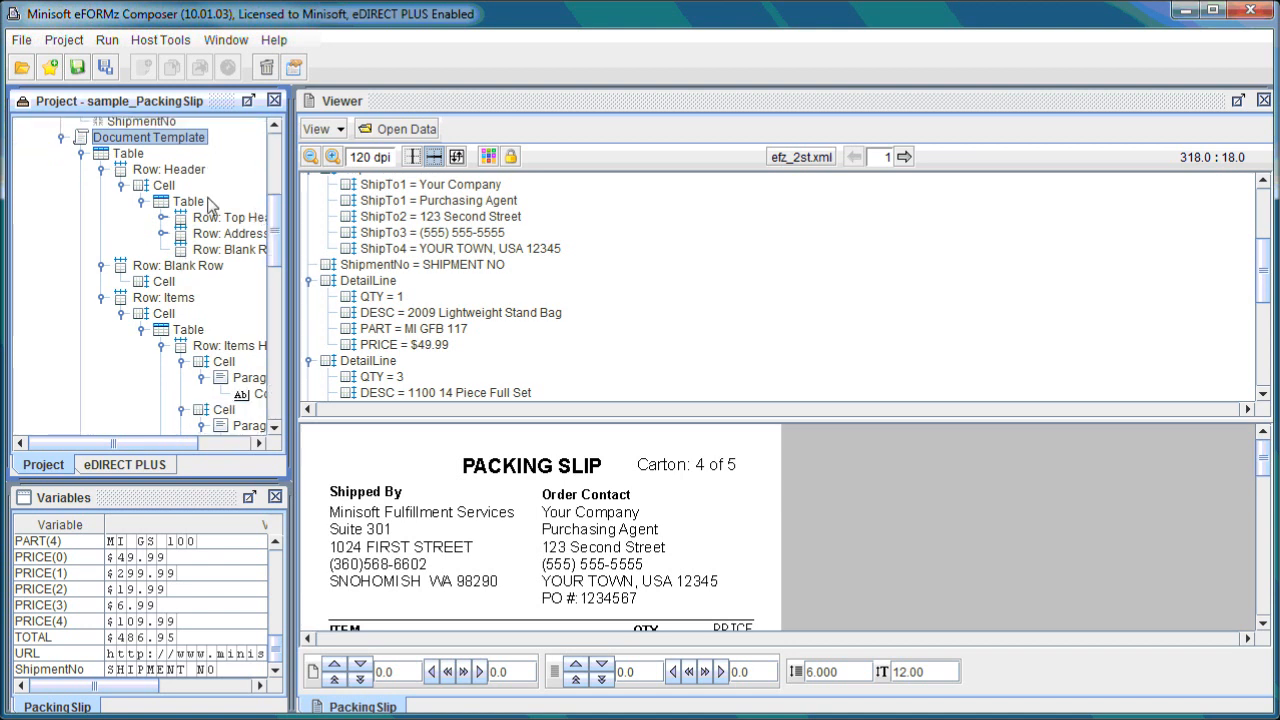
{"action": "left_click", "coordinate": [168, 169]}
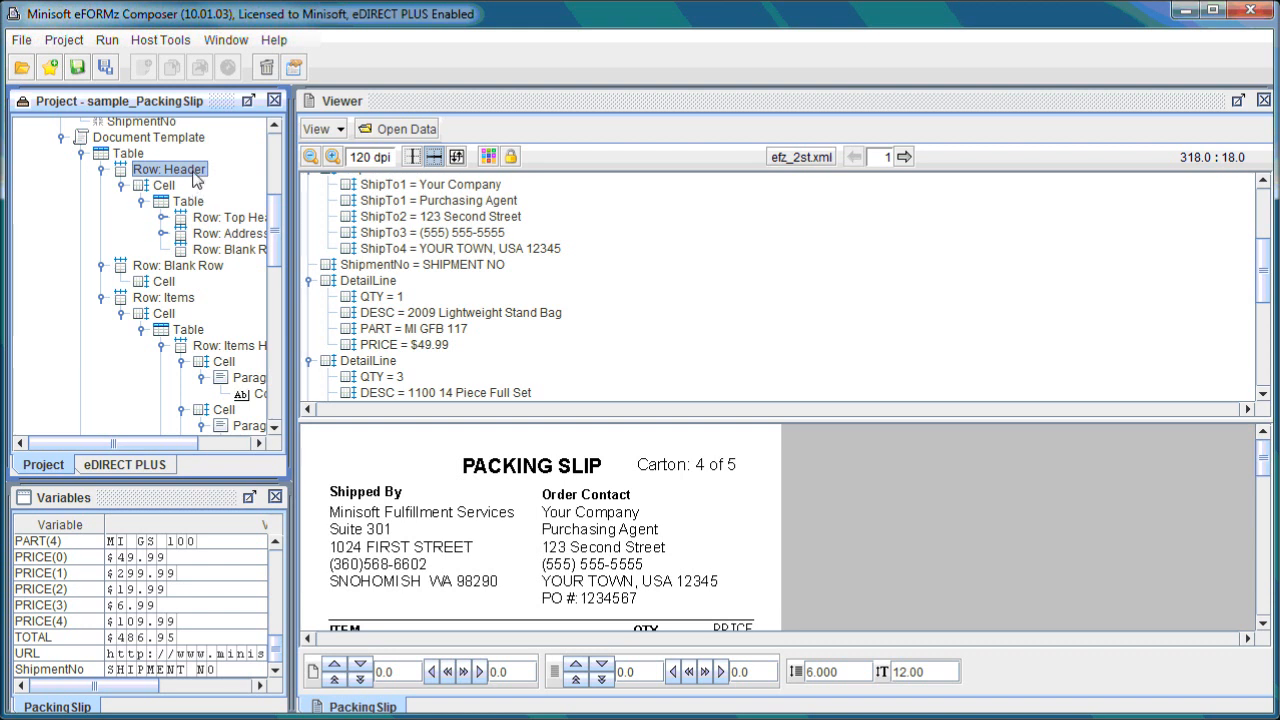
{"action": "right_click", "coordinate": [160, 140]}
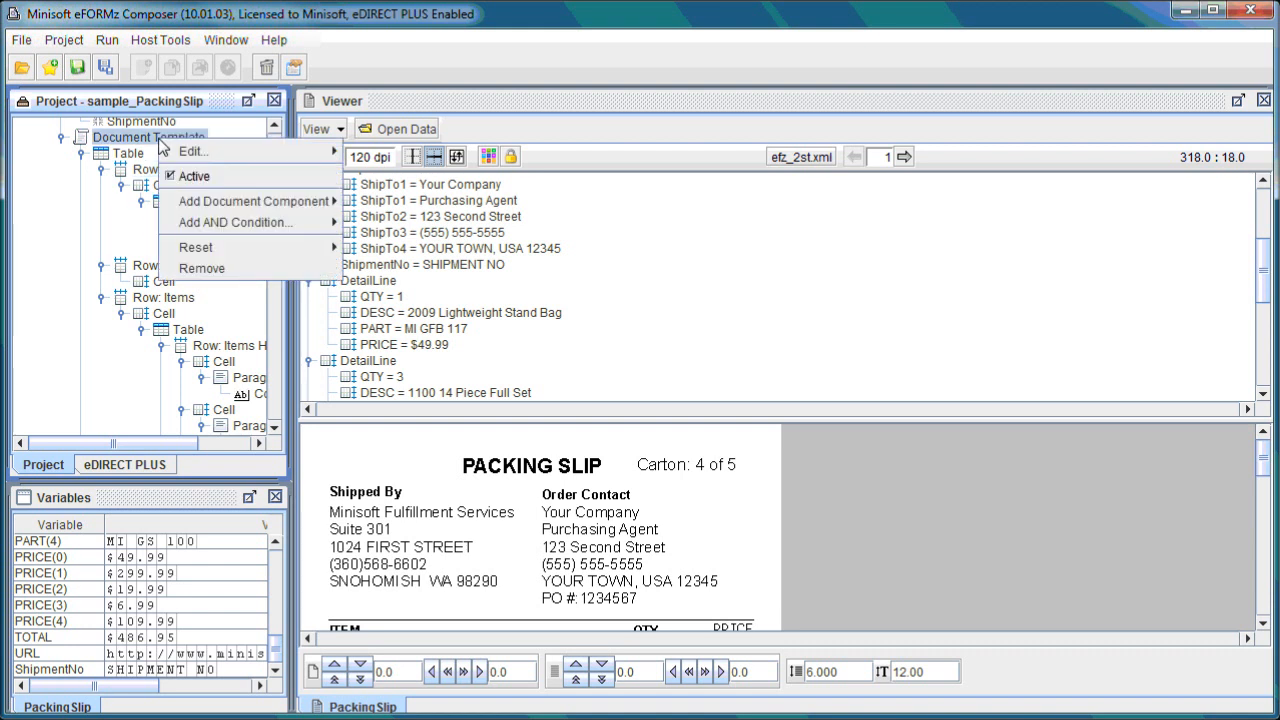
{"action": "mouse_move", "coordinate": [213, 208]}
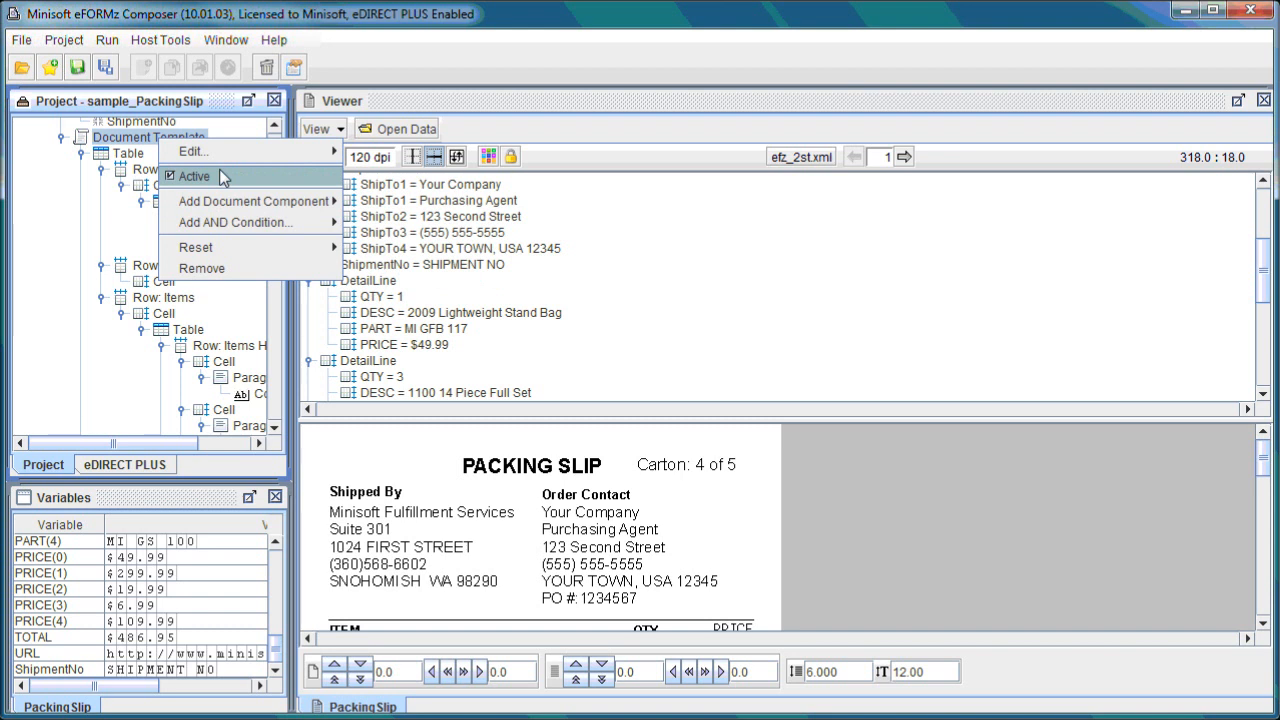
{"action": "right_click", "coordinate": [139, 157]}
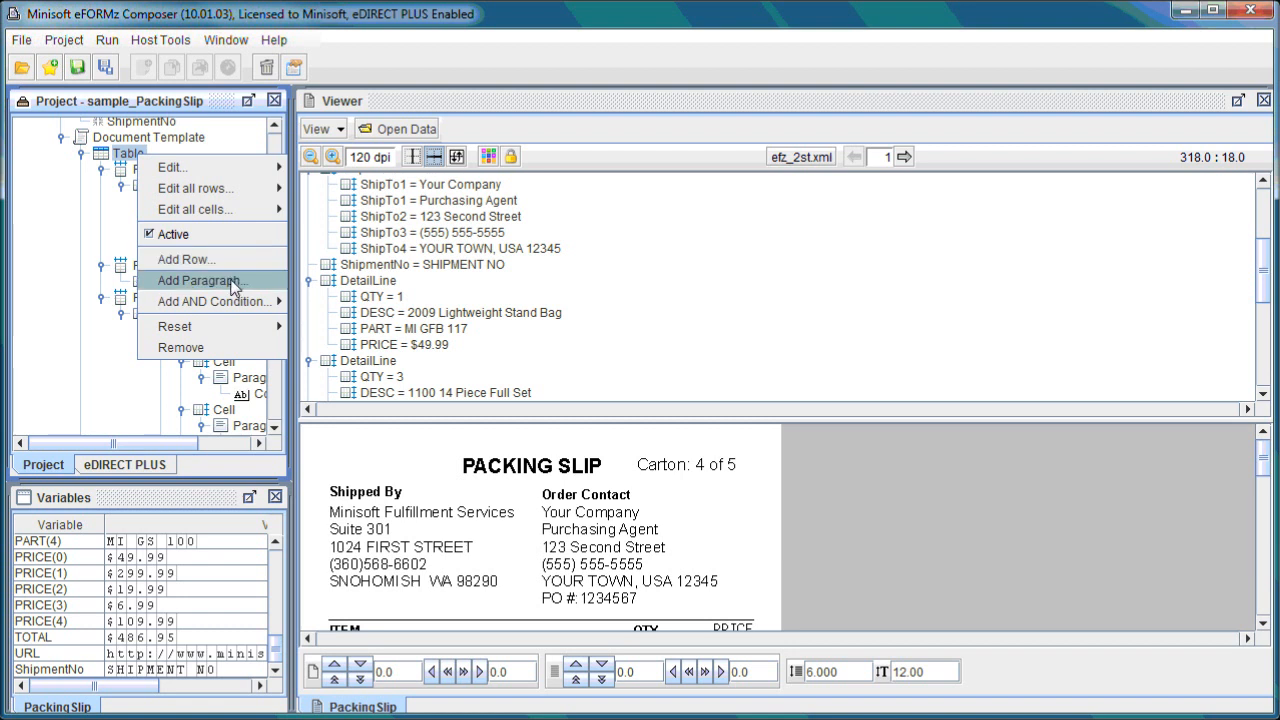
{"action": "left_click", "coordinate": [122, 162]}
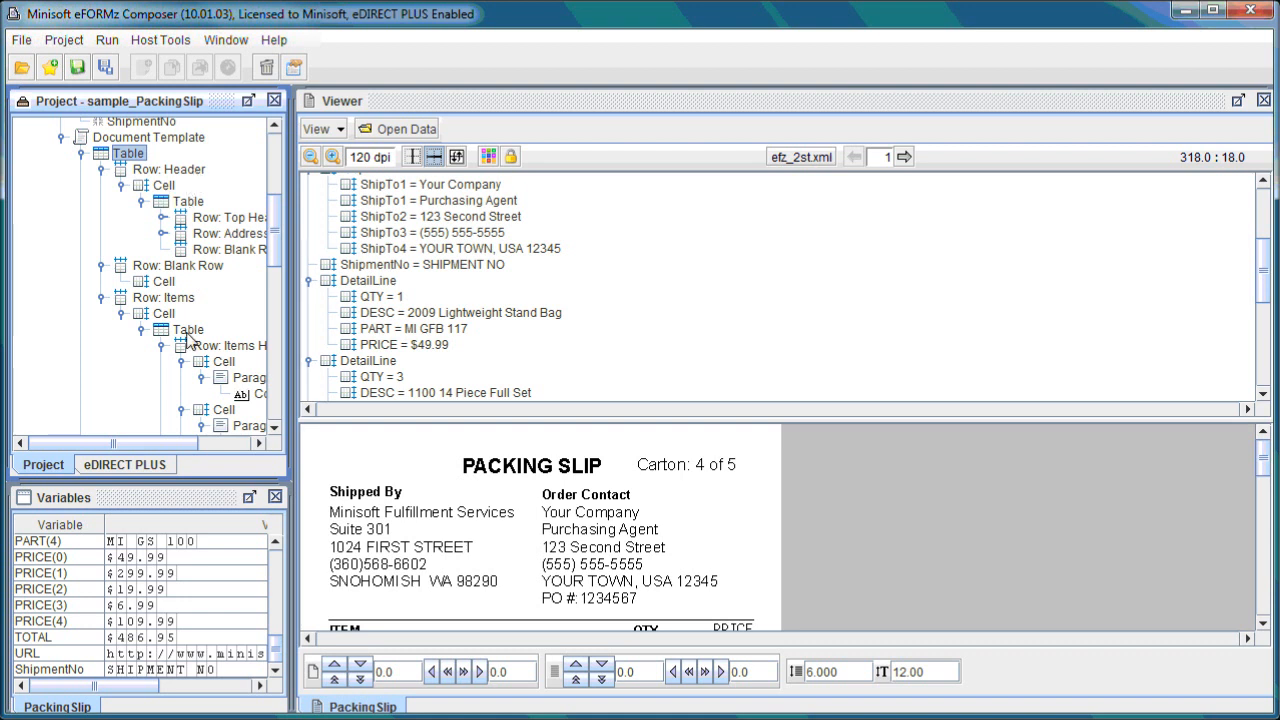
Expand the Row: Addresses node and its nested Addresses table rows in the document template tree.
{"action": "left_click_drag", "start_coordinate": [160, 443], "coordinate": [172, 456]}
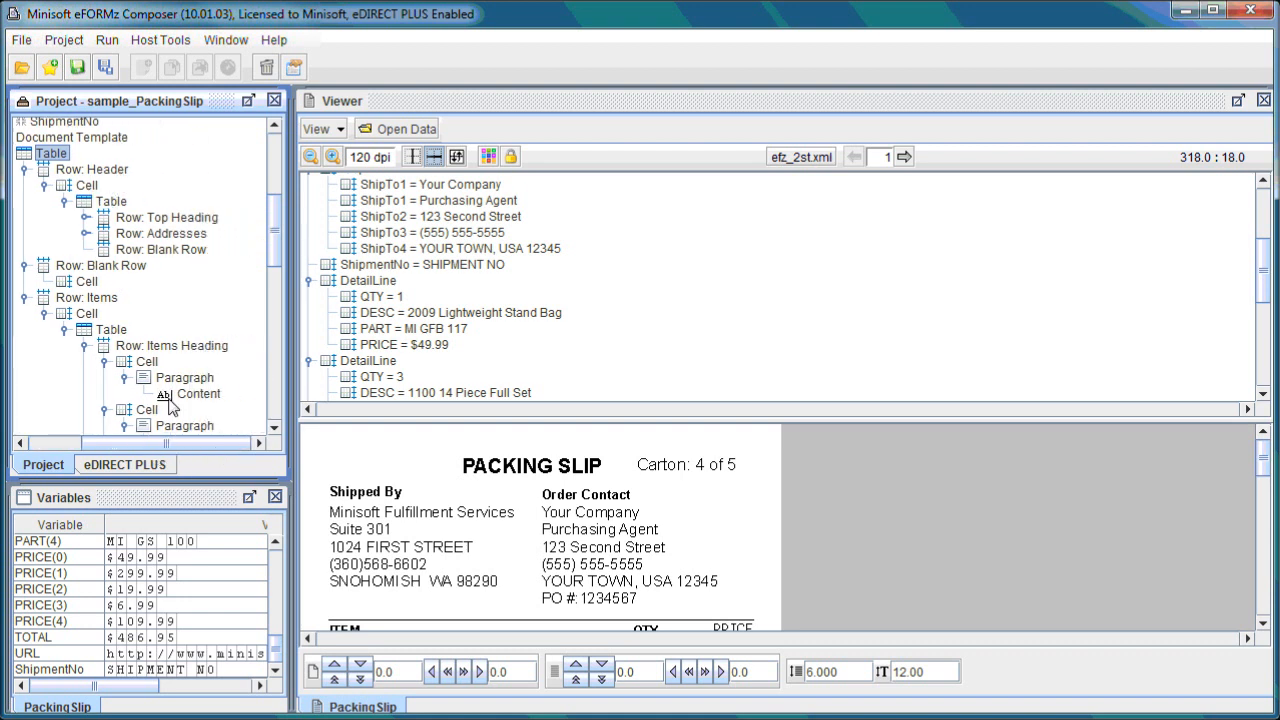
{"action": "left_click", "coordinate": [87, 233]}
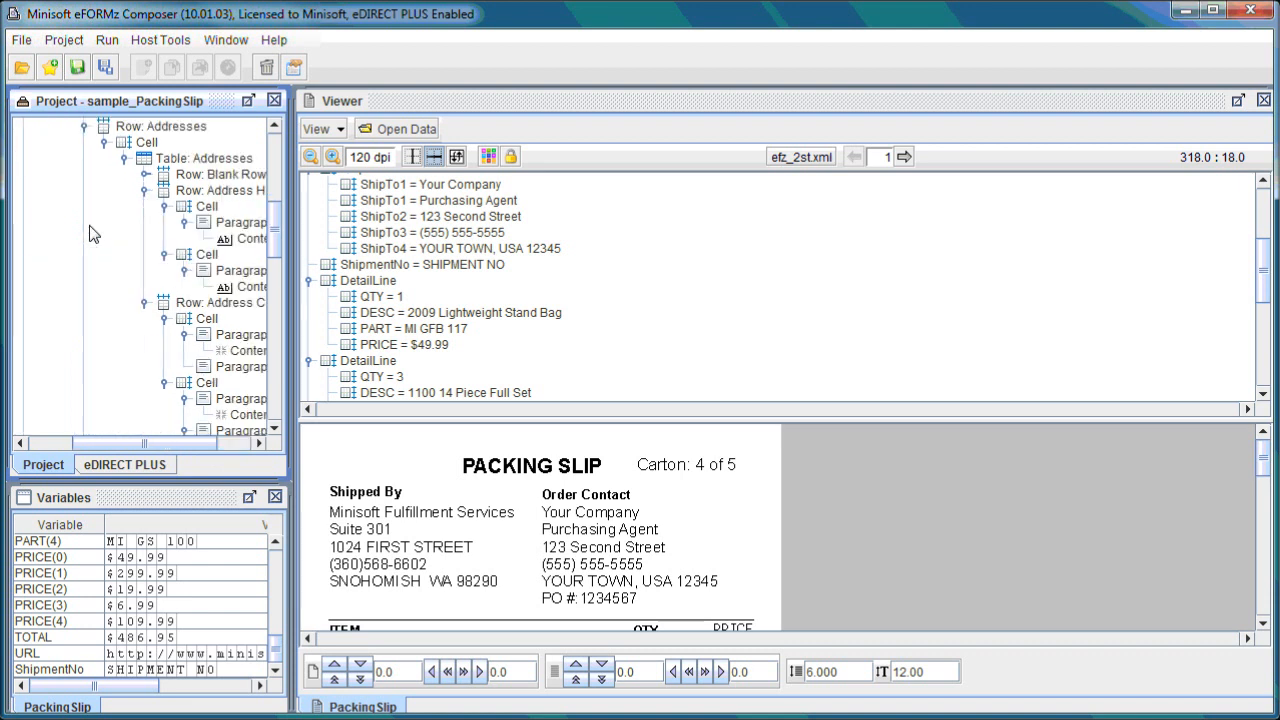
{"action": "left_click", "coordinate": [143, 175]}
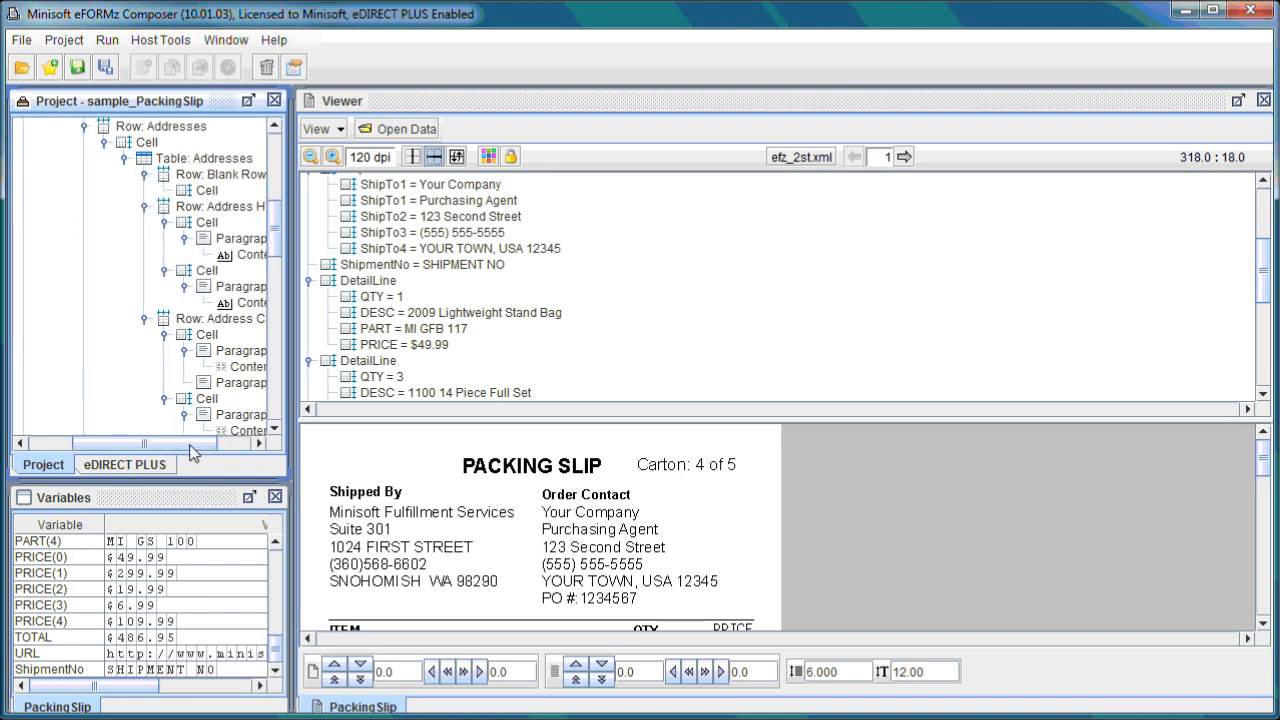
{"action": "left_click_drag", "start_coordinate": [192, 443], "coordinate": [228, 441]}
{"action": "scroll", "coordinate": [235, 373], "scroll_direction": "up", "scroll_amount": 1}
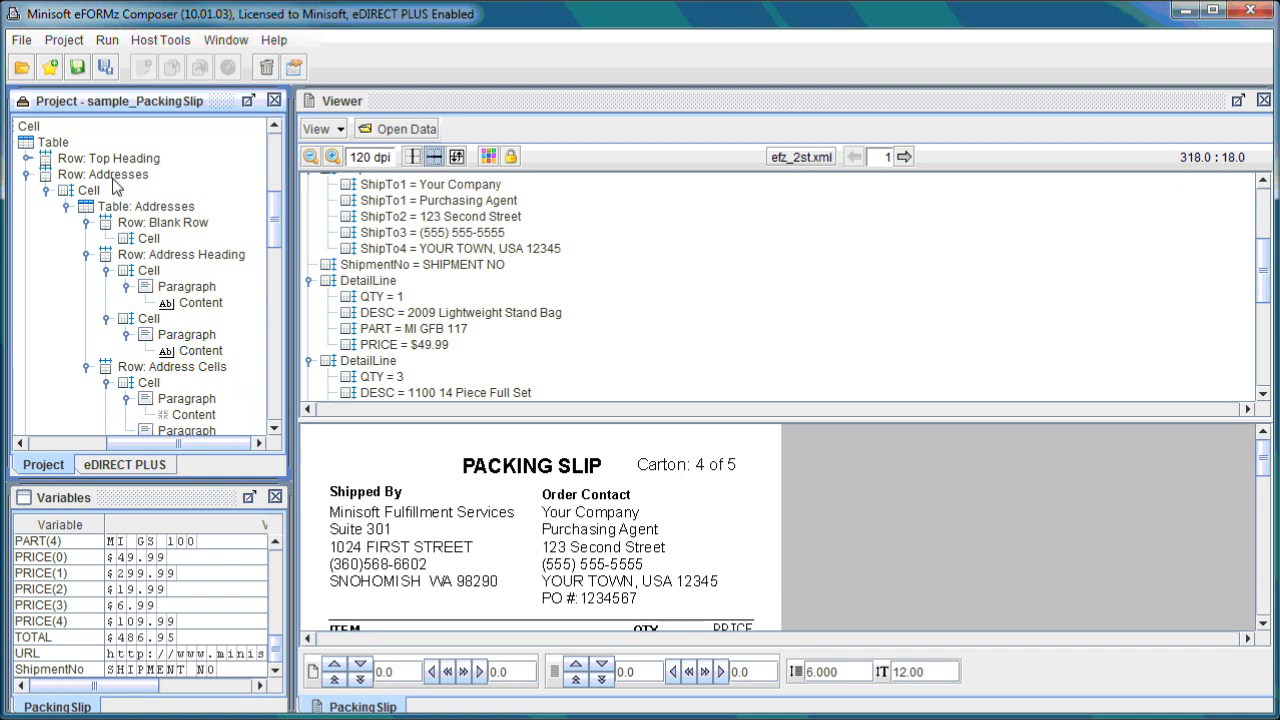
Expand the Row: Top Heading node and its cells in the document template tree.
{"action": "left_click", "coordinate": [27, 159]}
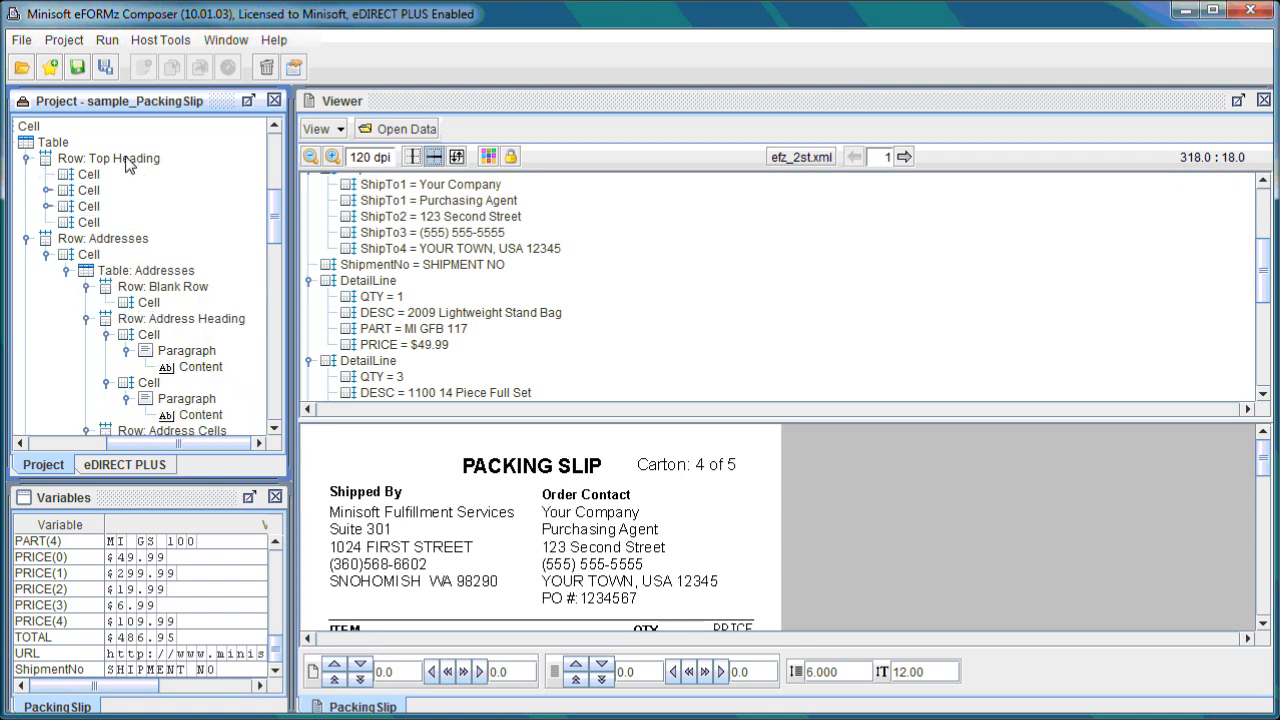
{"action": "left_click", "coordinate": [47, 190]}
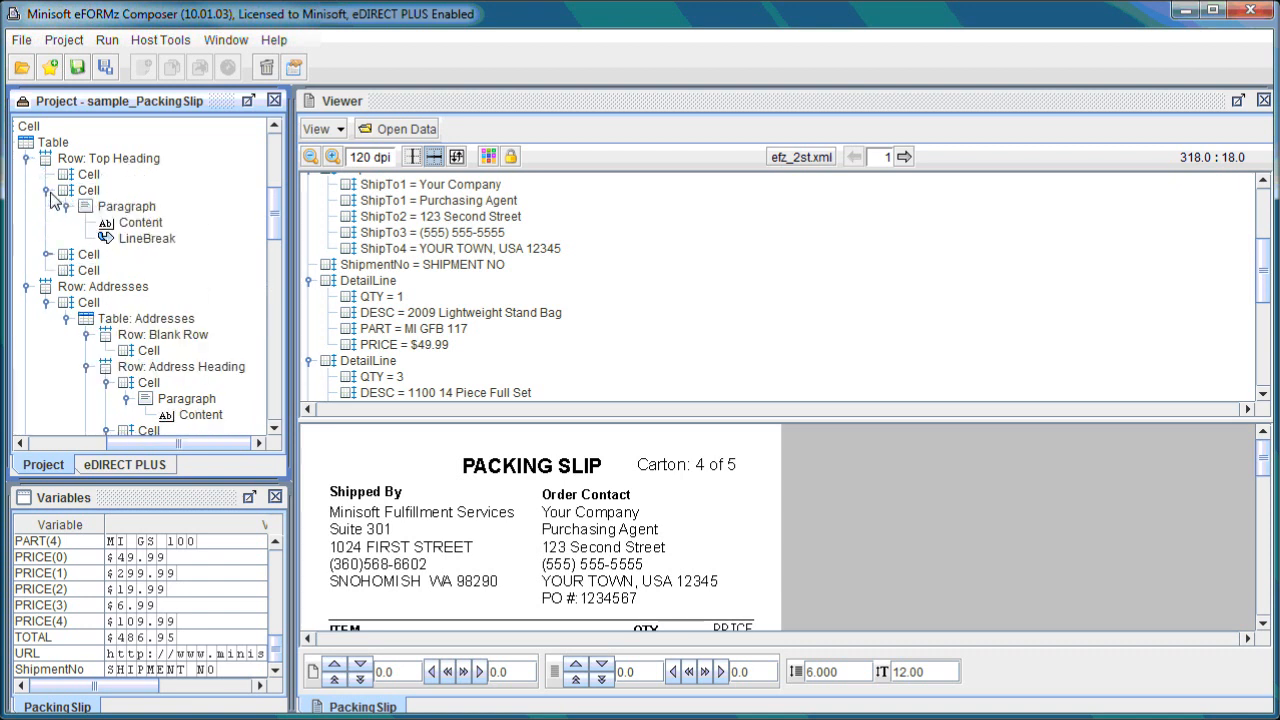
{"action": "left_click", "coordinate": [47, 254]}
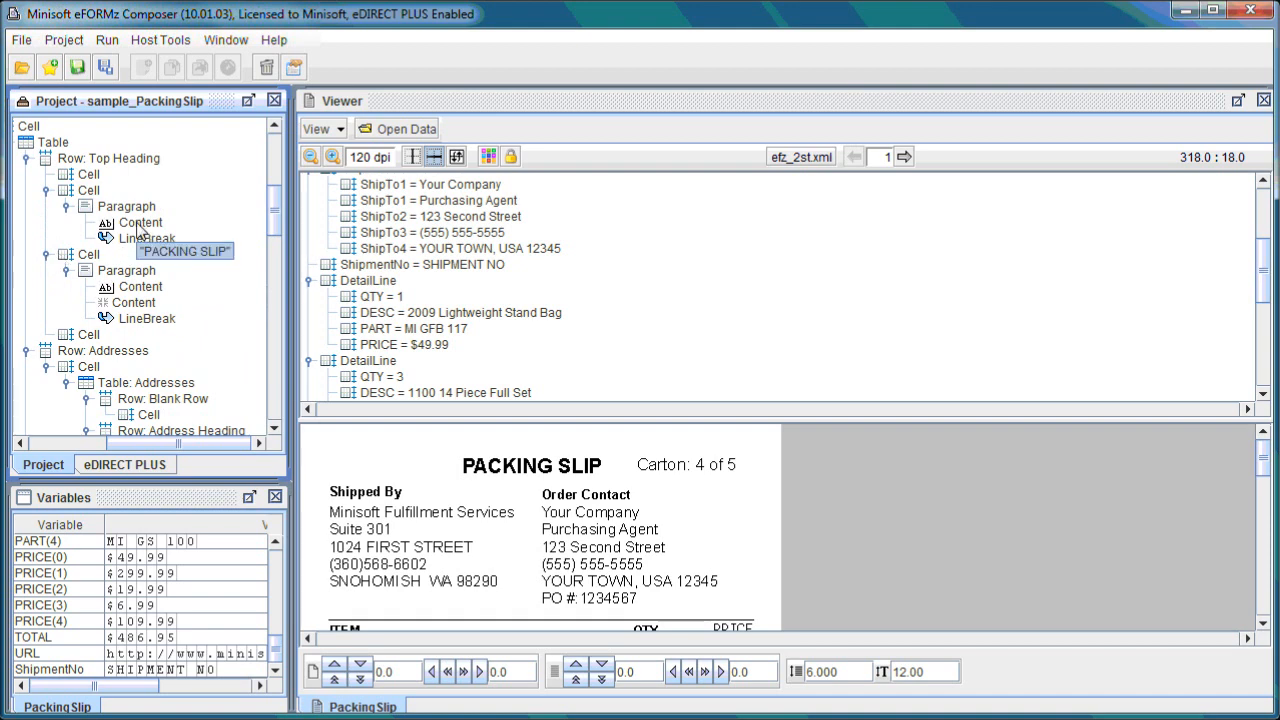
Open the value of the PACKING SLIP heading content to inspect its text, then close it.
{"action": "right_click", "coordinate": [141, 225]}
{"action": "mouse_move", "coordinate": [180, 235]}
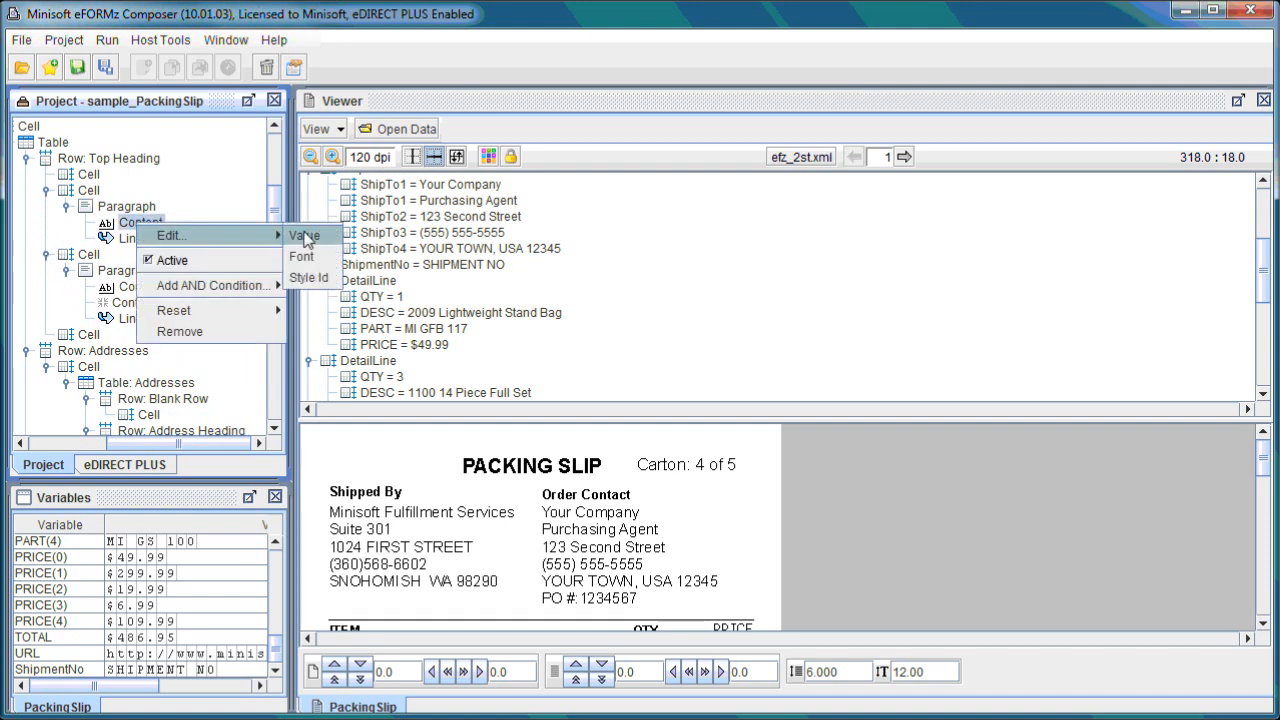
{"action": "left_click", "coordinate": [309, 237]}
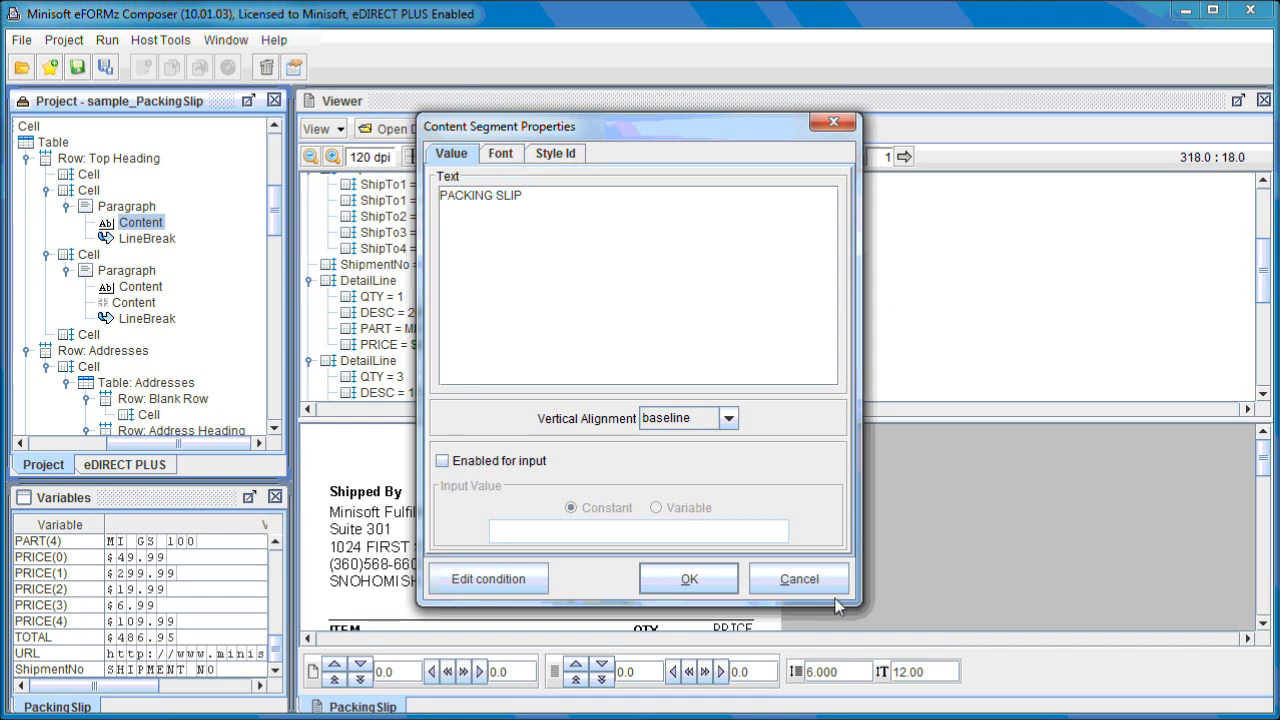
{"action": "left_click", "coordinate": [802, 580]}
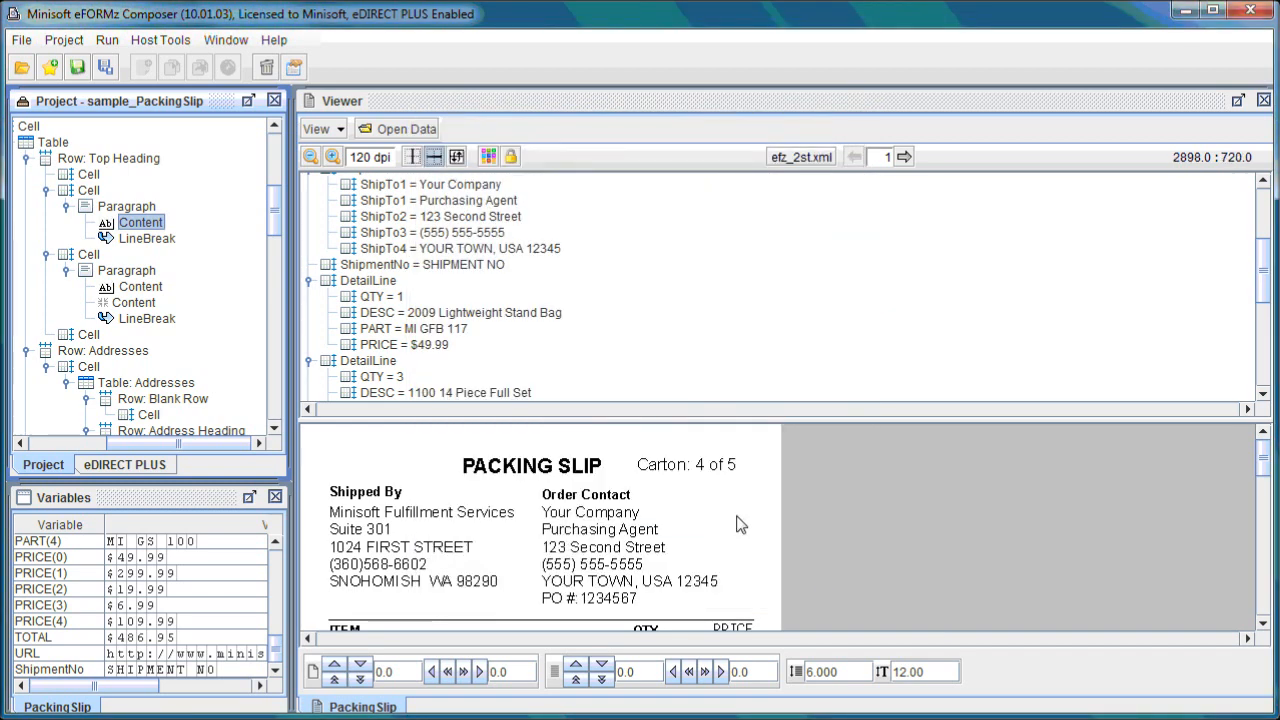
{"action": "right_click", "coordinate": [528, 469]}
{"action": "mouse_move", "coordinate": [606, 610]}
{"action": "left_click", "coordinate": [645, 597]}
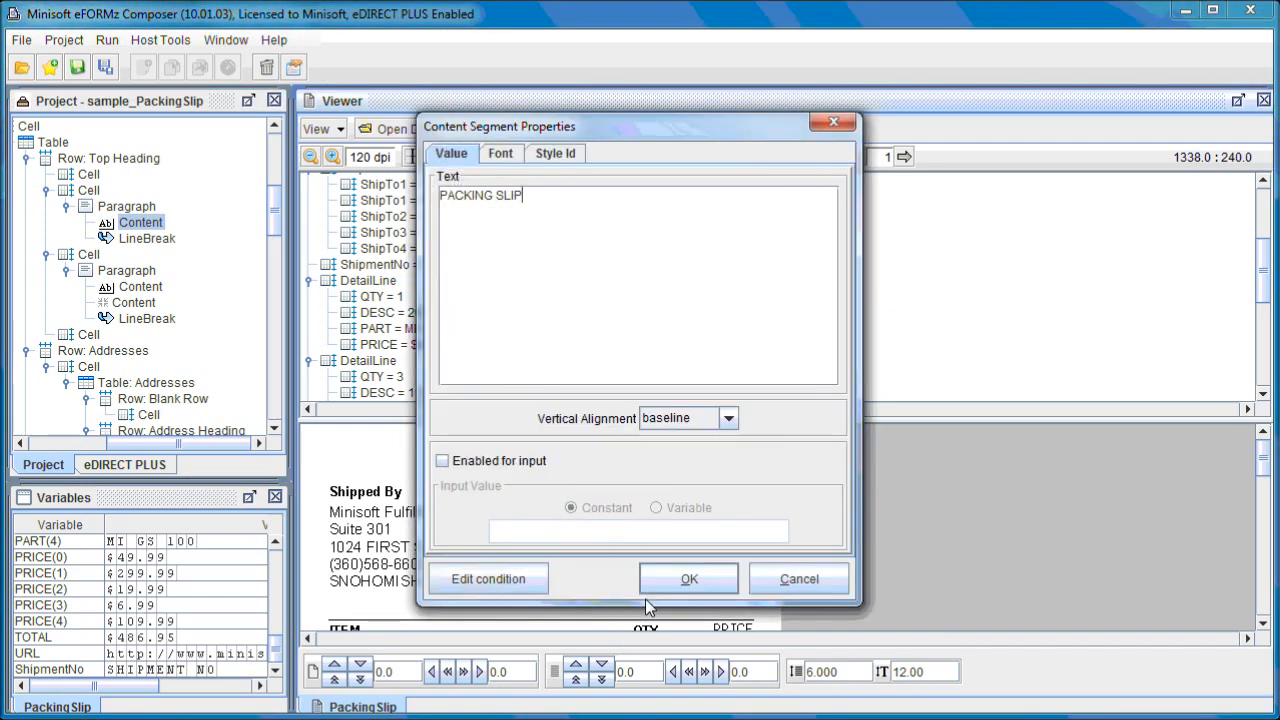
{"action": "left_click", "coordinate": [778, 582]}
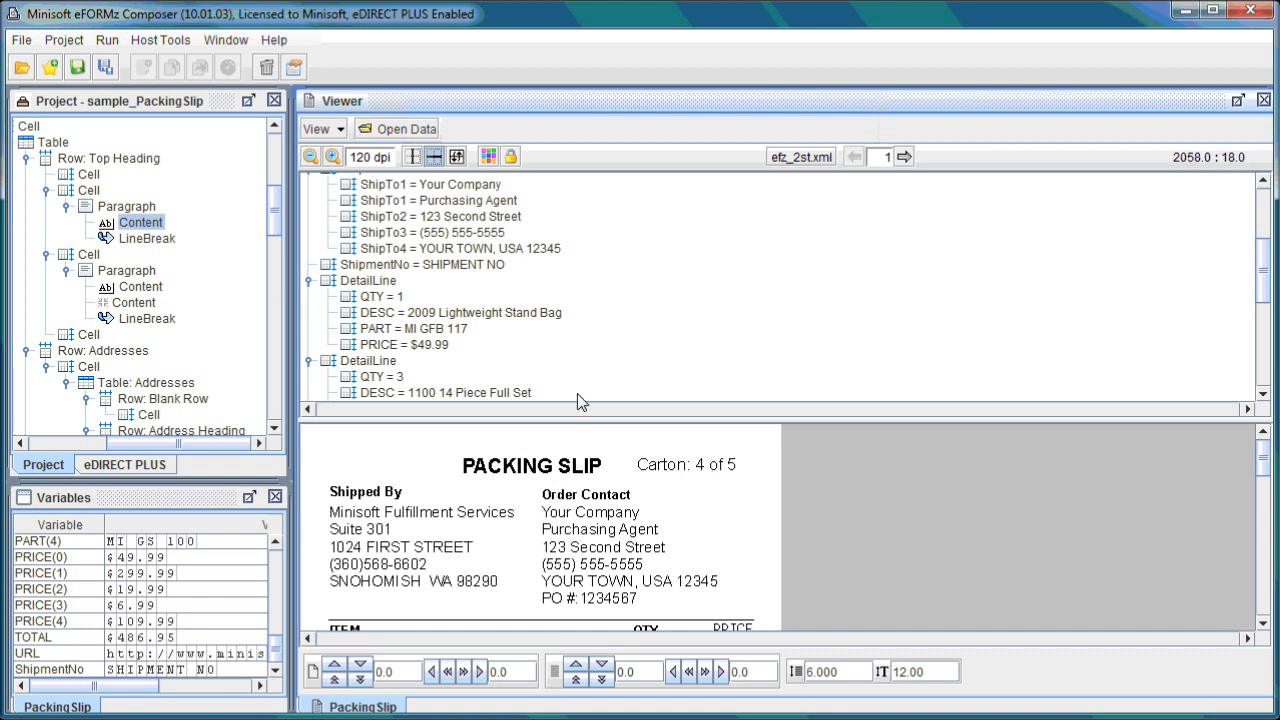
Inspect the values of the Carton text content and the variable content beside it, closing each dialog.
{"action": "right_click", "coordinate": [145, 290]}
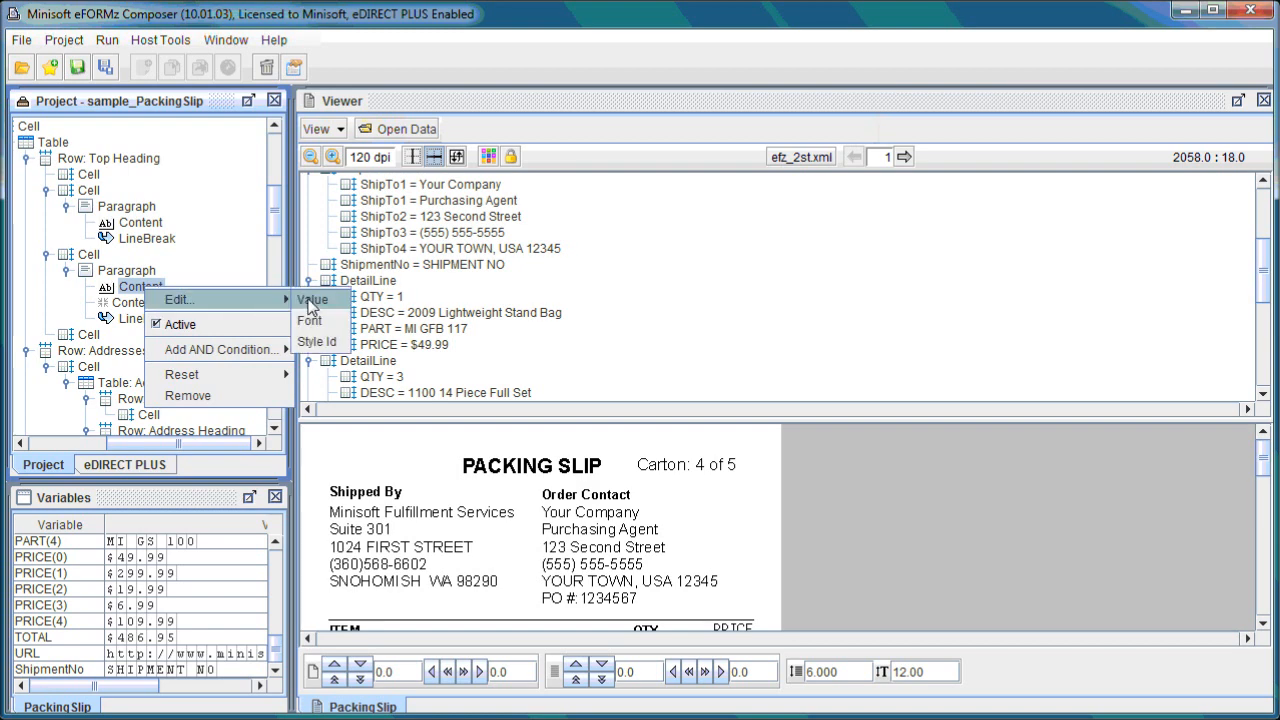
{"action": "left_click", "coordinate": [312, 299]}
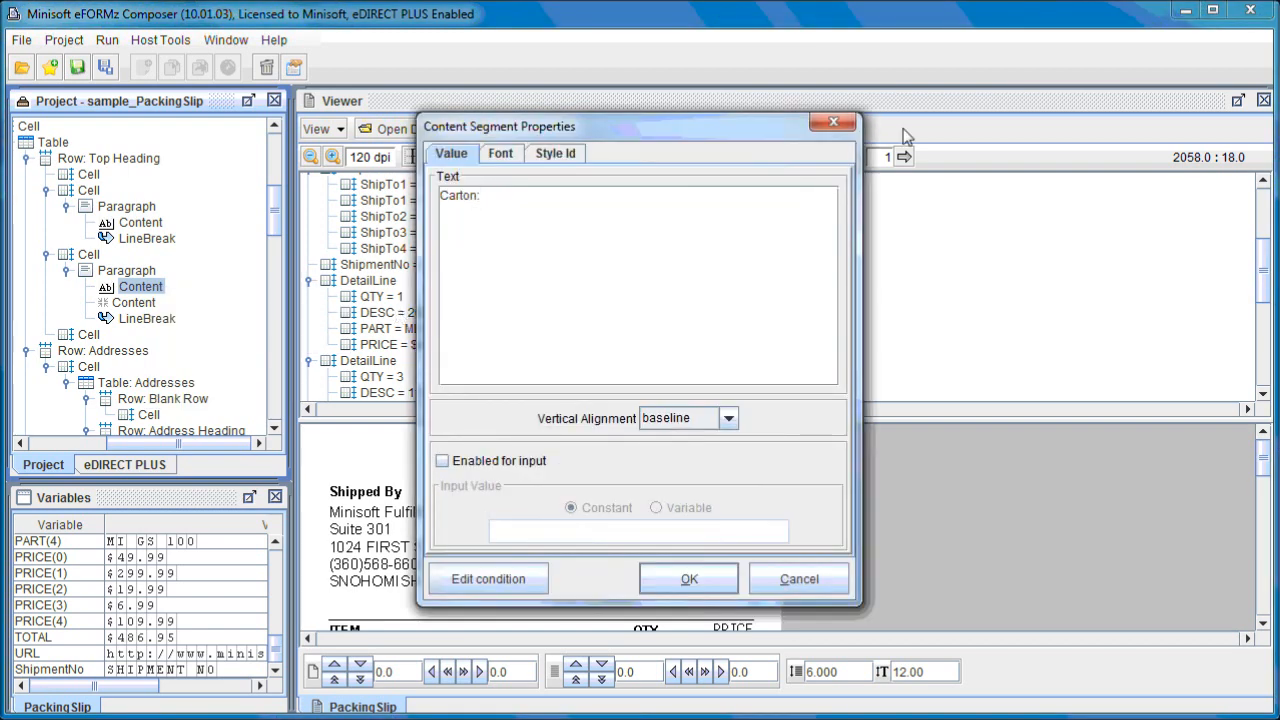
{"action": "left_click", "coordinate": [833, 122]}
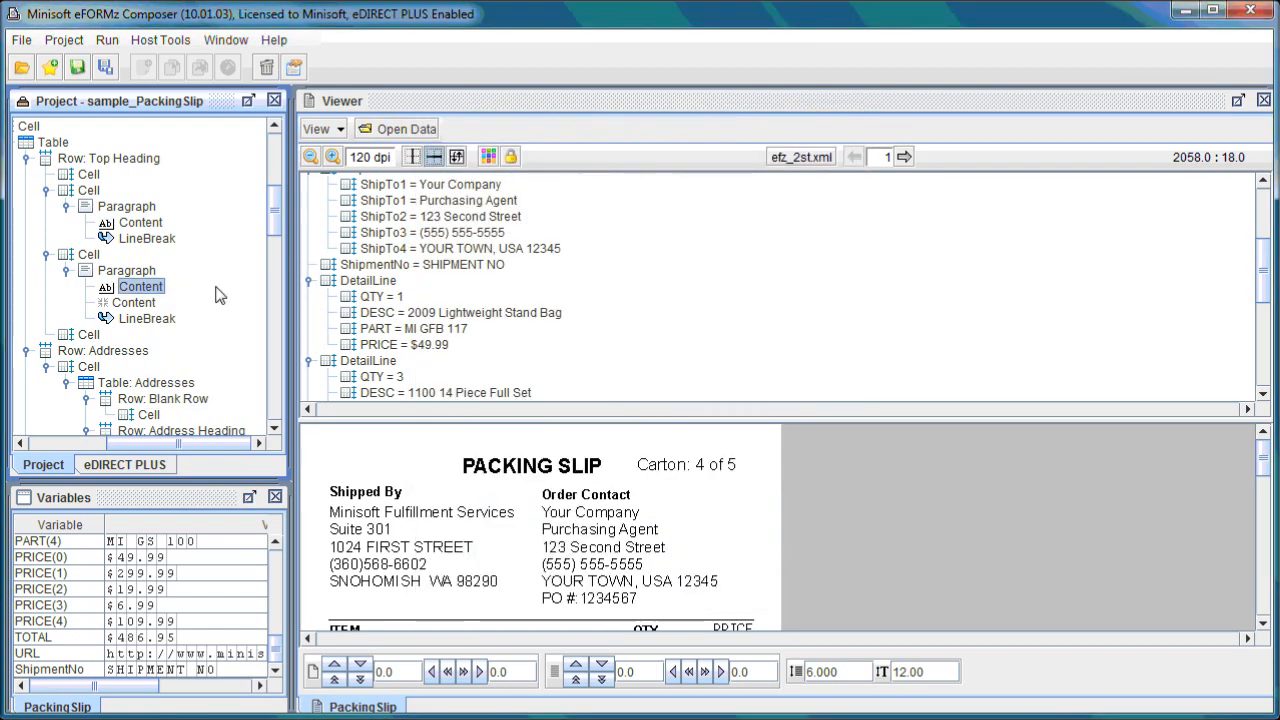
{"action": "right_click", "coordinate": [152, 305]}
{"action": "left_click", "coordinate": [318, 319]}
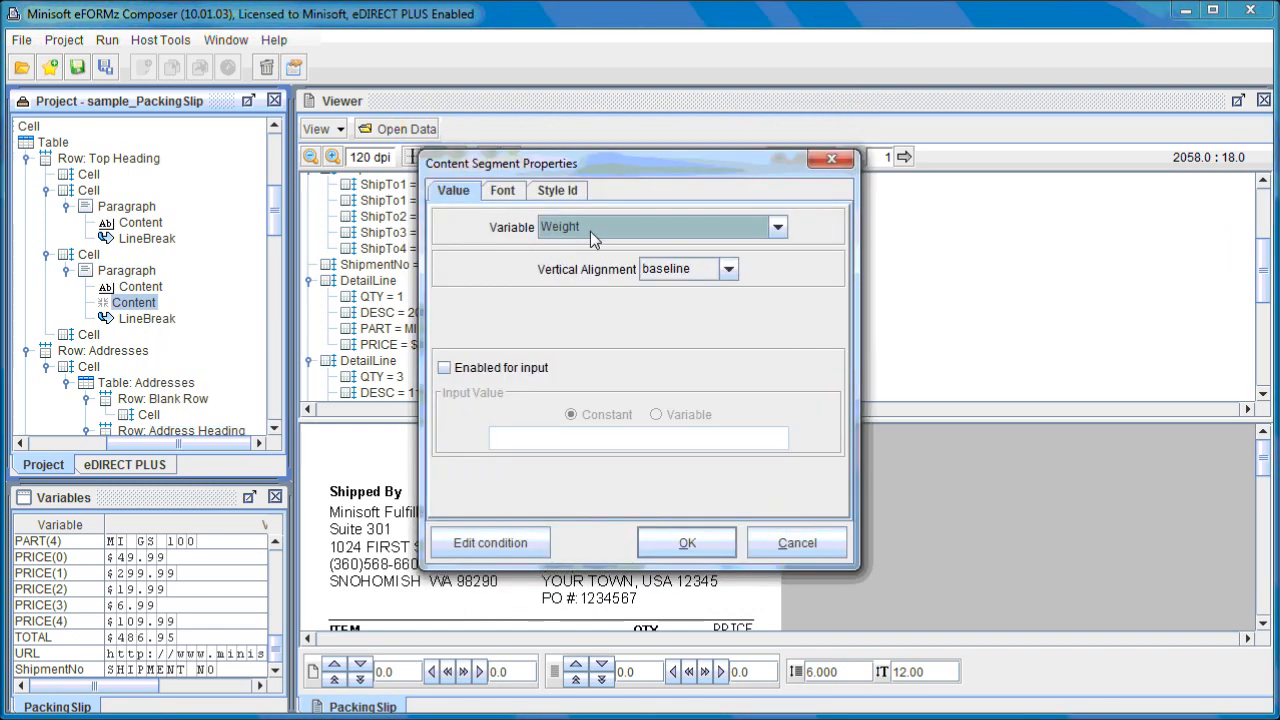
{"action": "left_click", "coordinate": [823, 161]}
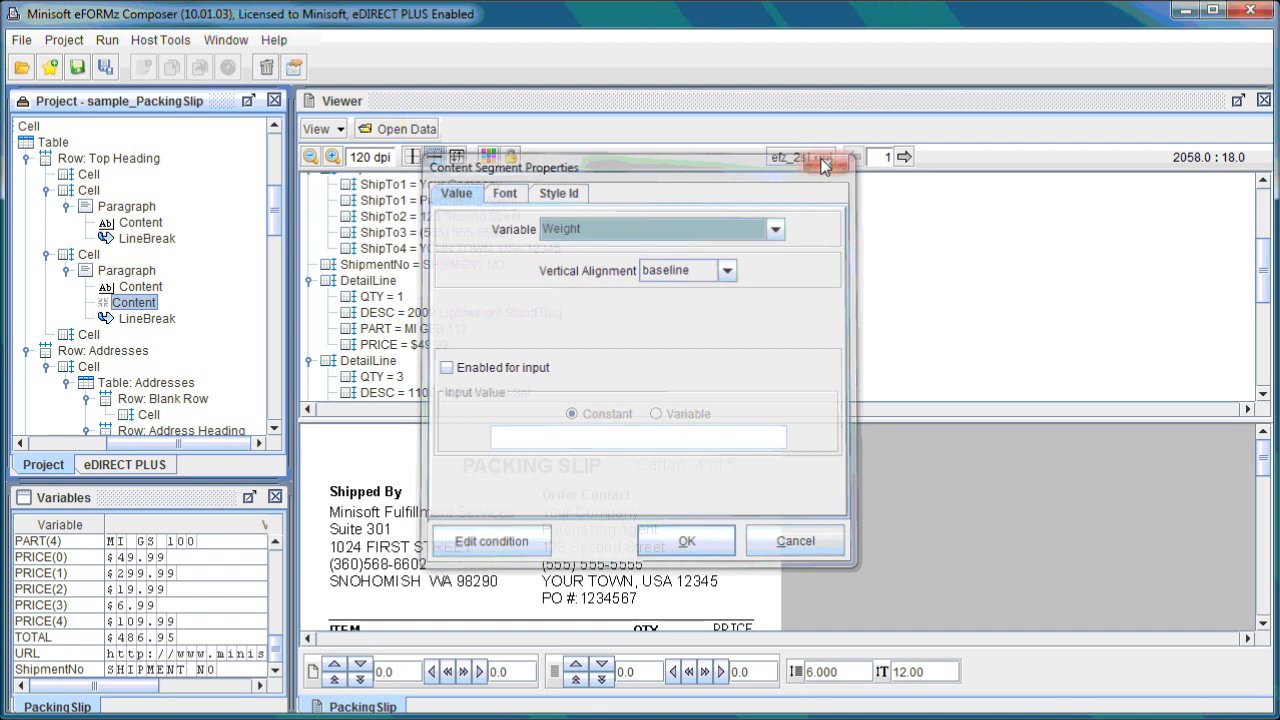
{"action": "right_click", "coordinate": [100, 190]}
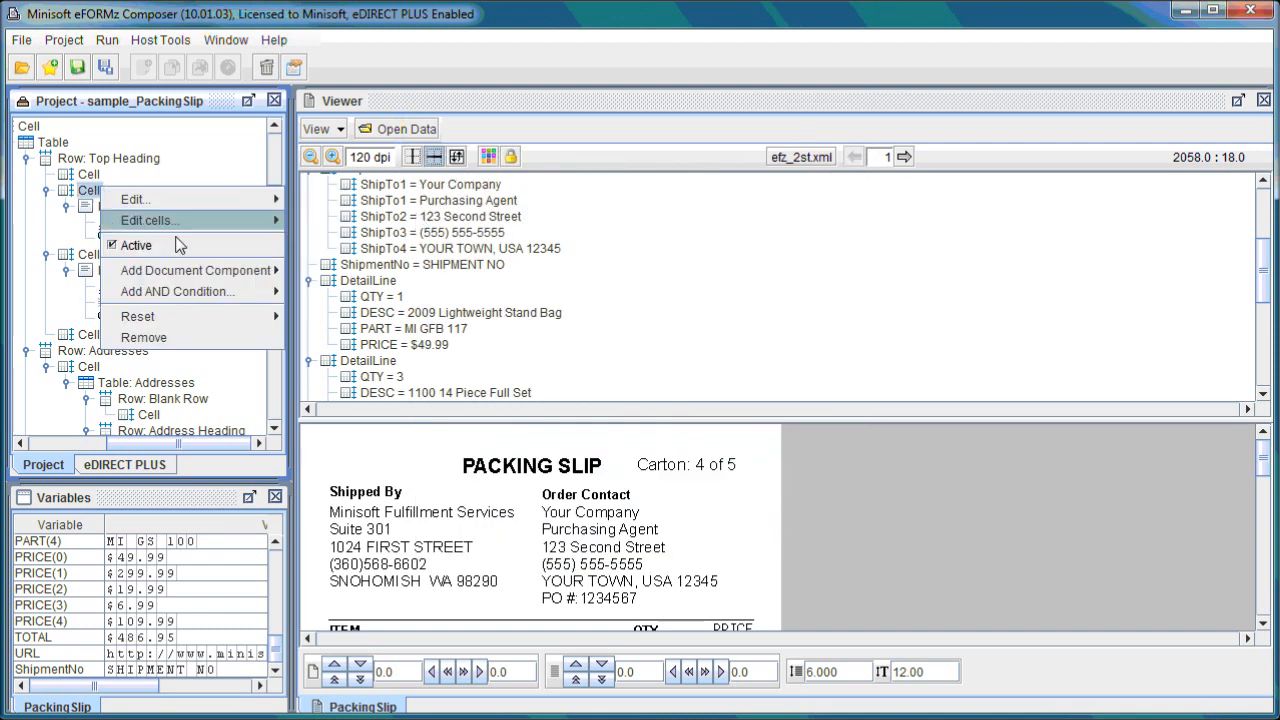
{"action": "mouse_move", "coordinate": [240, 281]}
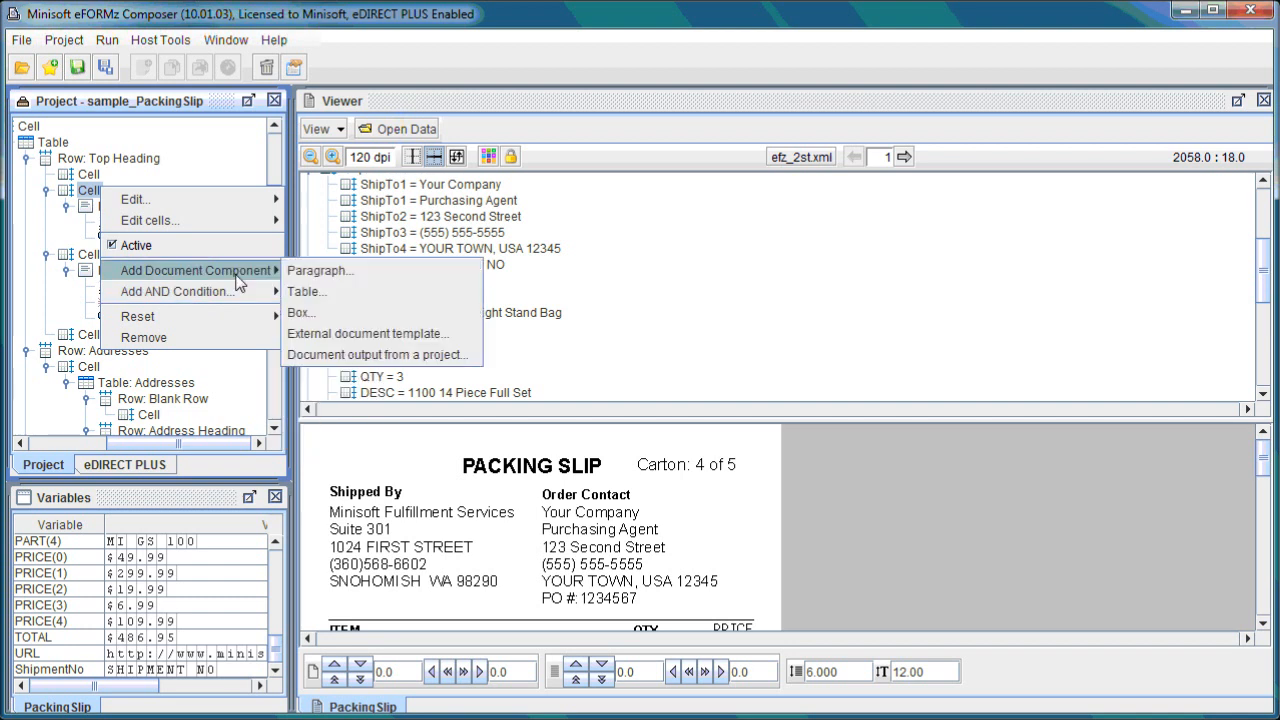
{"action": "left_click", "coordinate": [344, 278]}
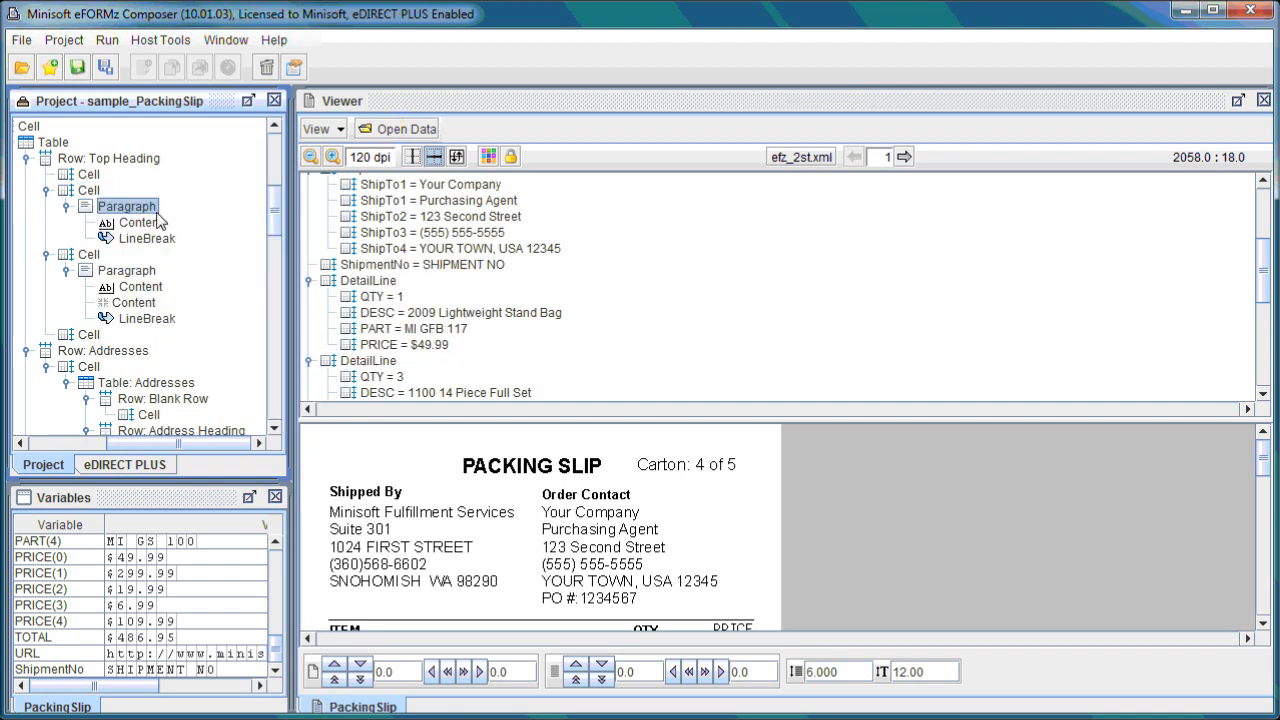
Add a text value reading Sample to the PACKING SLIP heading paragraph.
{"action": "right_click", "coordinate": [157, 215]}
{"action": "mouse_move", "coordinate": [221, 280]}
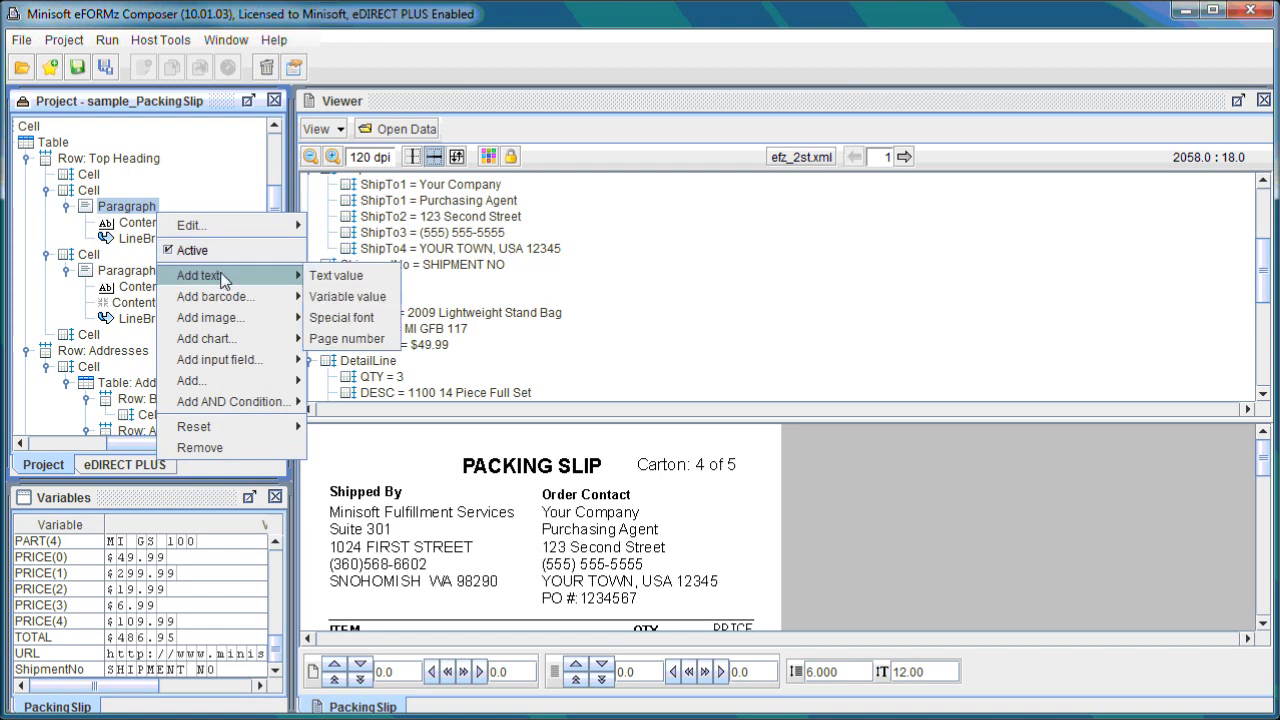
{"action": "left_click", "coordinate": [330, 277]}
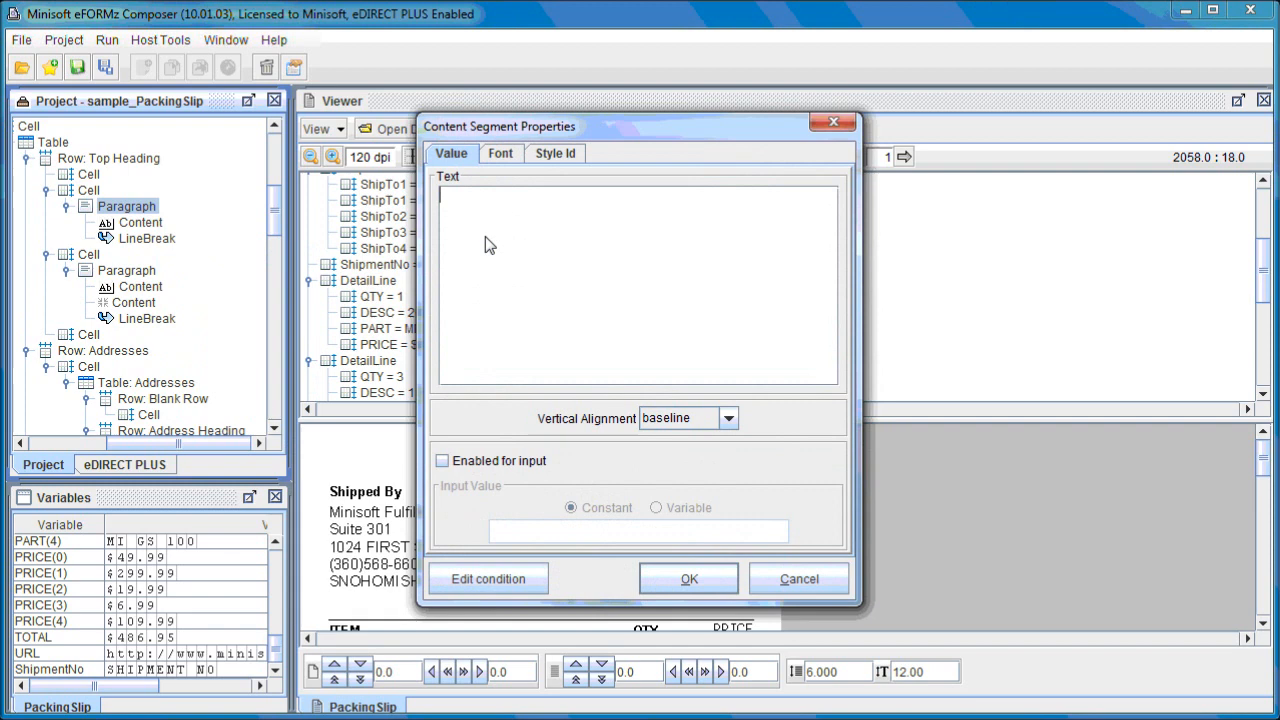
{"action": "key", "text": "Caps_Lock"}
{"action": "type", "text": "S"}
{"action": "key", "text": "Caps_Lock"}
{"action": "type", "text": "ample"}
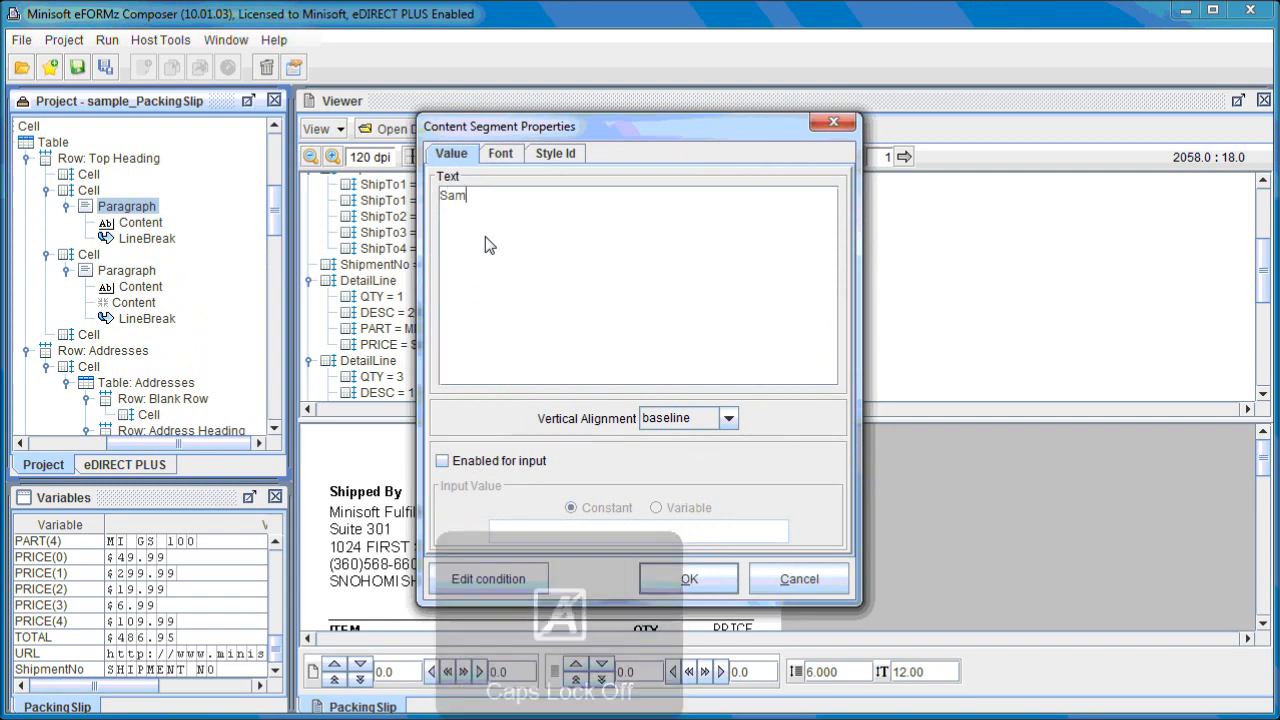
{"action": "left_click", "coordinate": [682, 584]}
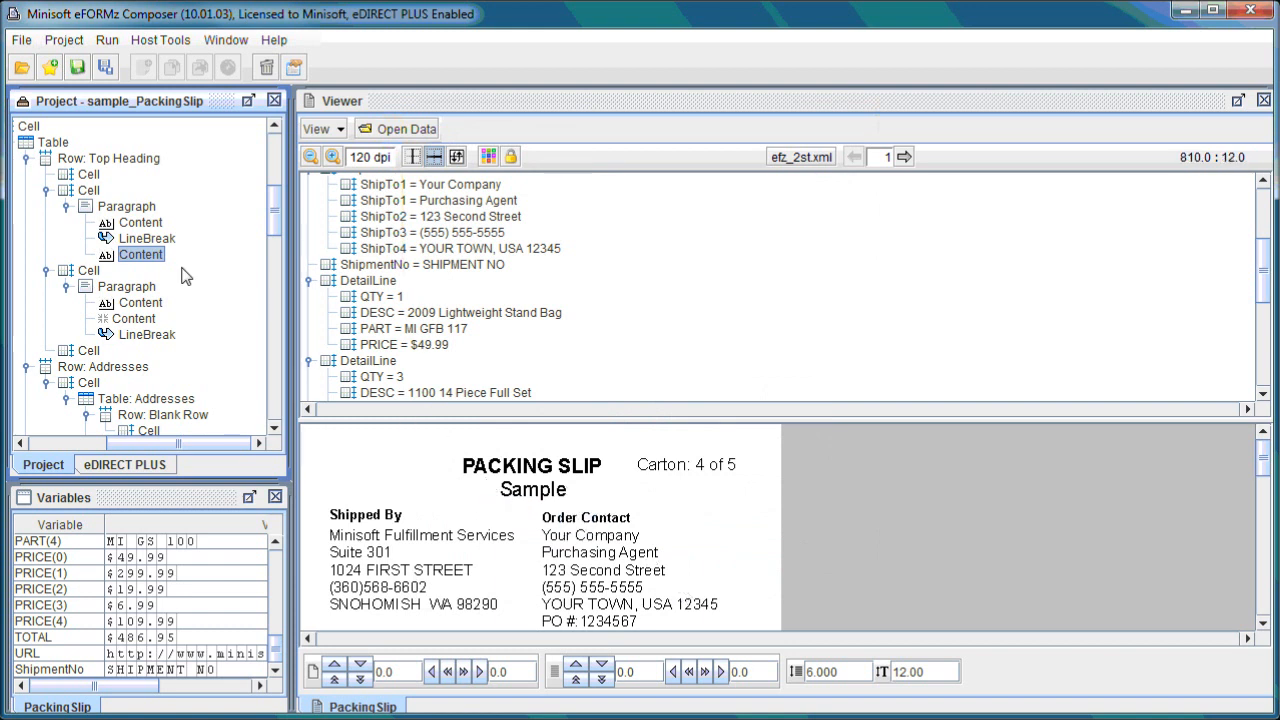
Turn off the automatic font setting for the Sample text content.
{"action": "right_click", "coordinate": [143, 256]}
{"action": "mouse_move", "coordinate": [230, 272]}
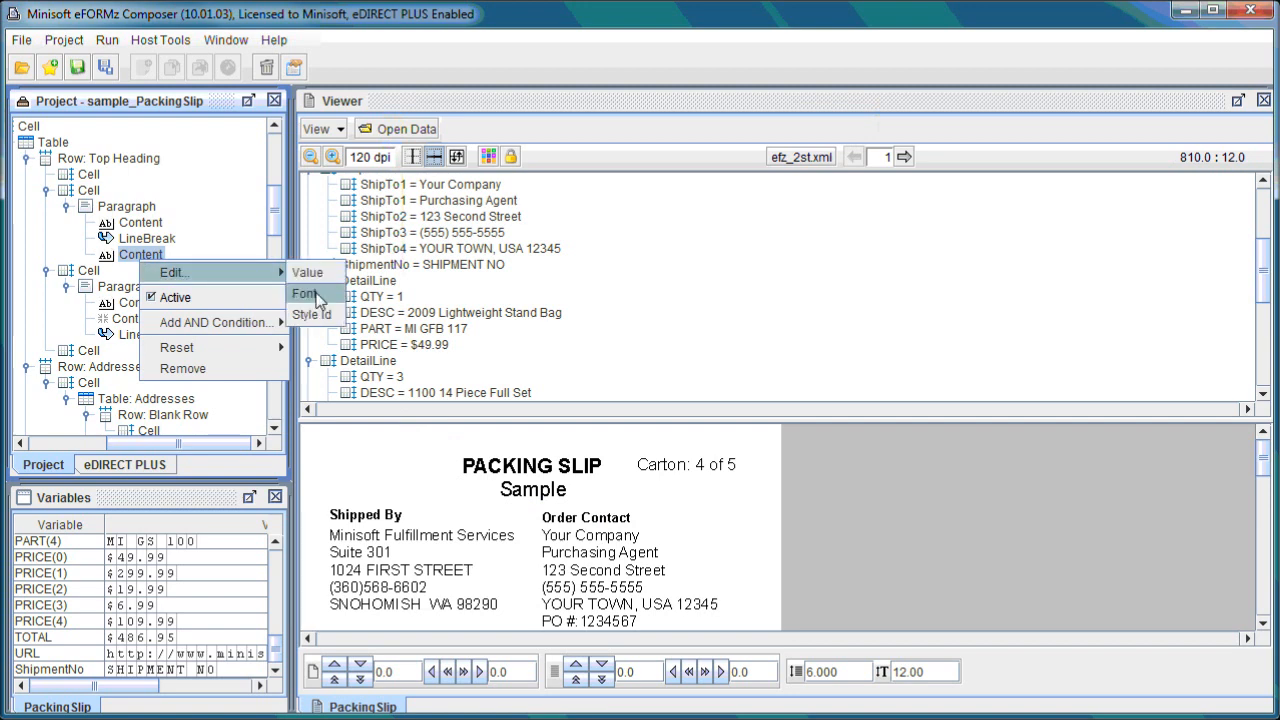
{"action": "left_click", "coordinate": [306, 293]}
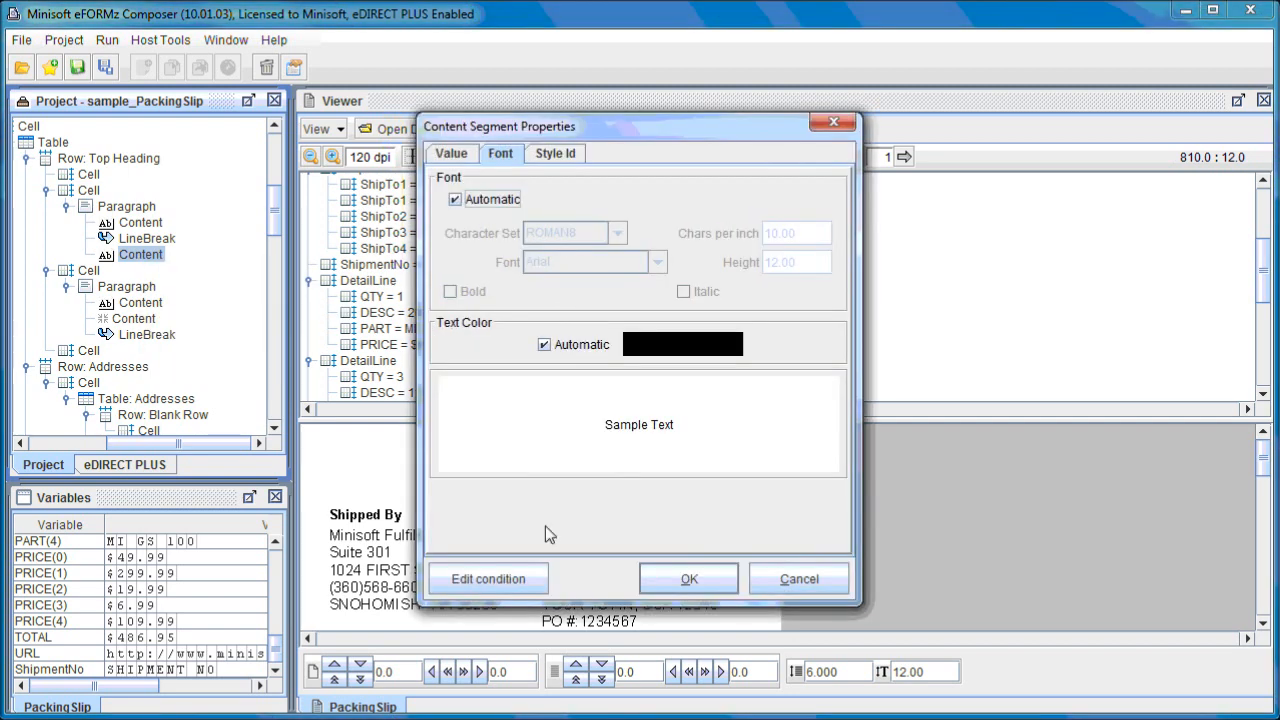
{"action": "left_click", "coordinate": [489, 202]}
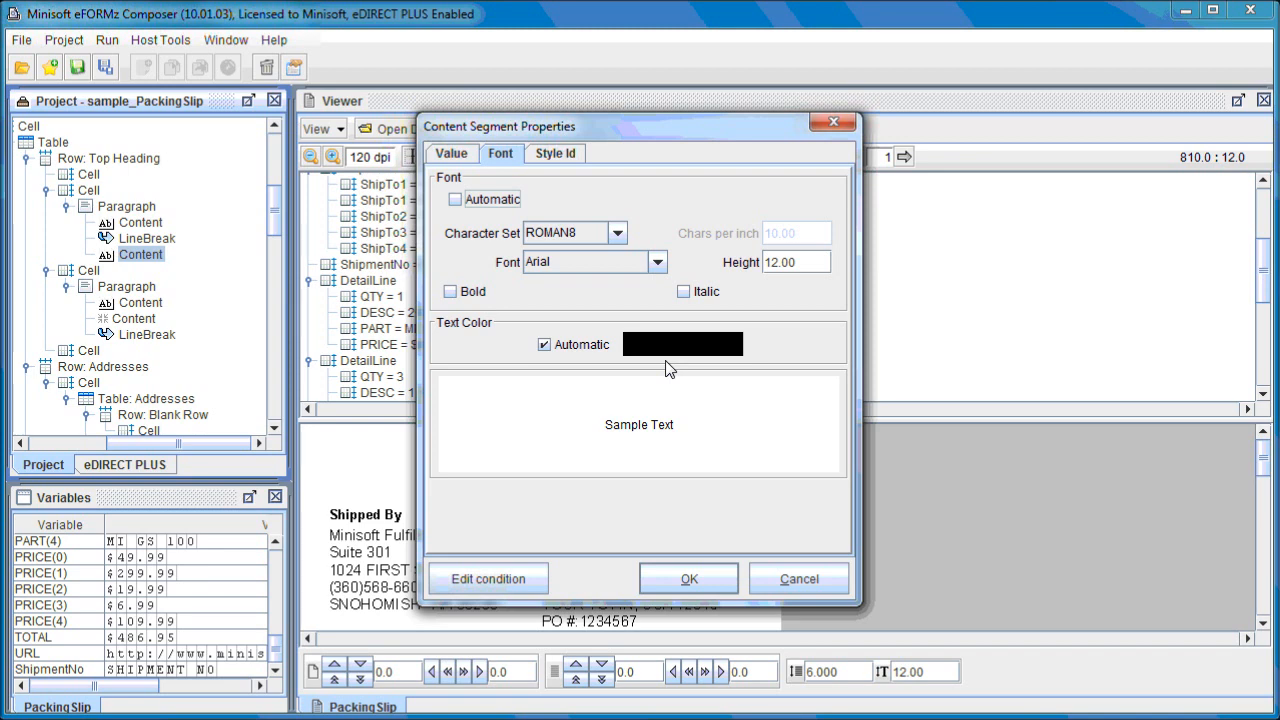
{"action": "left_click", "coordinate": [818, 592]}
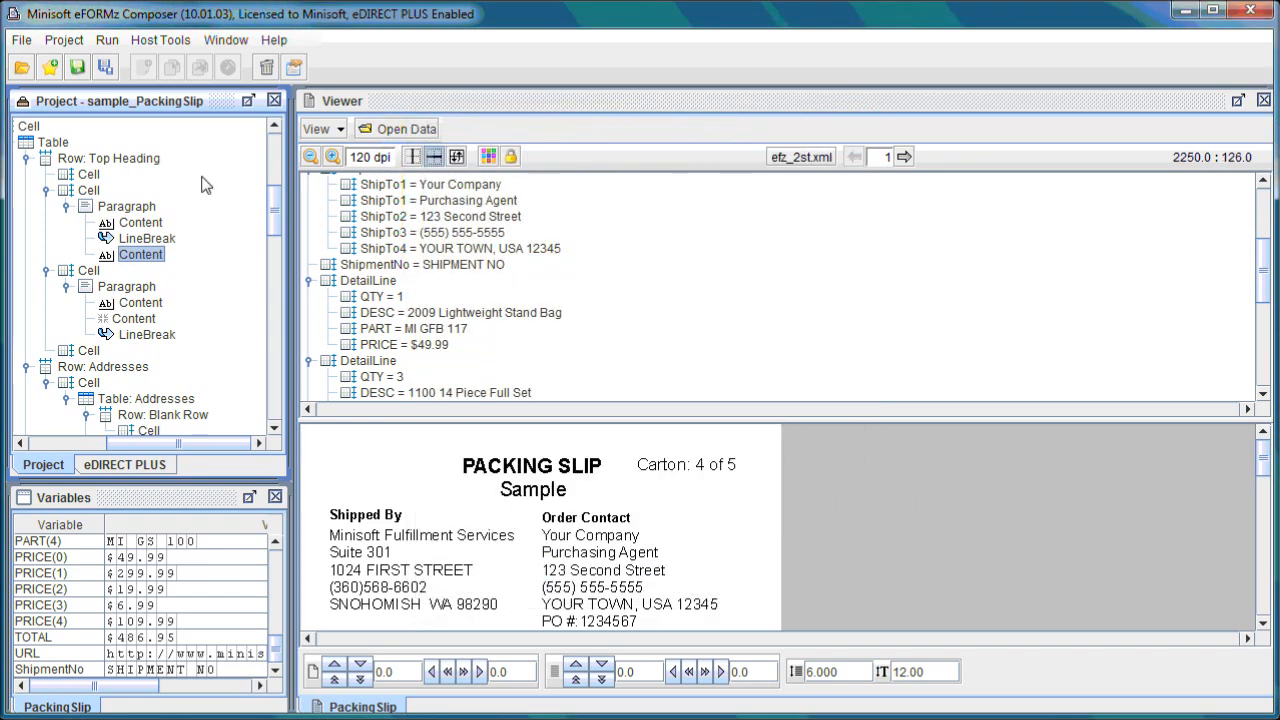
Remove the Sample text content from the heading paragraph.
{"action": "right_click", "coordinate": [152, 262]}
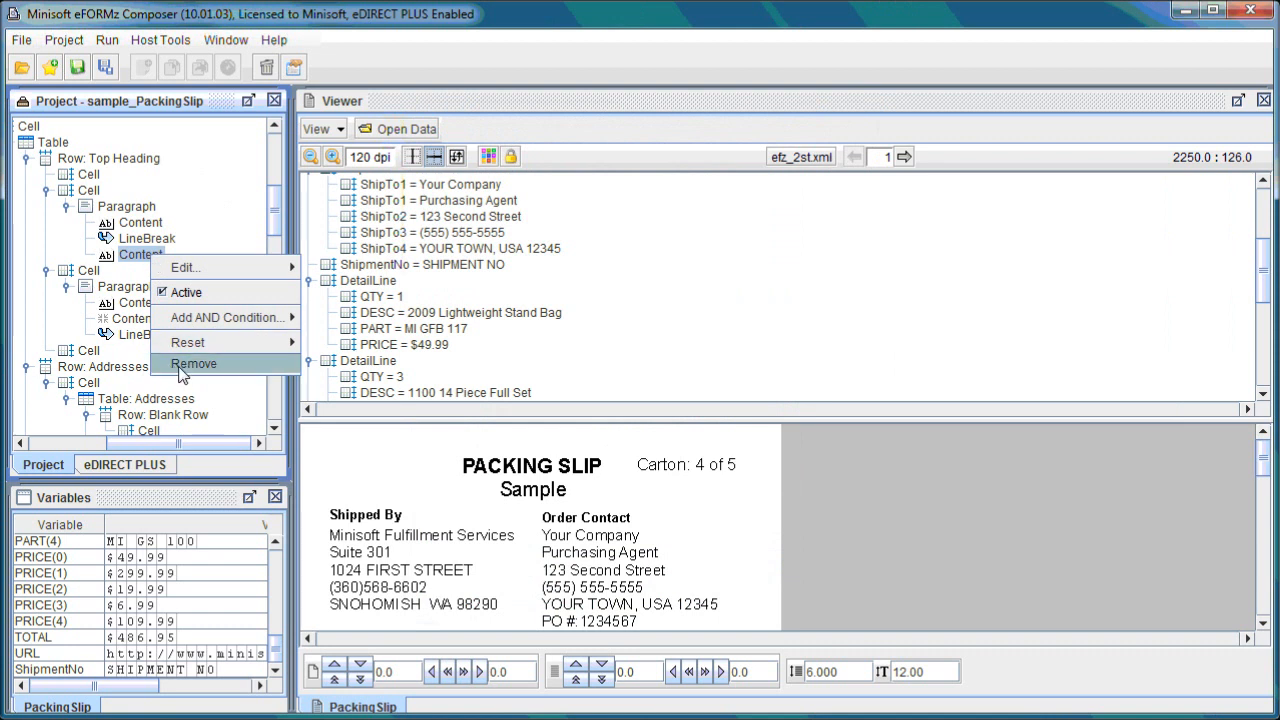
{"action": "left_click", "coordinate": [194, 364]}
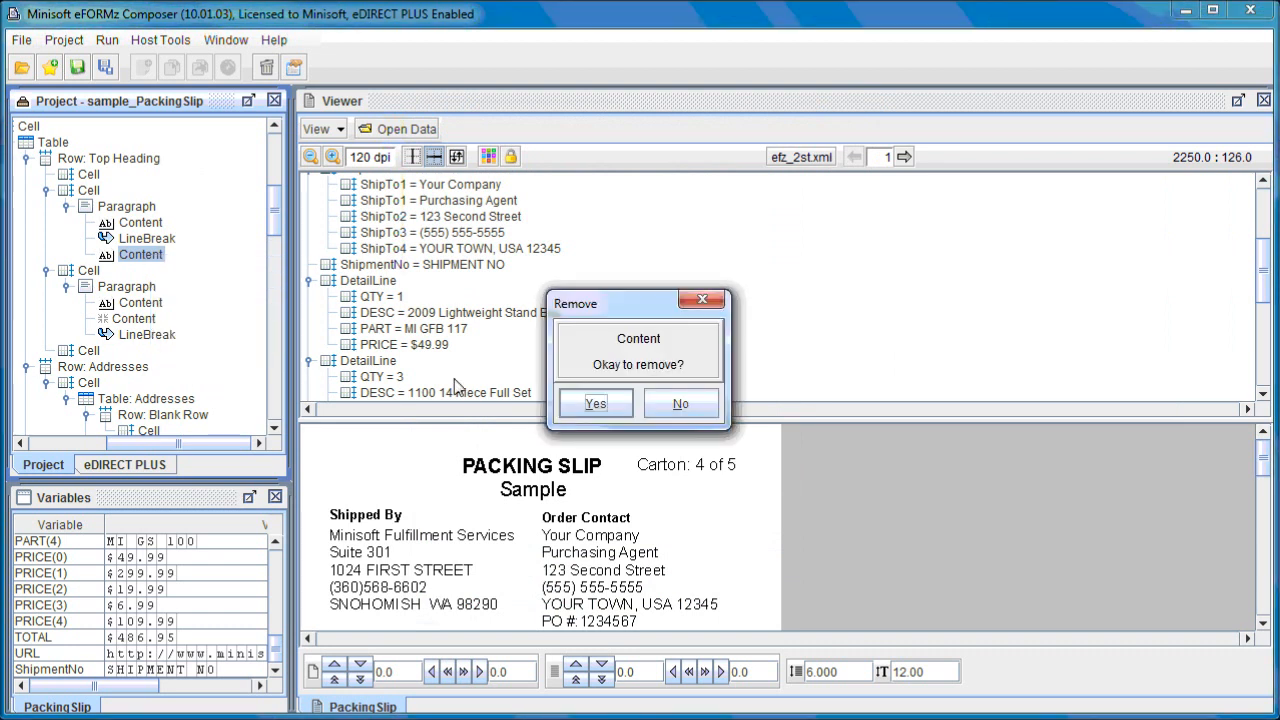
{"action": "left_click", "coordinate": [583, 403]}
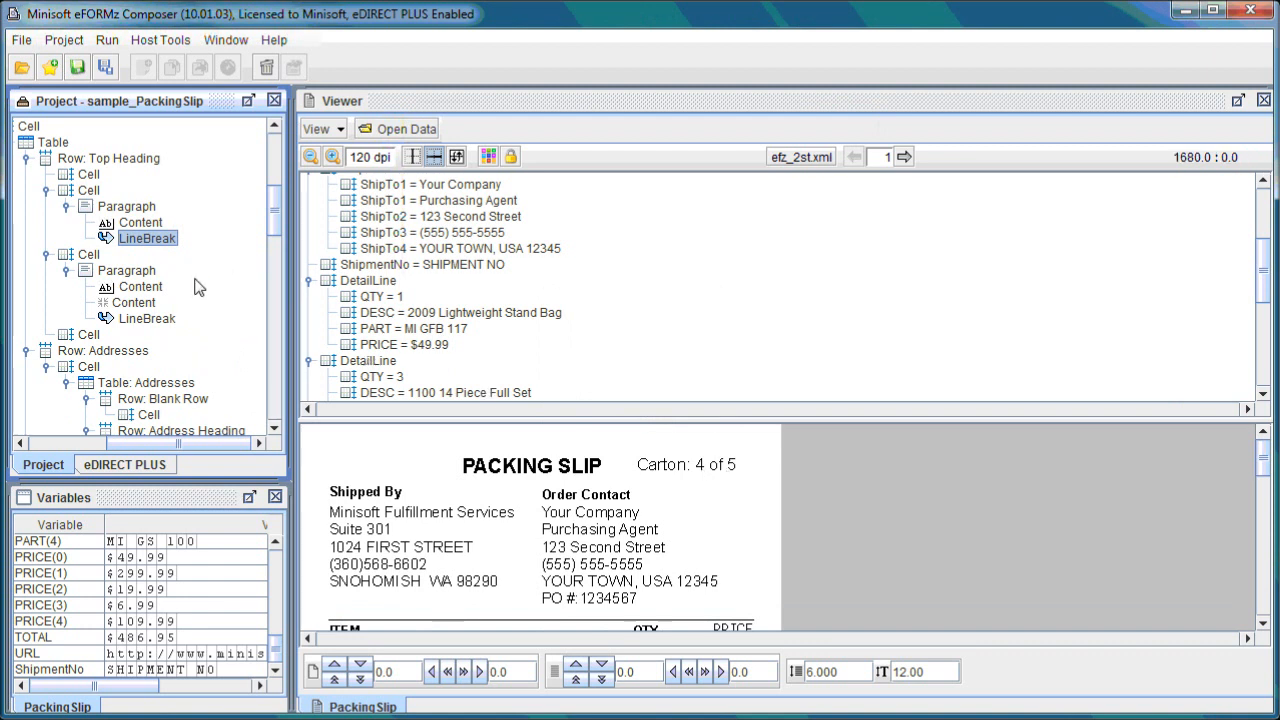
Add a variable value content using the Weight variable to the Carton paragraph.
{"action": "right_click", "coordinate": [145, 272]}
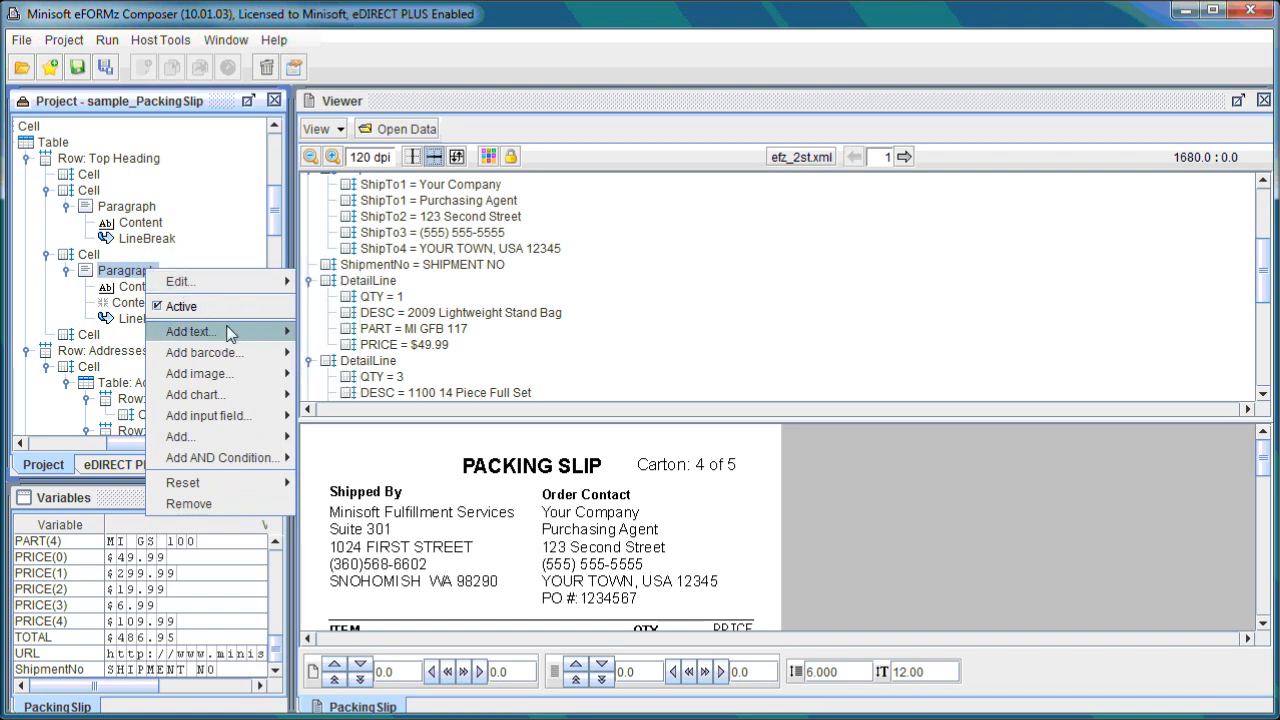
{"action": "mouse_move", "coordinate": [234, 336]}
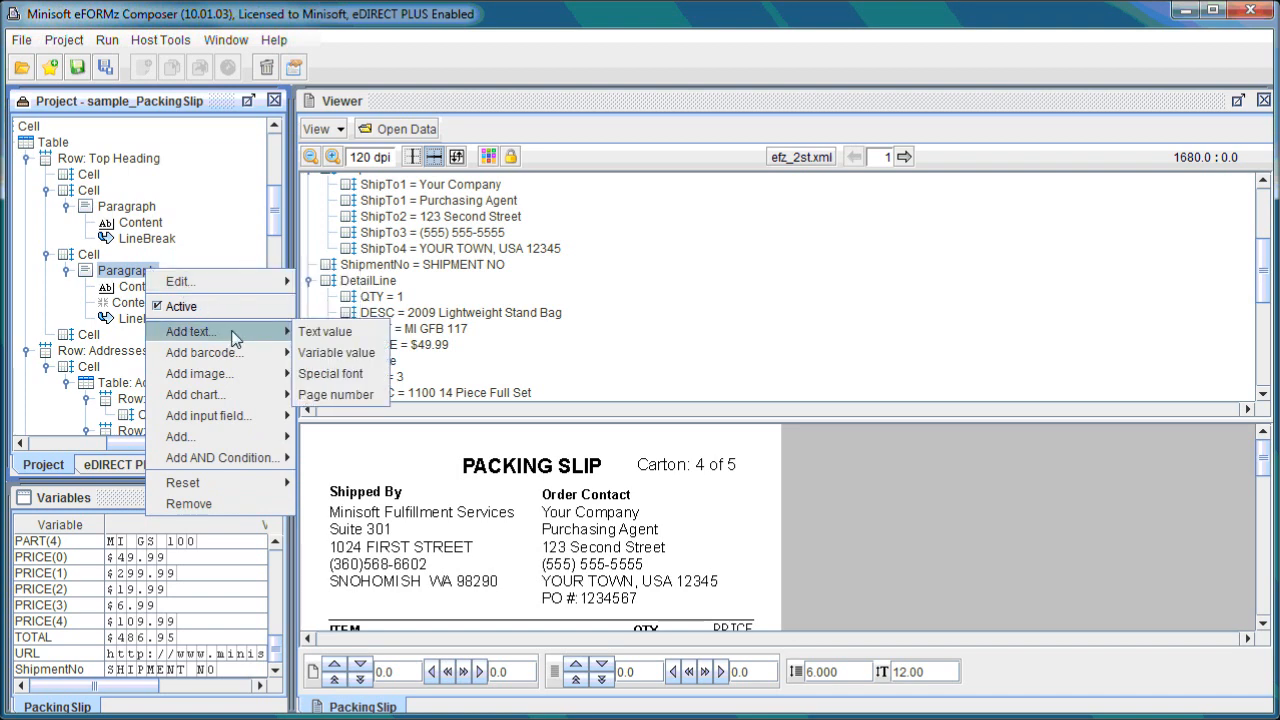
{"action": "left_click", "coordinate": [378, 353]}
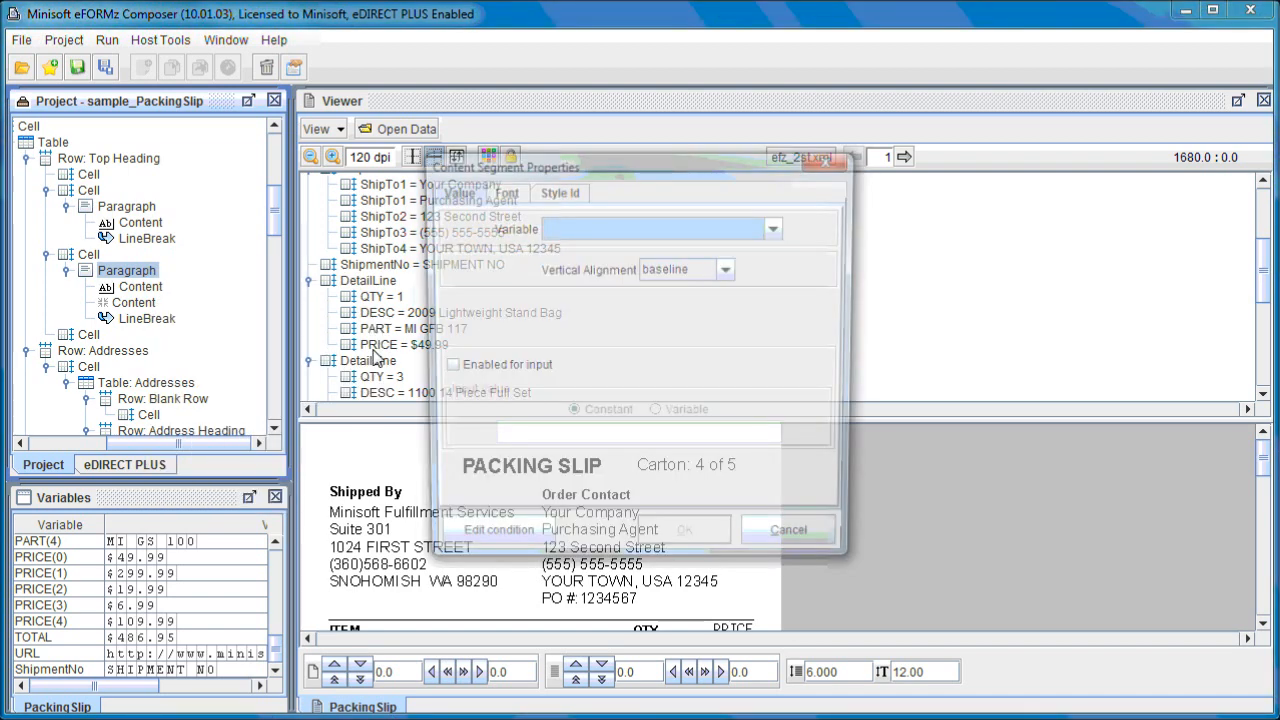
{"action": "left_click", "coordinate": [574, 238]}
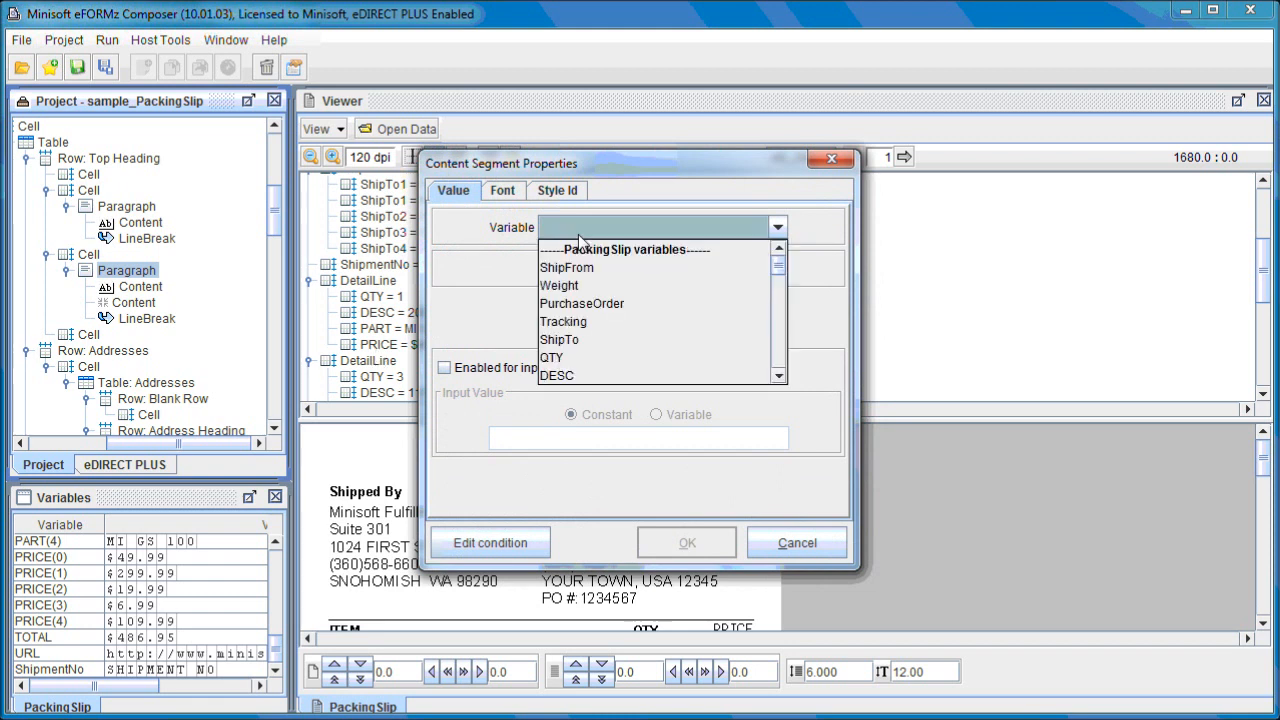
{"action": "left_click", "coordinate": [590, 287]}
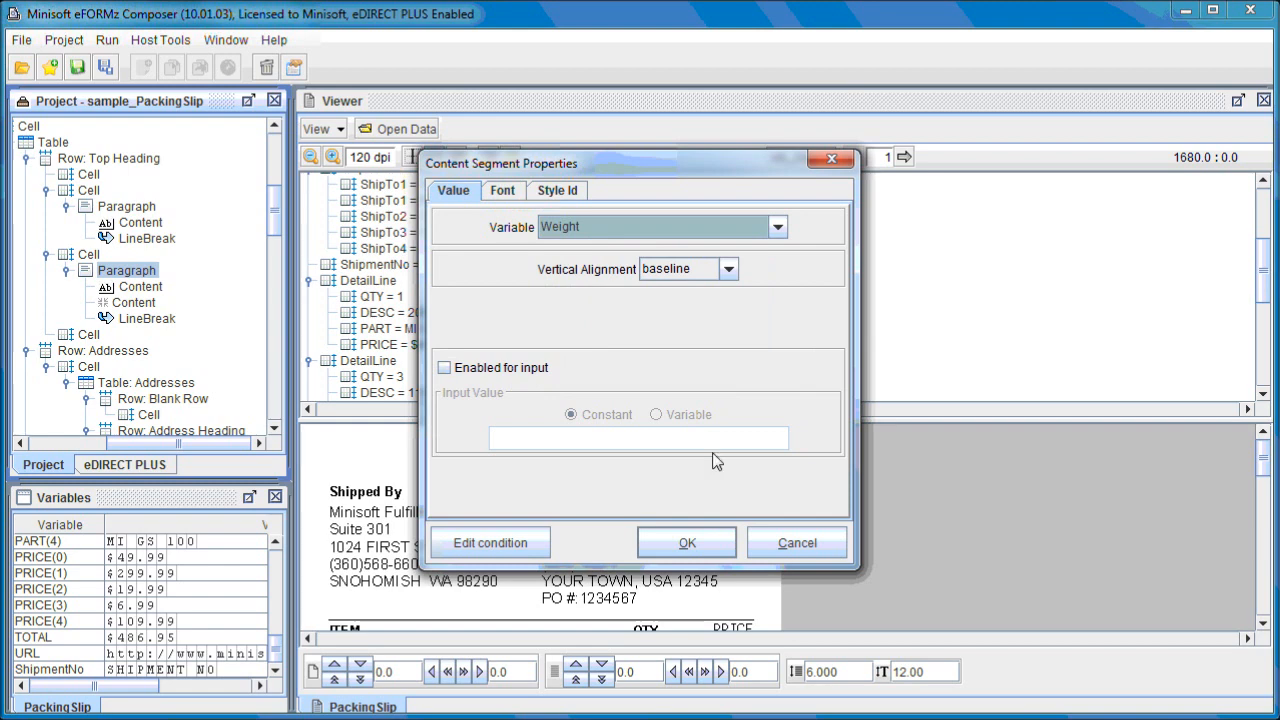
{"action": "left_click", "coordinate": [688, 551]}
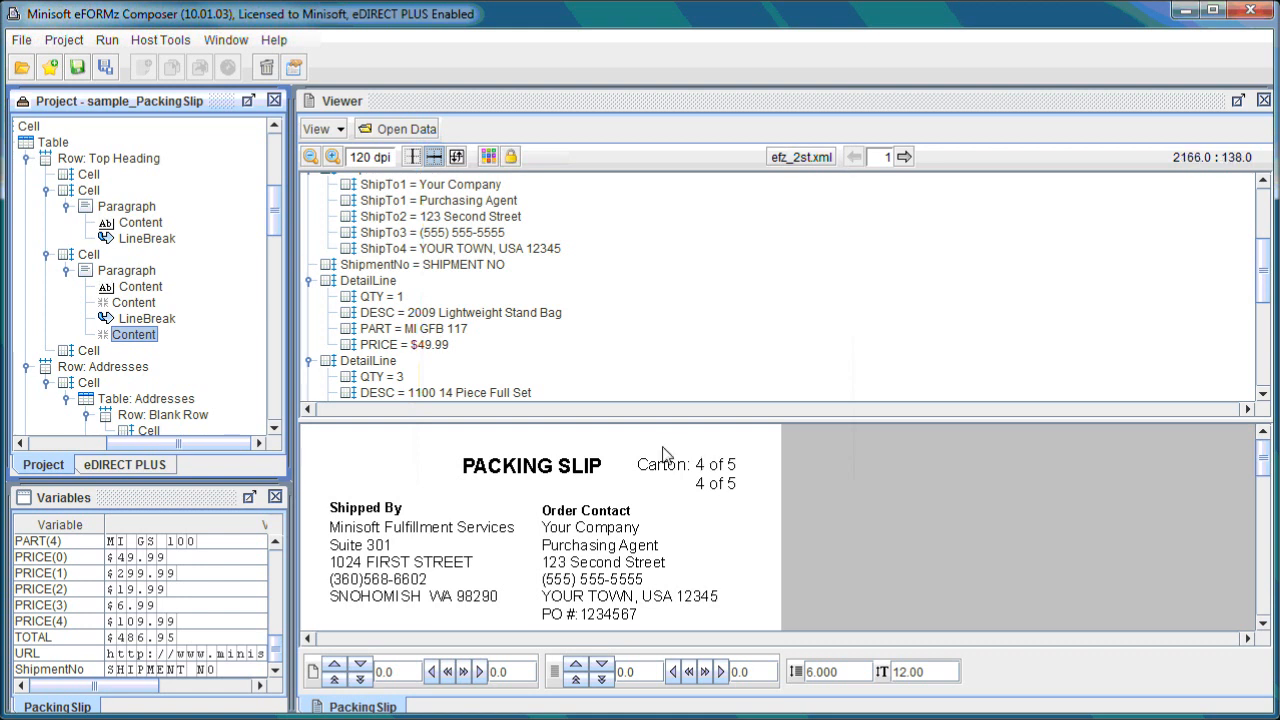
{"action": "left_click", "coordinate": [148, 319]}
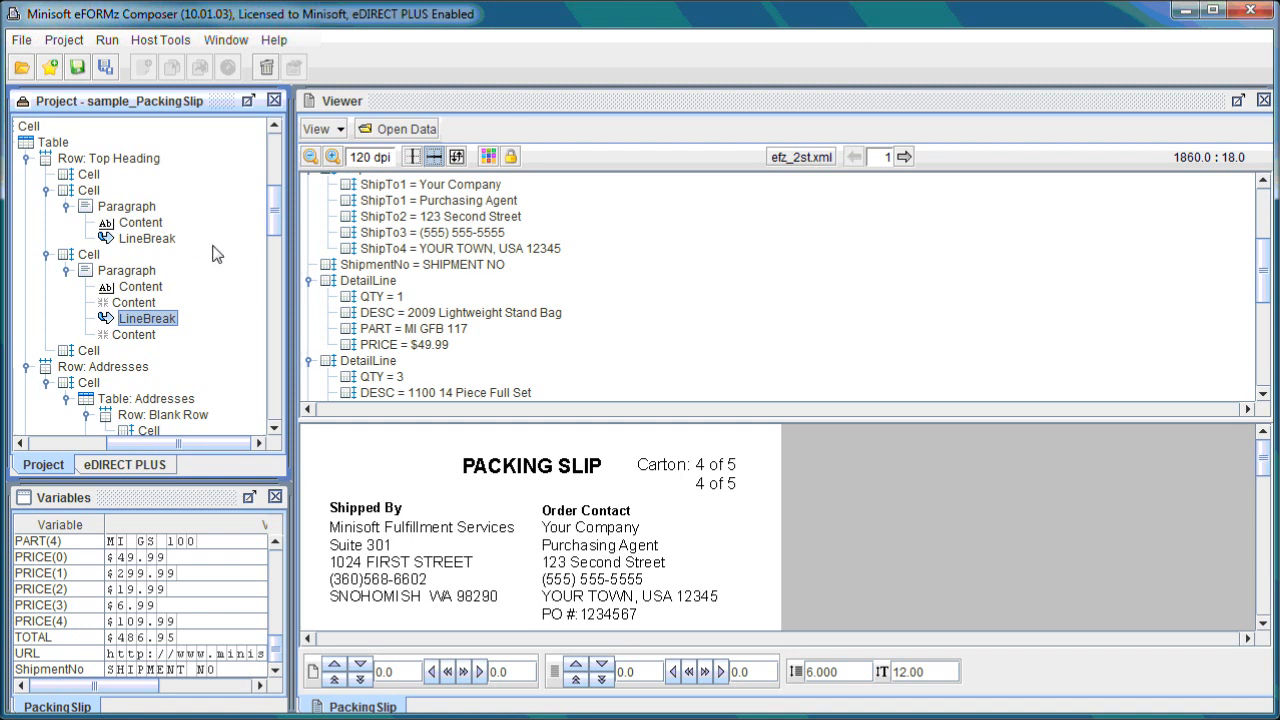
{"action": "left_click_drag", "start_coordinate": [275, 198], "coordinate": [279, 218]}
{"action": "left_click", "coordinate": [192, 292]}
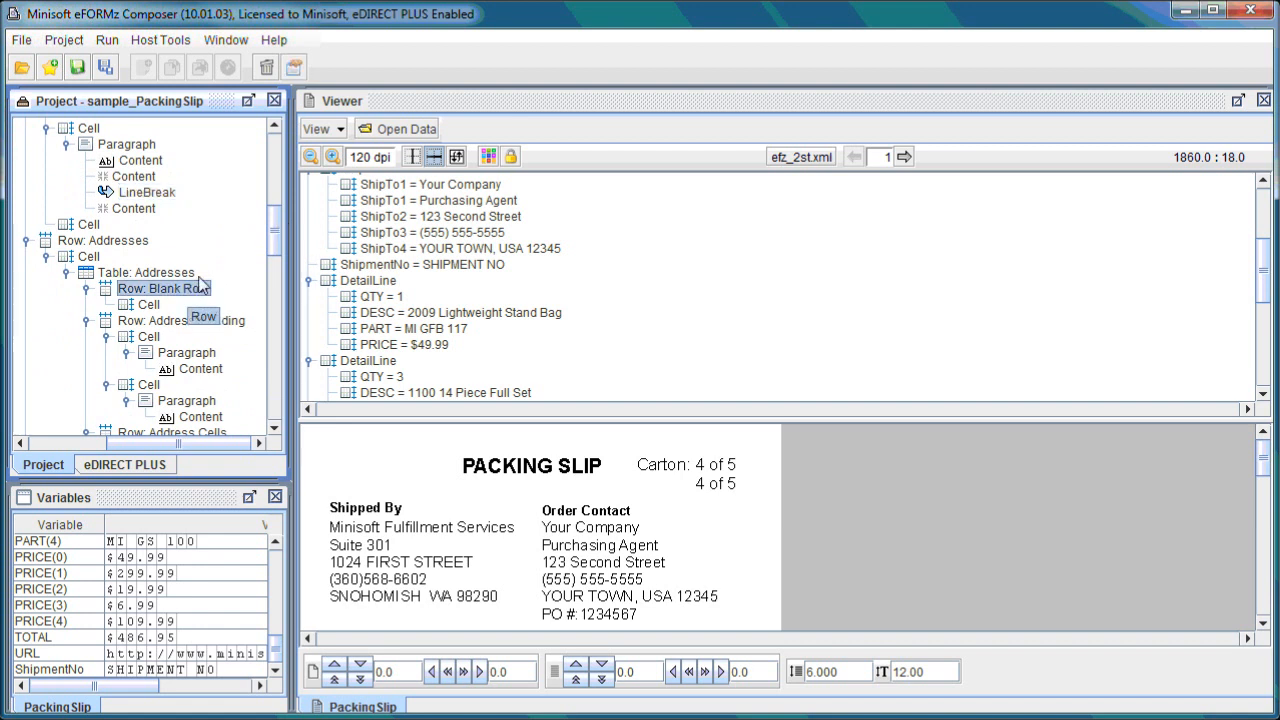
{"action": "scroll", "coordinate": [276, 253], "scroll_direction": "down", "scroll_amount": 3}
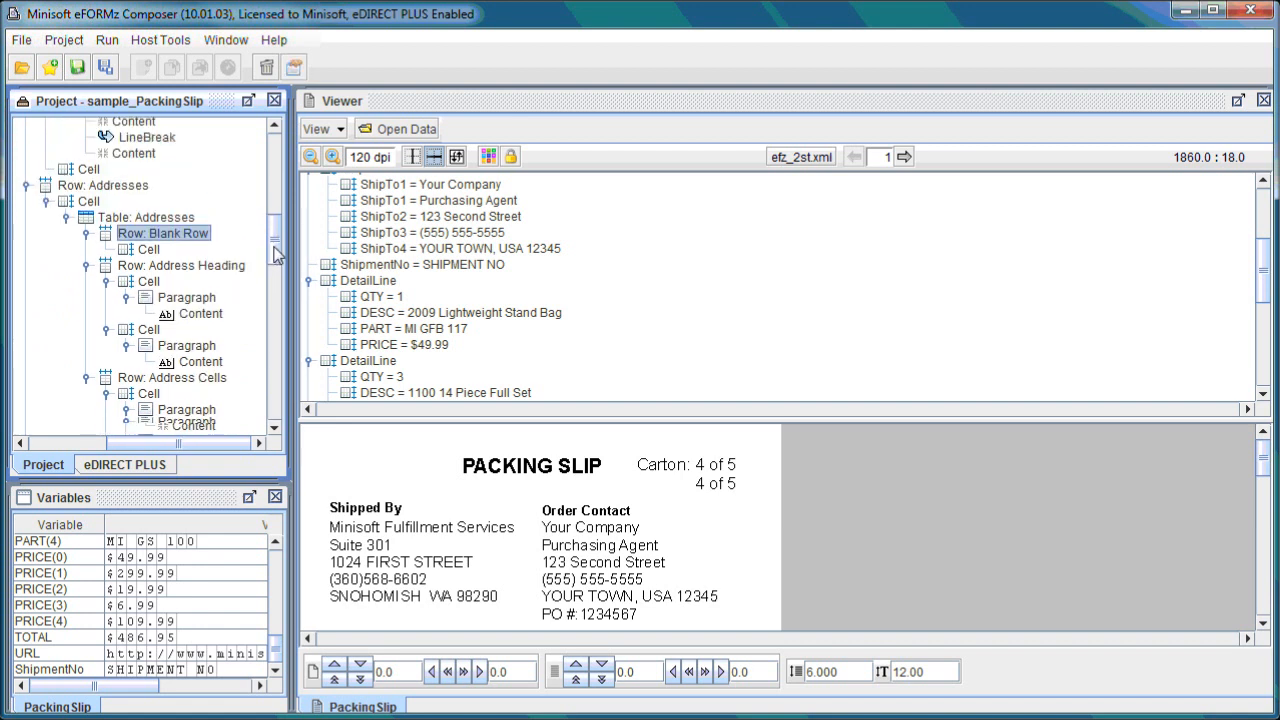
Open the padding properties of the Blank Row cell in the Addresses table and cancel without changes.
{"action": "scroll", "coordinate": [276, 253], "scroll_direction": "up", "scroll_amount": 1}
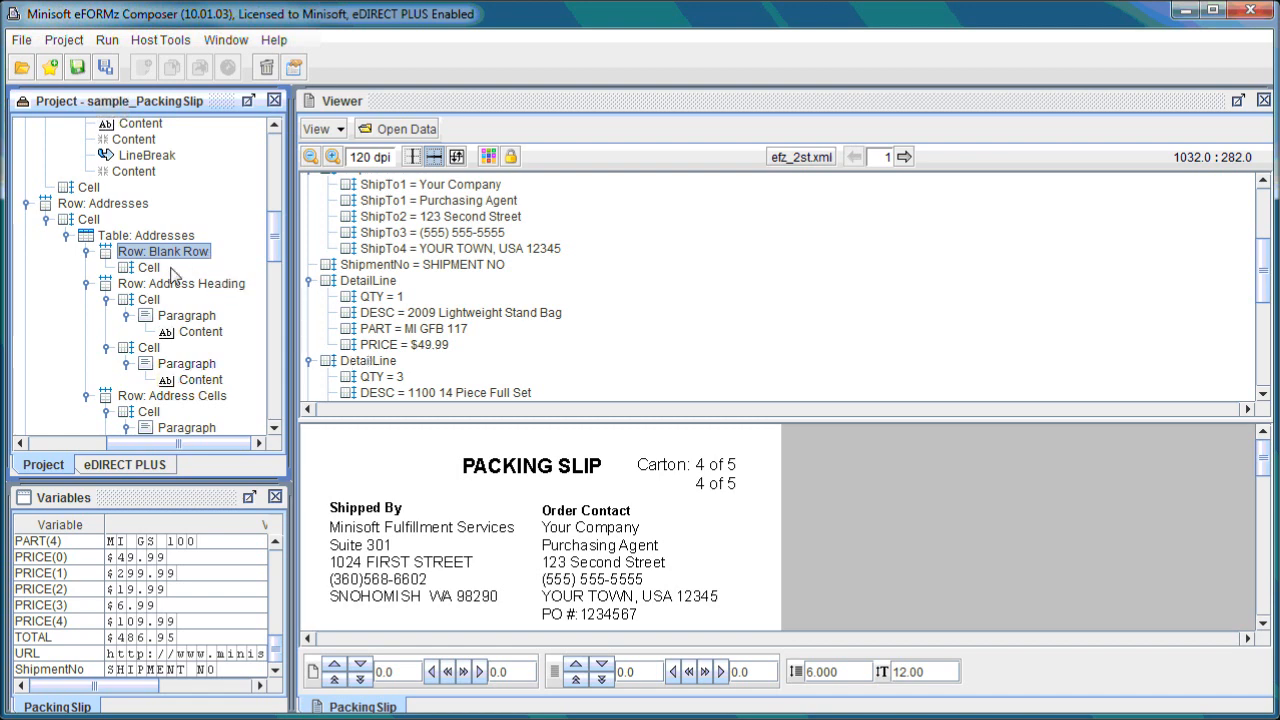
{"action": "right_click", "coordinate": [156, 270]}
{"action": "mouse_move", "coordinate": [300, 300]}
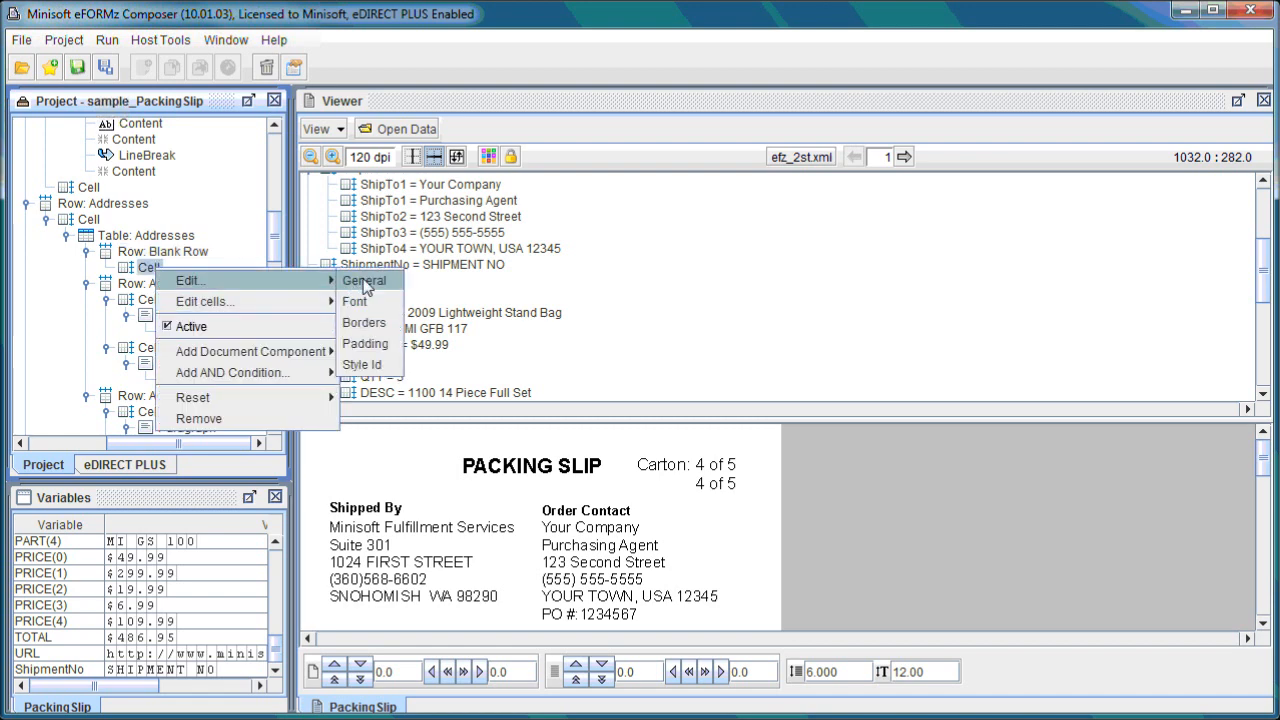
{"action": "left_click", "coordinate": [365, 280]}
{"action": "left_click", "coordinate": [637, 161]}
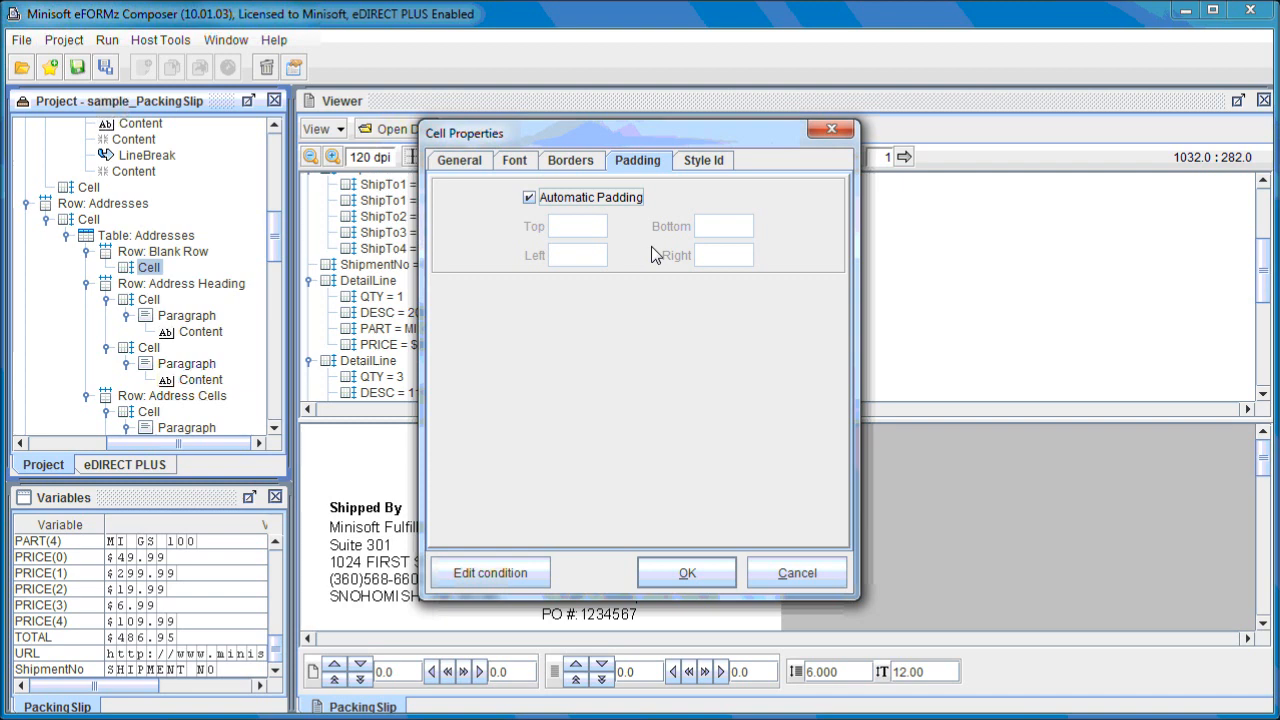
{"action": "left_click", "coordinate": [797, 573]}
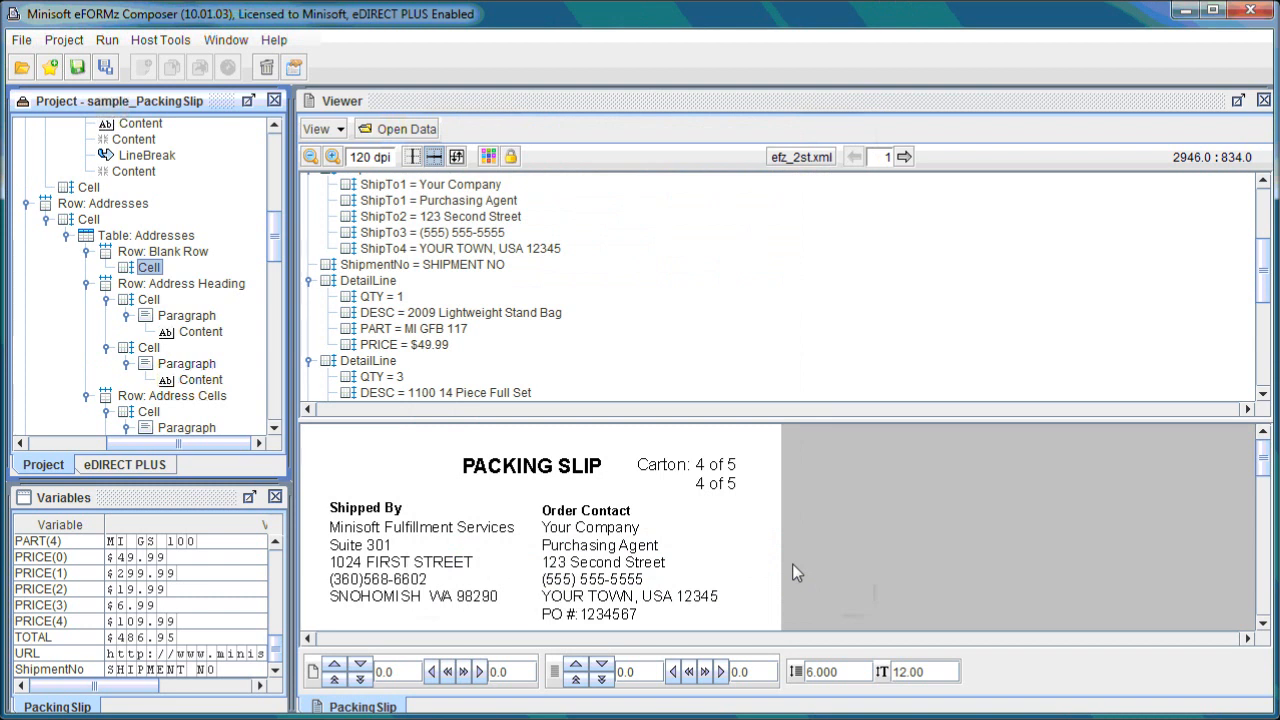
Set the Document Template's left margin to 10 in its margin properties.
{"action": "left_click_drag", "start_coordinate": [278, 258], "coordinate": [281, 189]}
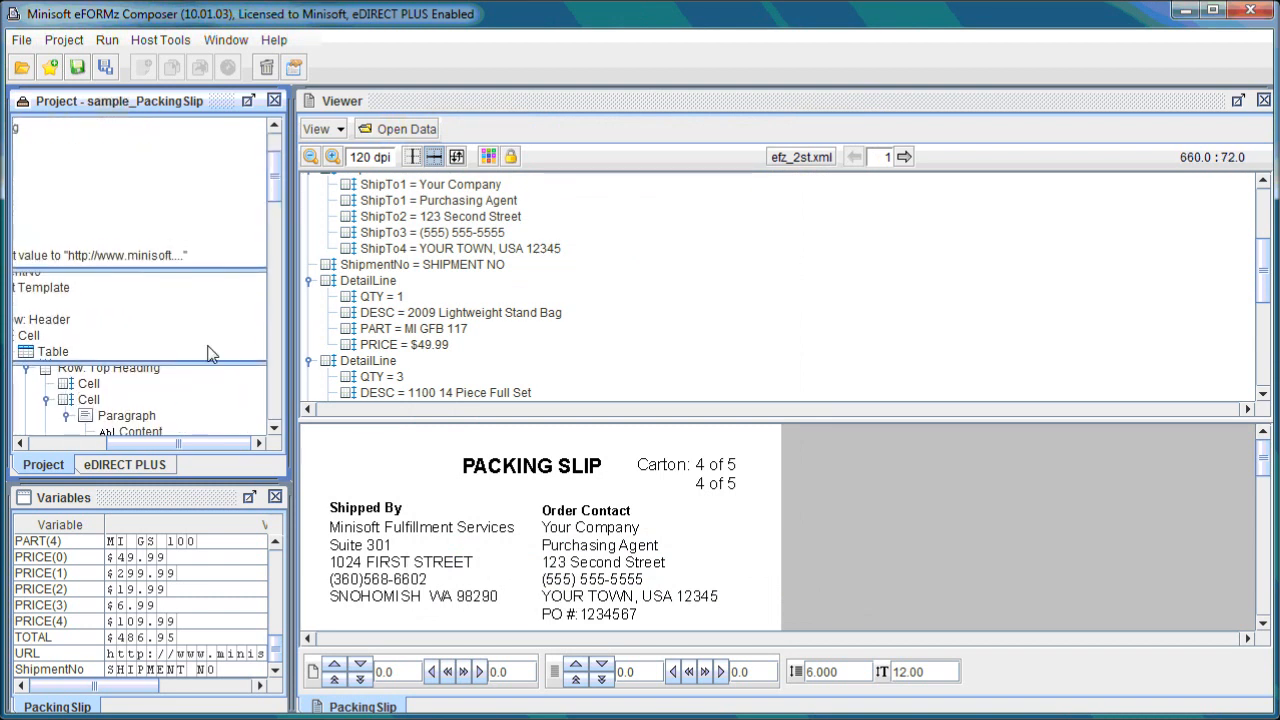
{"action": "left_click_drag", "start_coordinate": [183, 443], "coordinate": [104, 443]}
{"action": "left_click", "coordinate": [165, 288]}
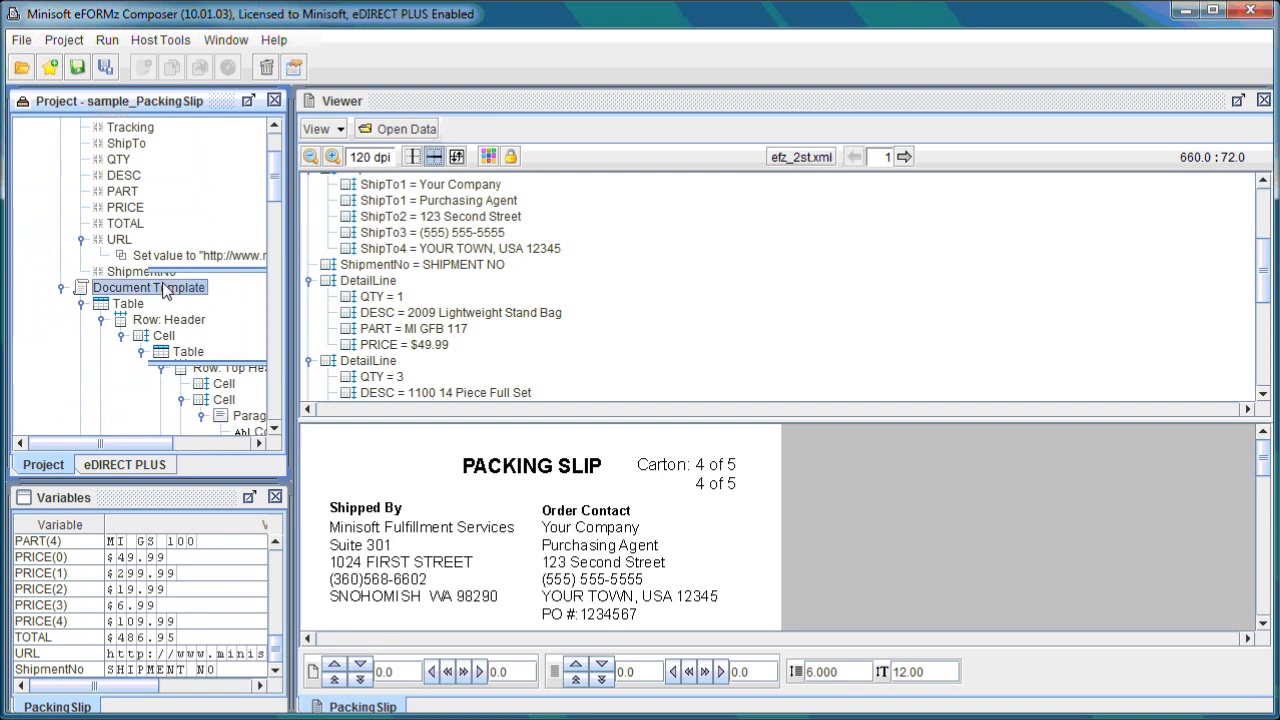
{"action": "right_click", "coordinate": [167, 290]}
{"action": "mouse_move", "coordinate": [222, 308]}
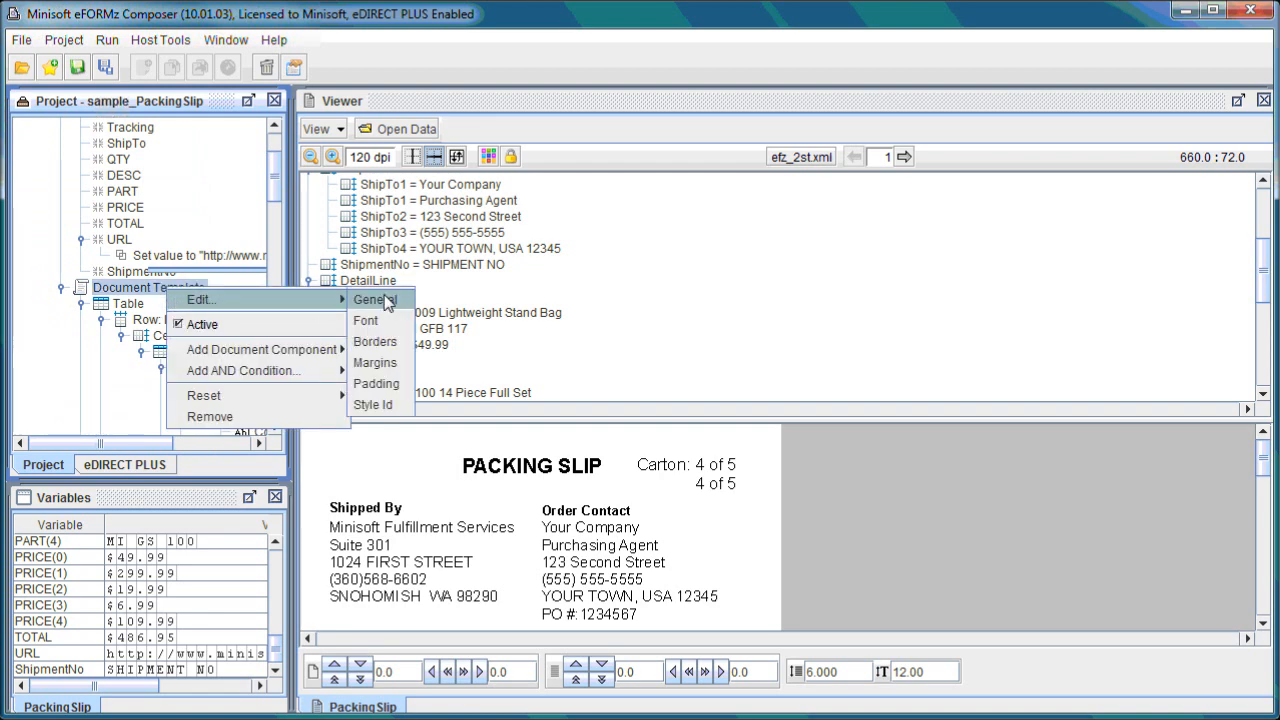
{"action": "left_click", "coordinate": [392, 363]}
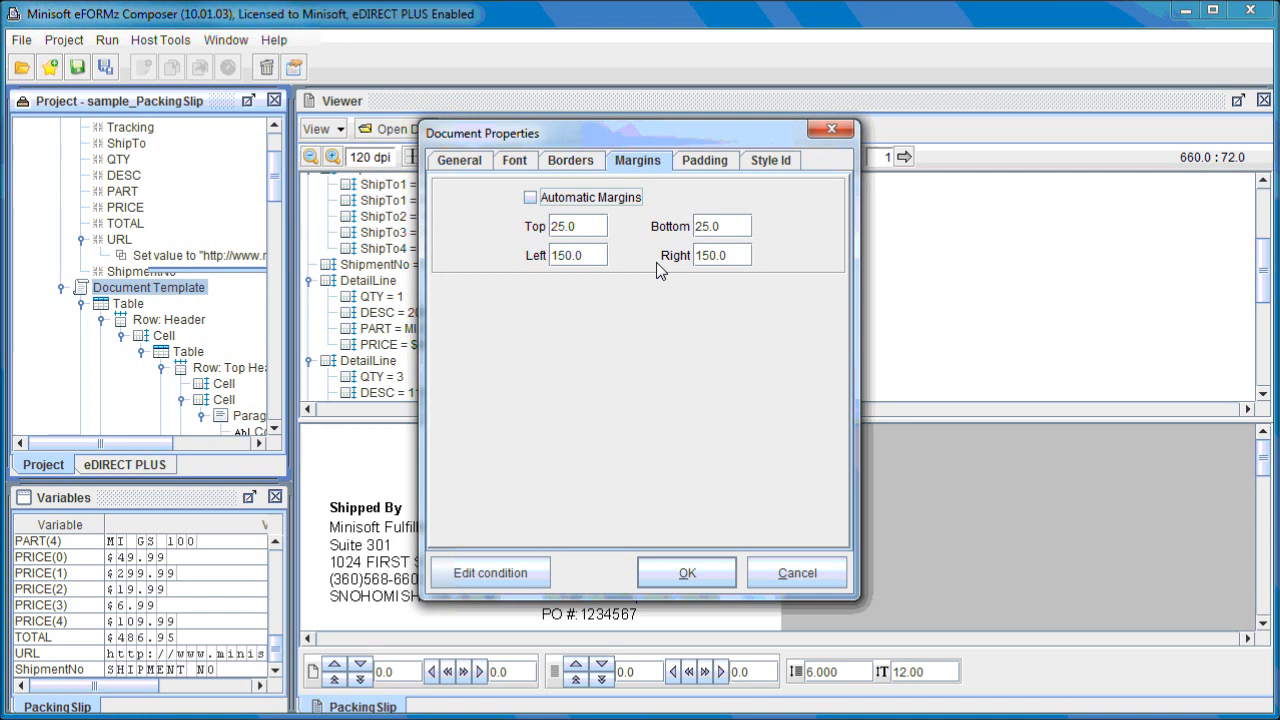
{"action": "left_click", "coordinate": [570, 256]}
{"action": "key", "text": "BackSpace"}
{"action": "key", "text": "BackSpace"}
{"action": "type", "text": "0"}
{"action": "left_click", "coordinate": [710, 256]}
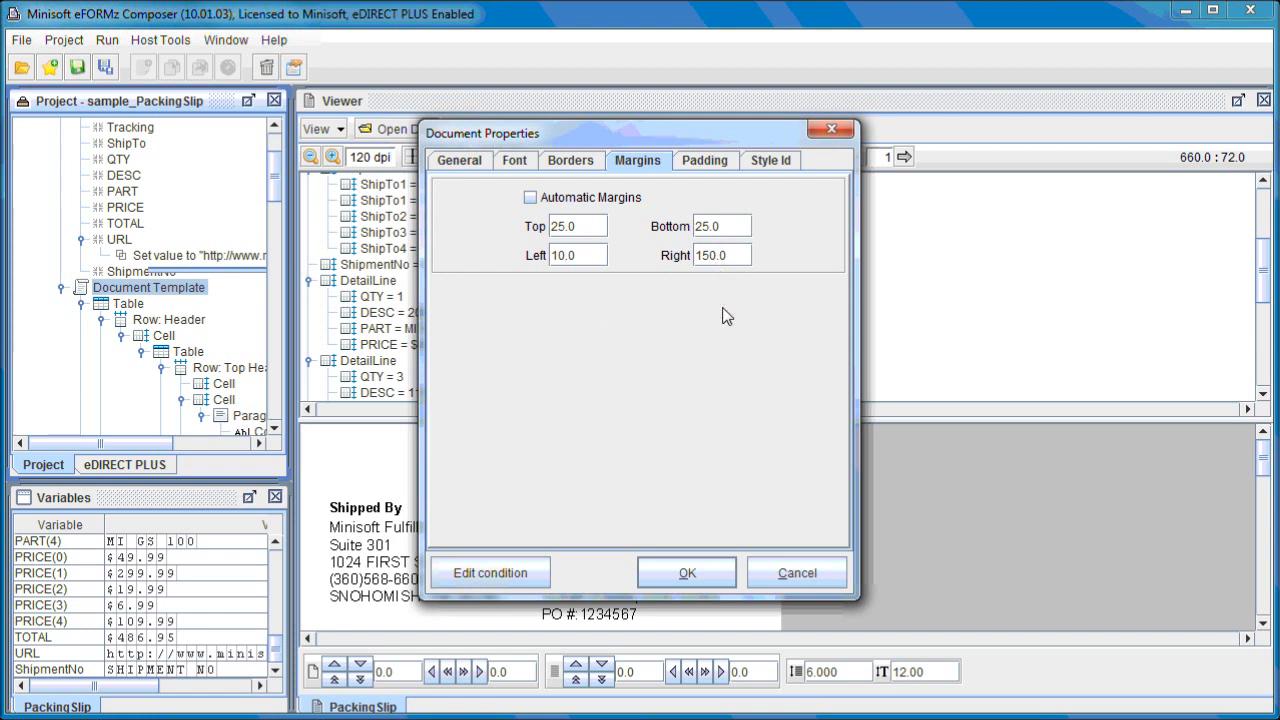
{"action": "left_click", "coordinate": [567, 227]}
{"action": "key", "text": "BackSpace"}
{"action": "left_click", "coordinate": [701, 569]}
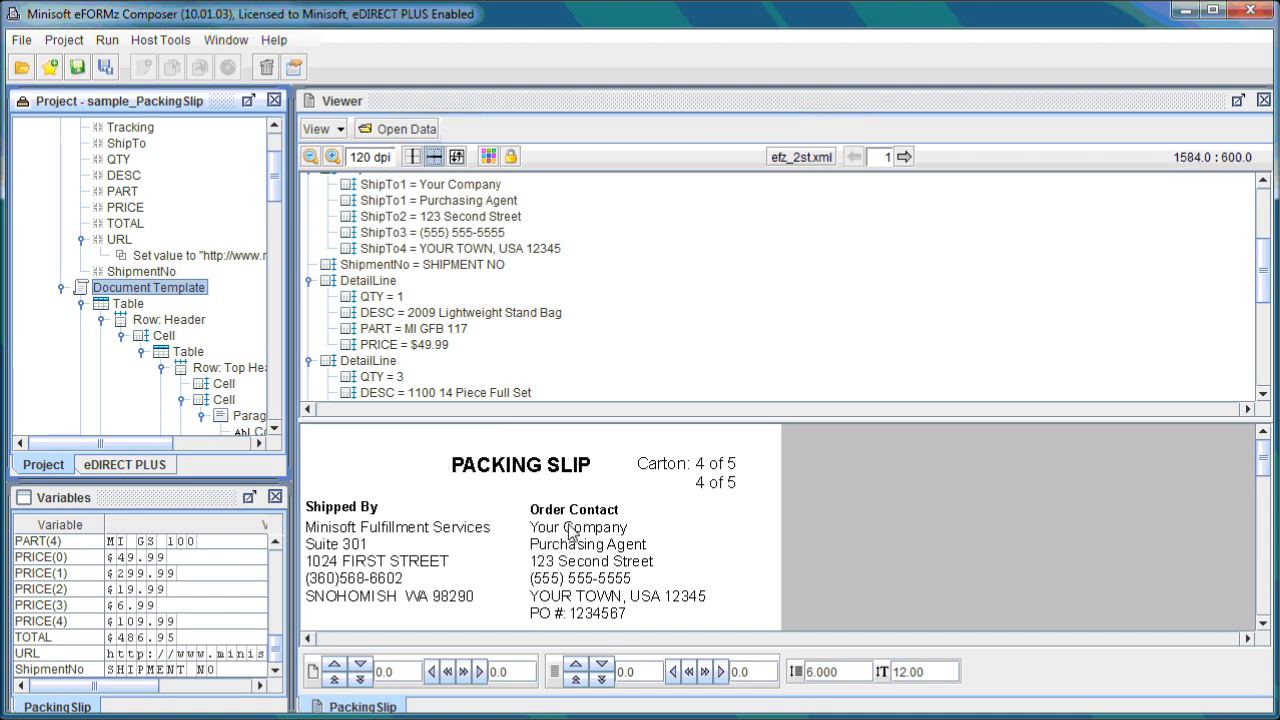
Set the Document Template's left margin to 150 in its margin properties.
{"action": "scroll", "coordinate": [580, 535], "scroll_direction": "down", "scroll_amount": 10}
{"action": "scroll", "coordinate": [598, 539], "scroll_direction": "down", "scroll_amount": 7}
{"action": "scroll", "coordinate": [602, 538], "scroll_direction": "up", "scroll_amount": 17}
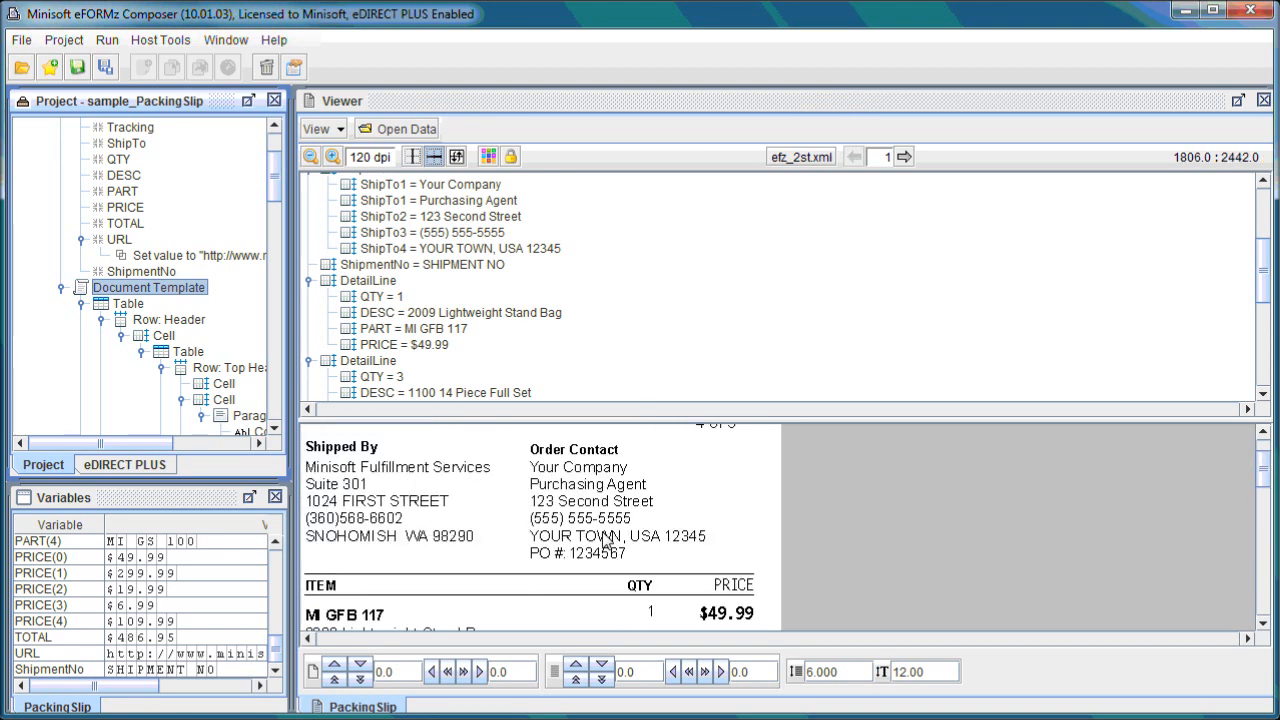
{"action": "right_click", "coordinate": [200, 300]}
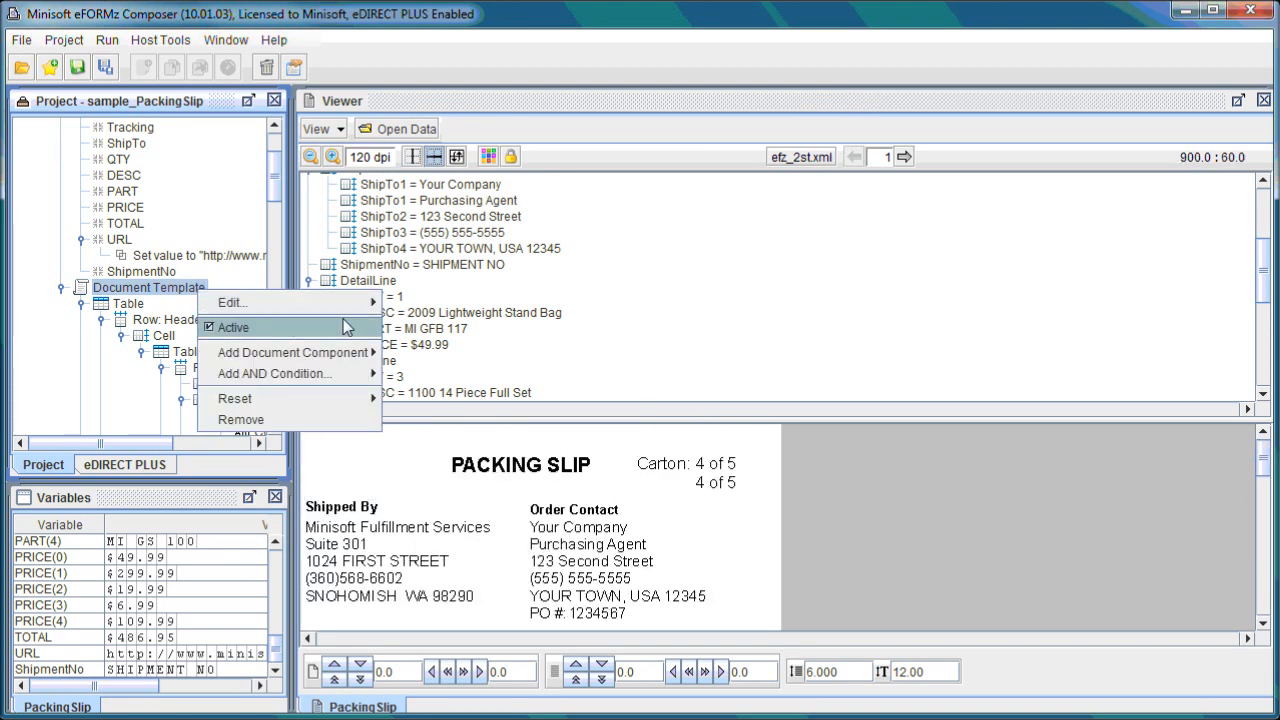
{"action": "mouse_move", "coordinate": [360, 302]}
{"action": "left_click", "coordinate": [406, 366]}
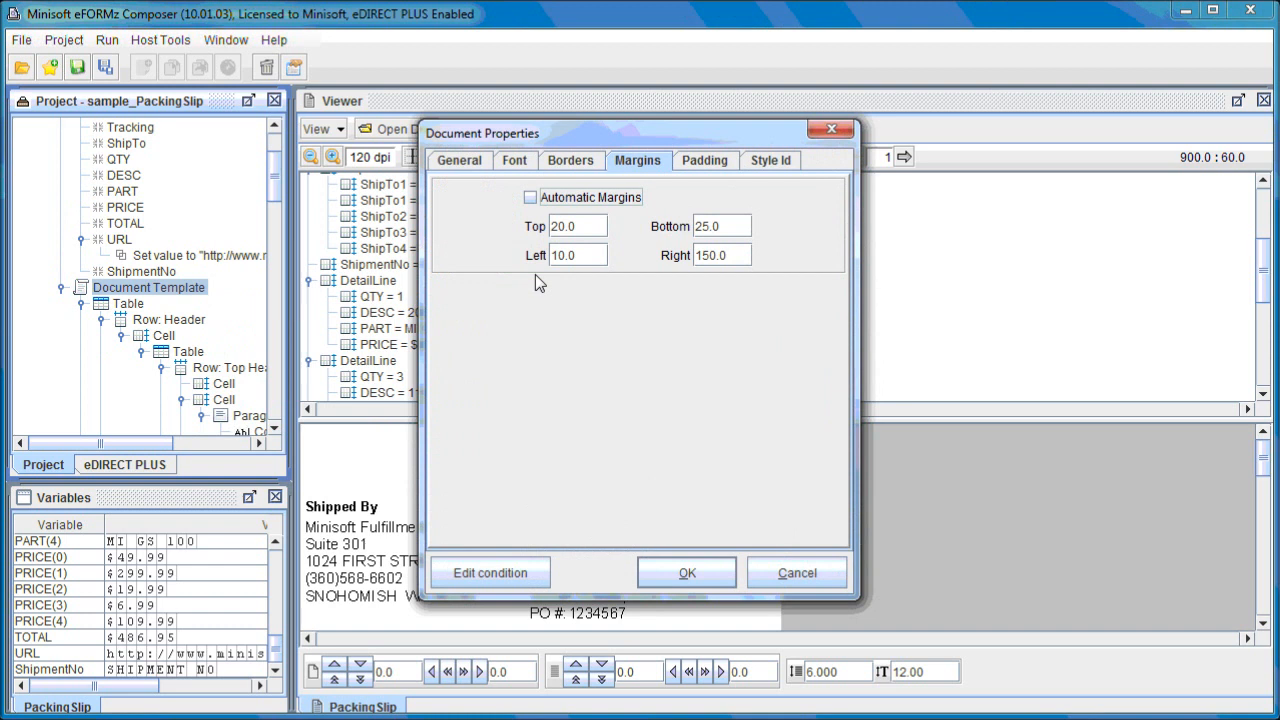
{"action": "left_click", "coordinate": [563, 229]}
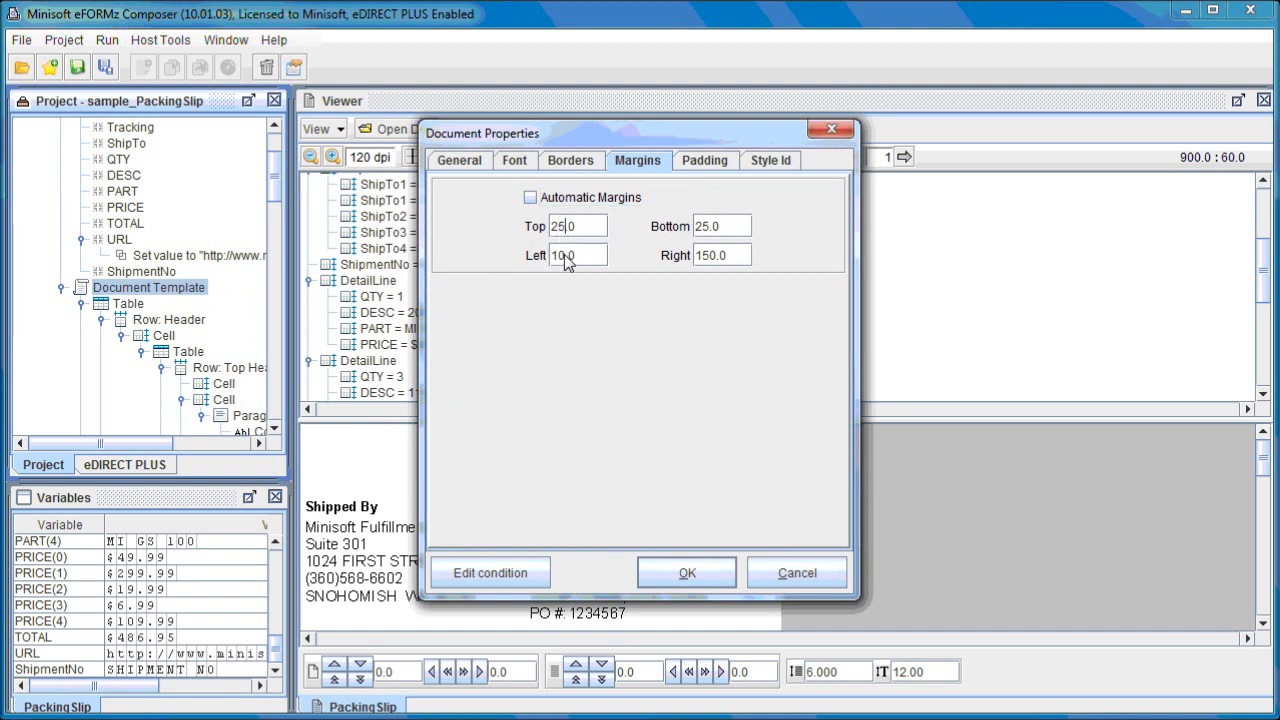
{"action": "left_click", "coordinate": [560, 255]}
{"action": "type", "text": "5"}
{"action": "left_click", "coordinate": [697, 568]}
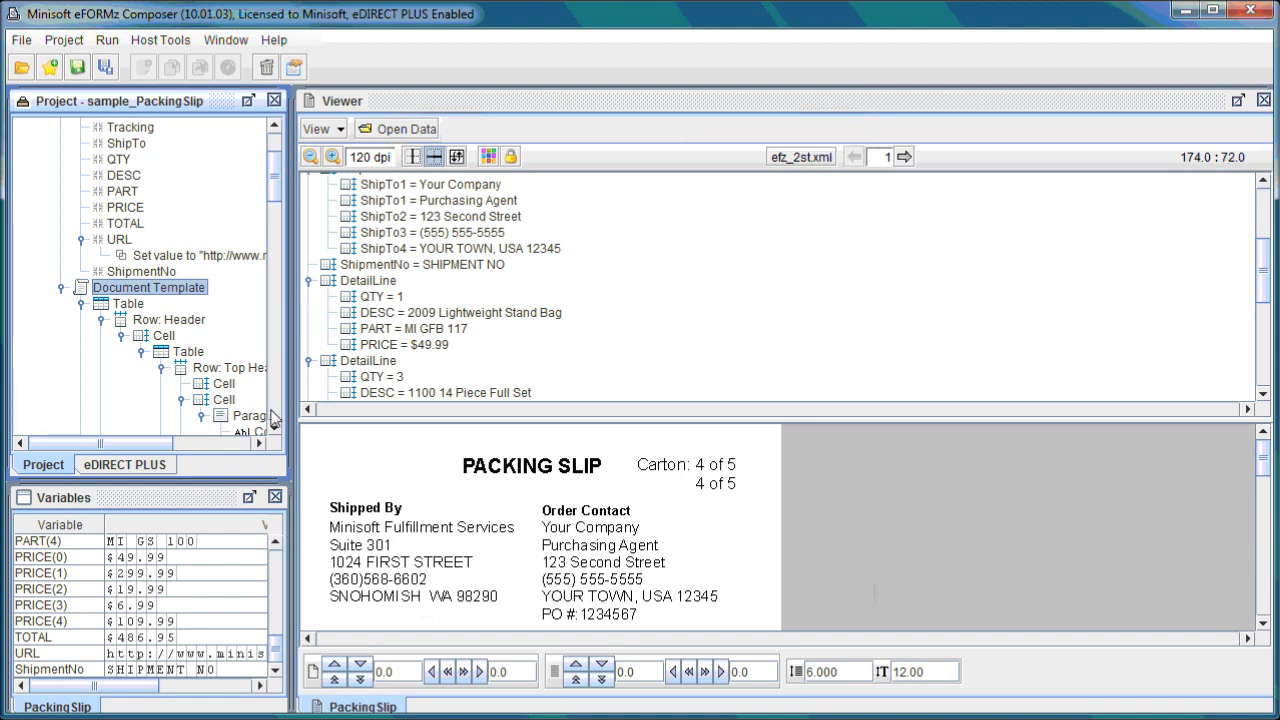
Browse the project tree through the items table rows and the boxes below it.
{"action": "left_click_drag", "start_coordinate": [275, 186], "coordinate": [263, 263]}
{"action": "left_click_drag", "start_coordinate": [156, 445], "coordinate": [236, 432]}
{"action": "left_click_drag", "start_coordinate": [277, 278], "coordinate": [271, 348]}
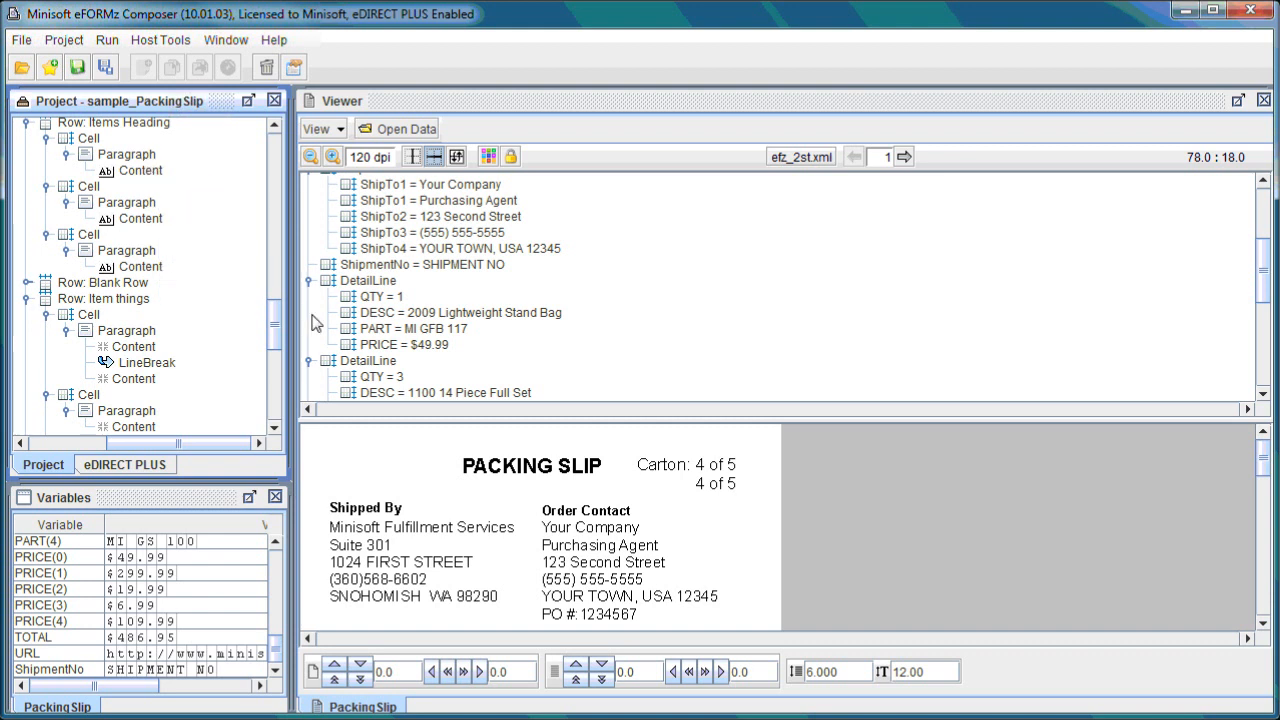
{"action": "left_click_drag", "start_coordinate": [277, 325], "coordinate": [289, 353]}
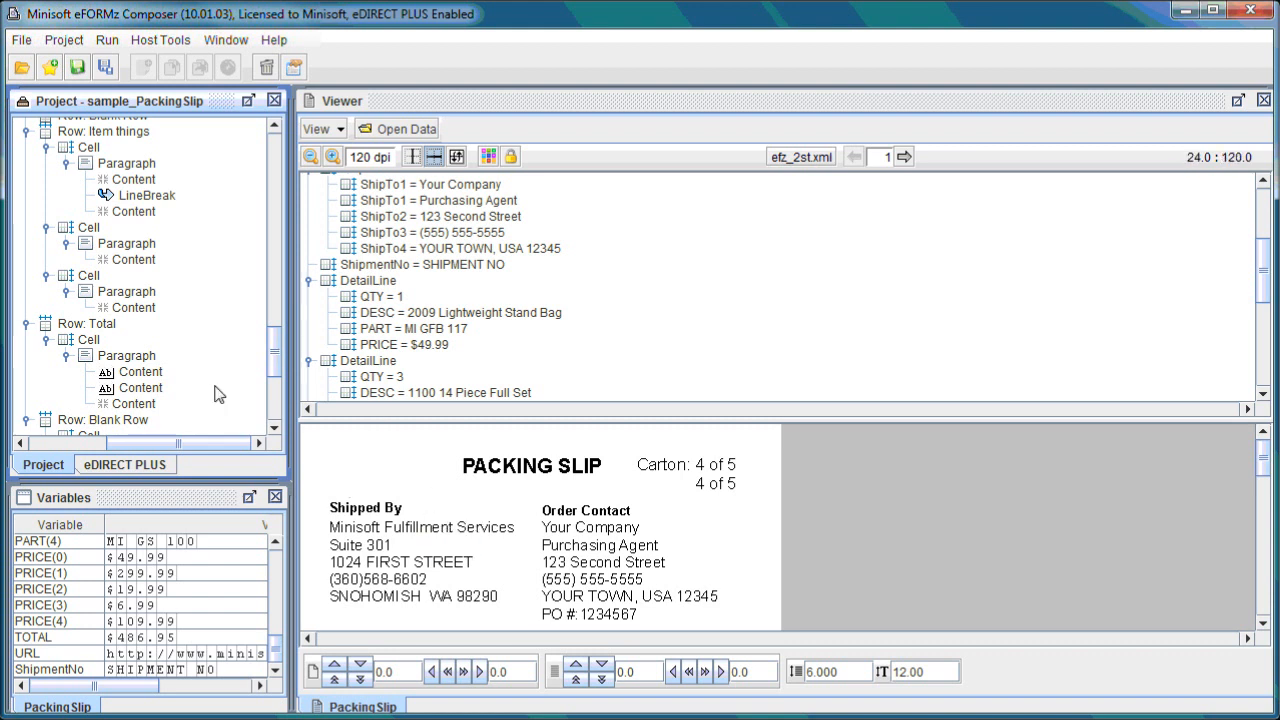
{"action": "scroll", "coordinate": [220, 390], "scroll_direction": "down", "scroll_amount": 5}
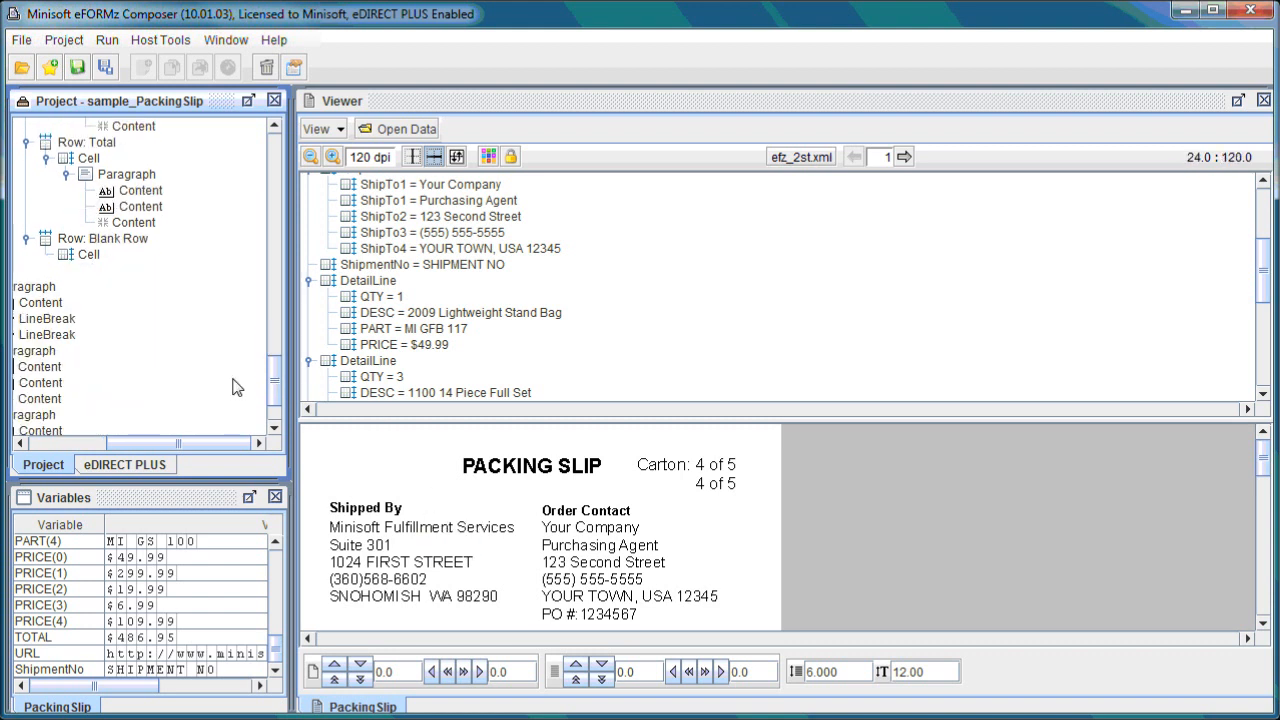
{"action": "scroll", "coordinate": [230, 385], "scroll_direction": "up", "scroll_amount": 1}
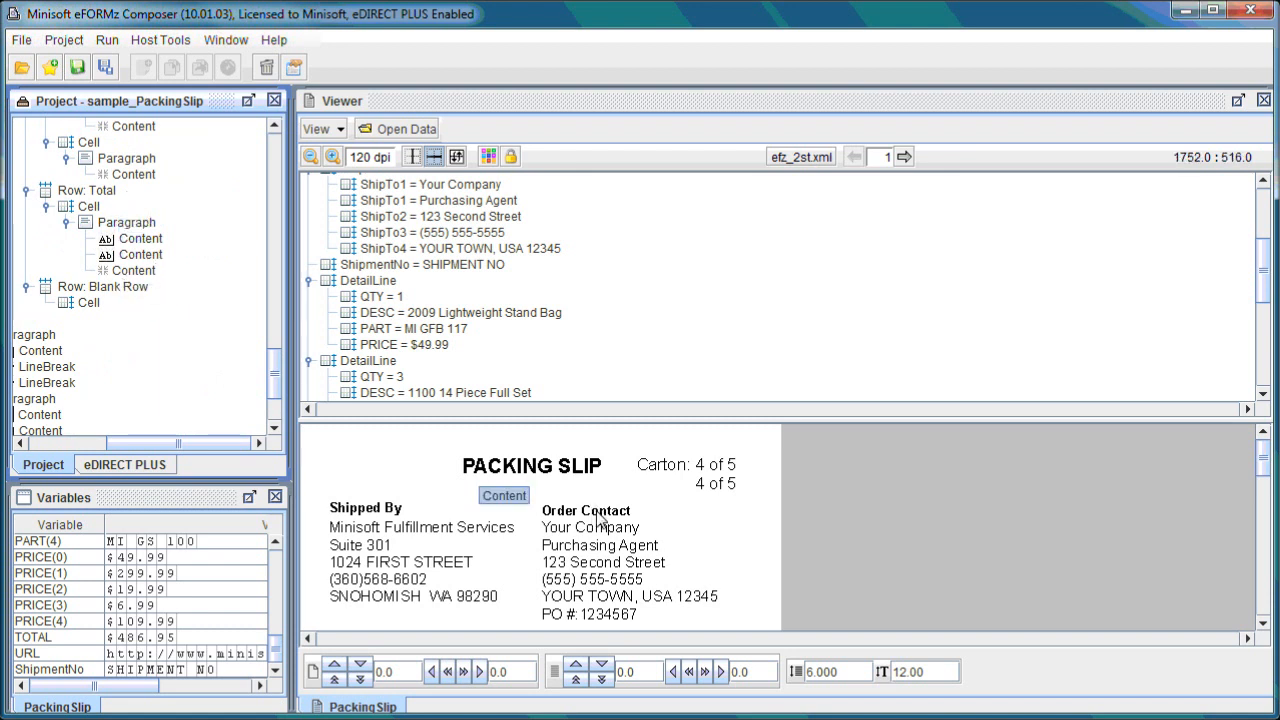
{"action": "scroll", "coordinate": [607, 513], "scroll_direction": "down", "scroll_amount": 1}
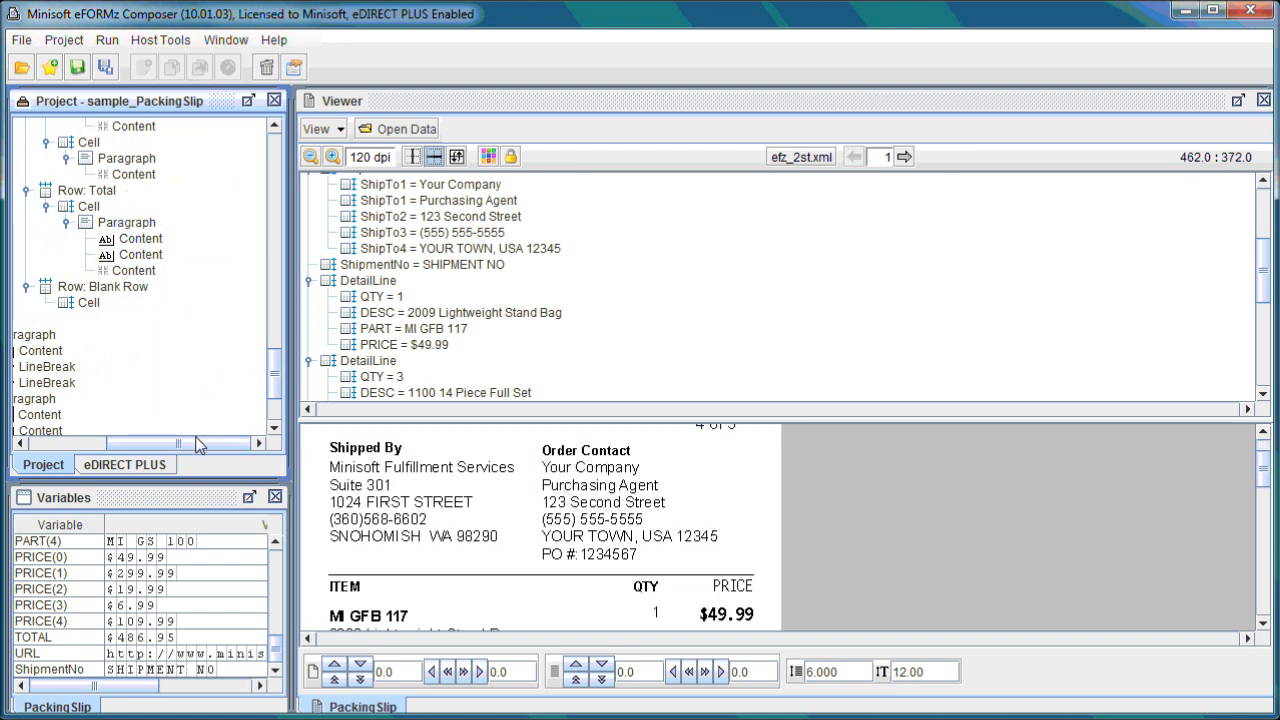
{"action": "left_click_drag", "start_coordinate": [172, 444], "coordinate": [126, 448]}
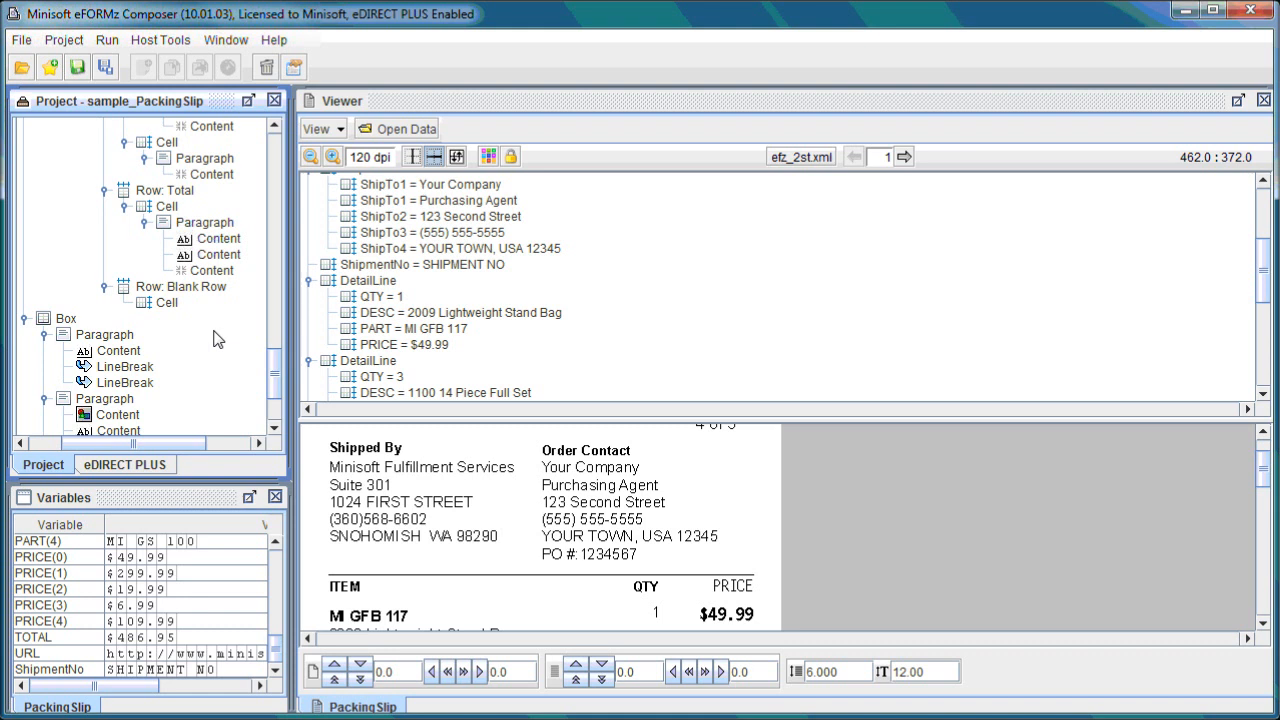
{"action": "left_click_drag", "start_coordinate": [277, 377], "coordinate": [280, 346]}
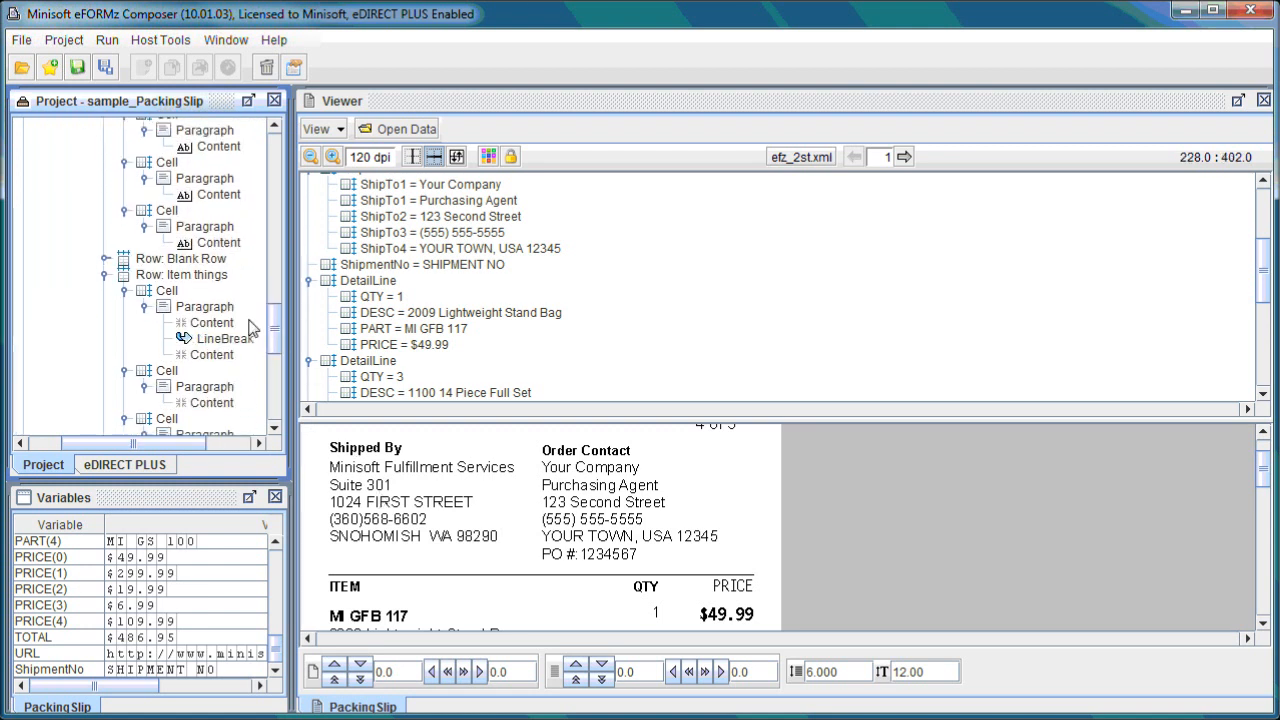
Open the Item things row's general properties to review its repeat-of-variable setting, then cancel.
{"action": "left_click", "coordinate": [214, 279]}
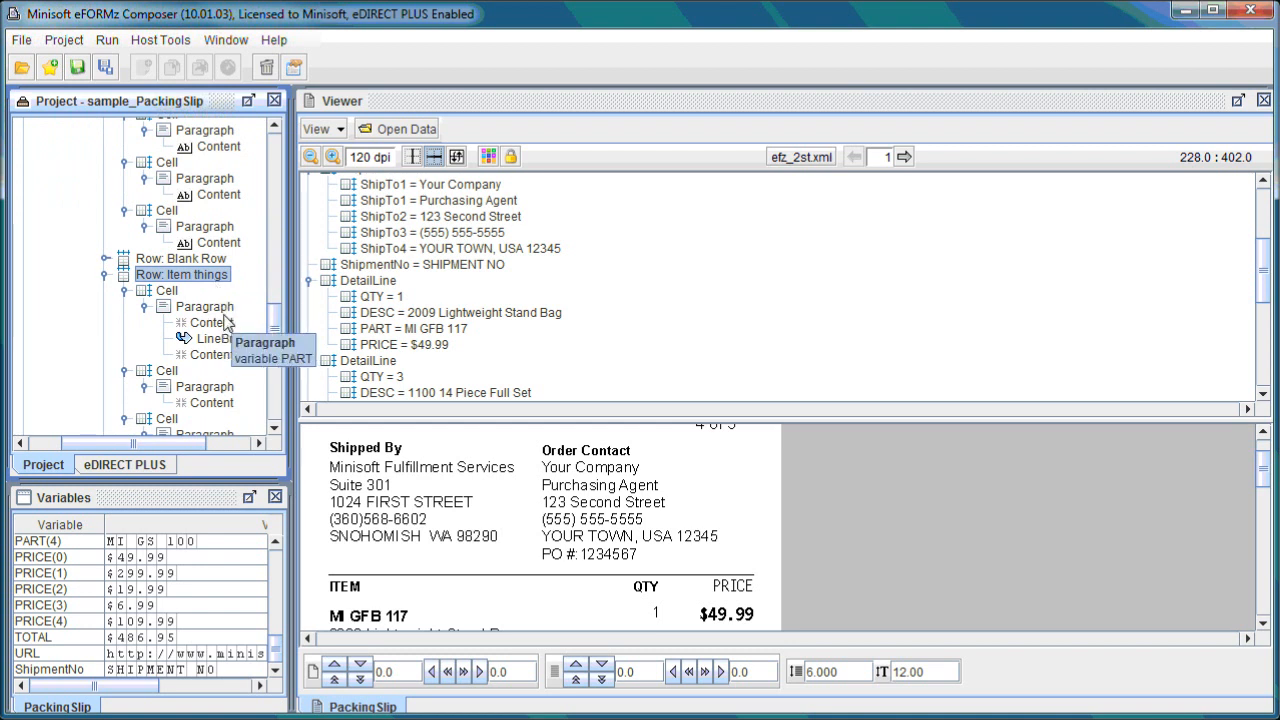
{"action": "right_click", "coordinate": [191, 280]}
{"action": "mouse_move", "coordinate": [271, 292]}
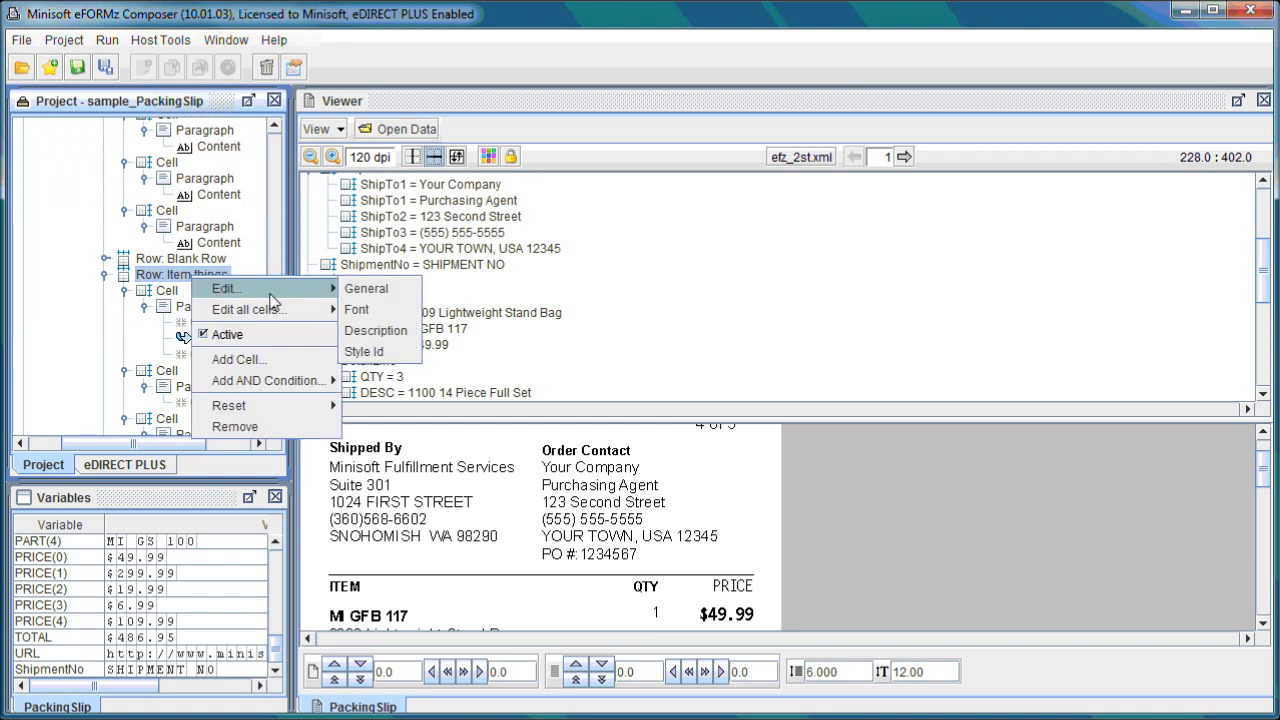
{"action": "left_click", "coordinate": [355, 289]}
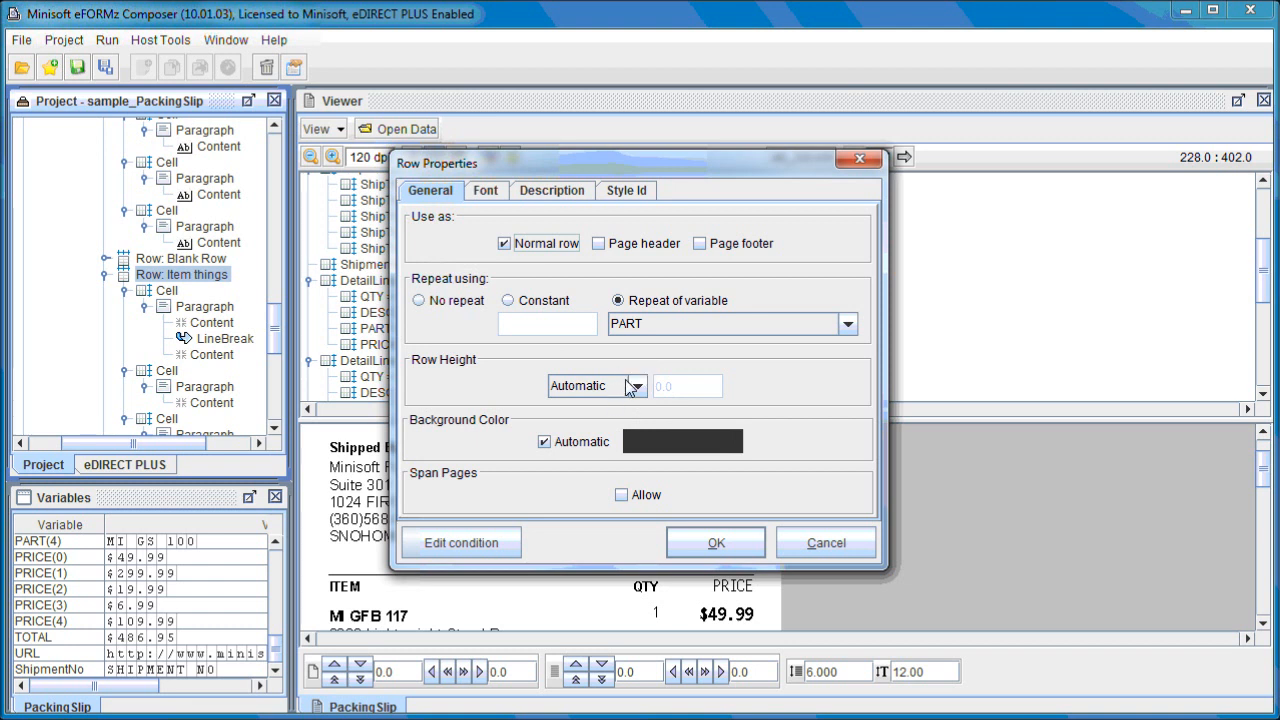
{"action": "left_click", "coordinate": [700, 317]}
{"action": "left_click", "coordinate": [674, 341]}
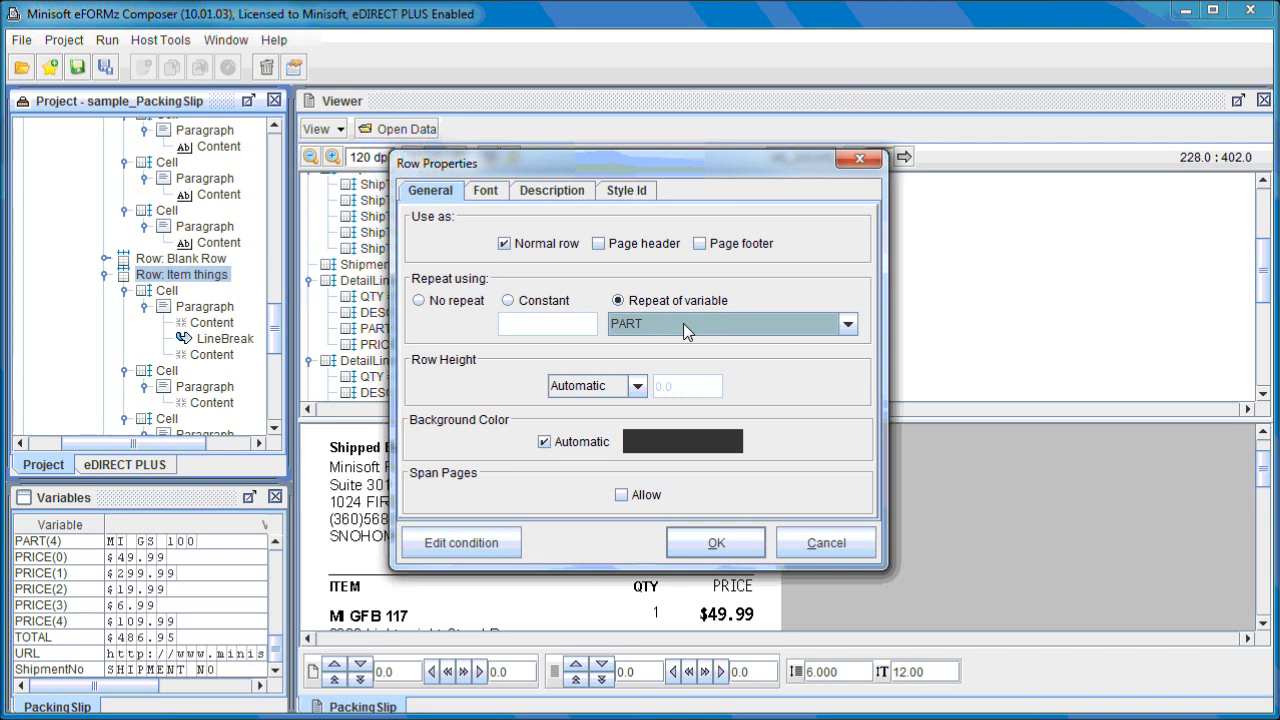
{"action": "left_click", "coordinate": [826, 543]}
Open the properties of the second content segment in the Item things paragraph and close them.
{"action": "scroll", "coordinate": [737, 556], "scroll_direction": "down", "scroll_amount": 3}
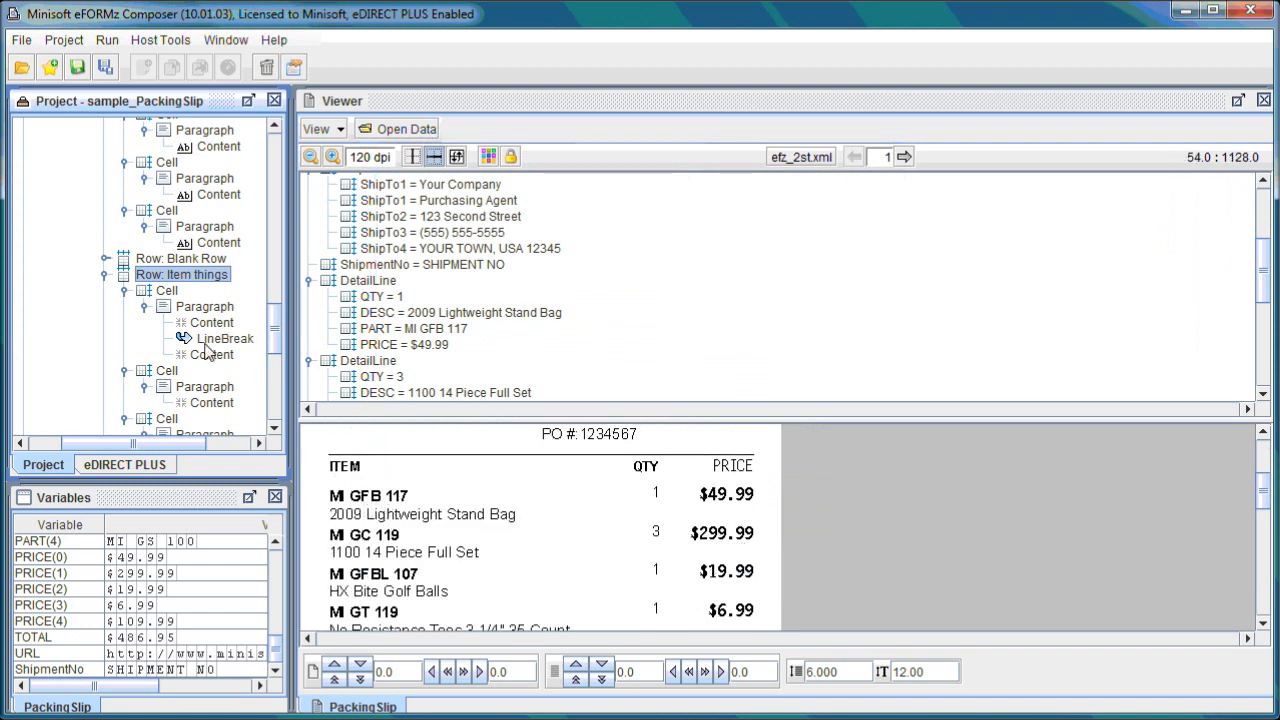
{"action": "mouse_move", "coordinate": [221, 324]}
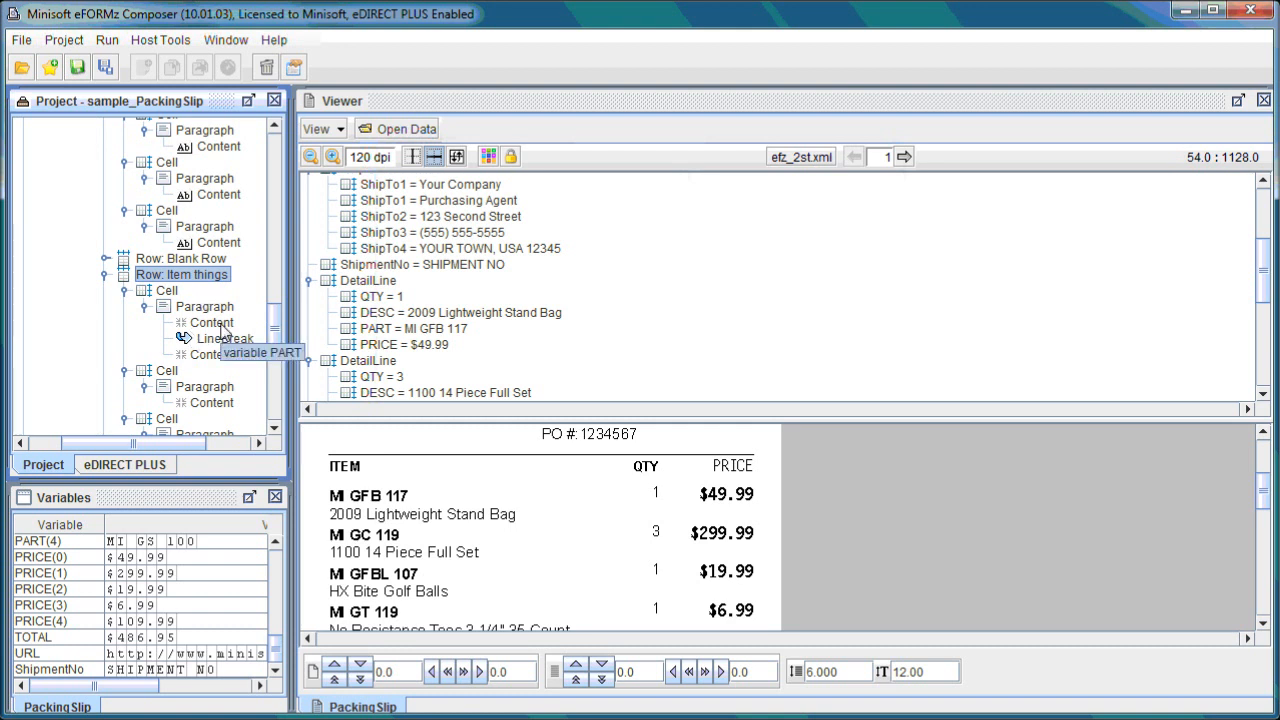
{"action": "right_click", "coordinate": [221, 325]}
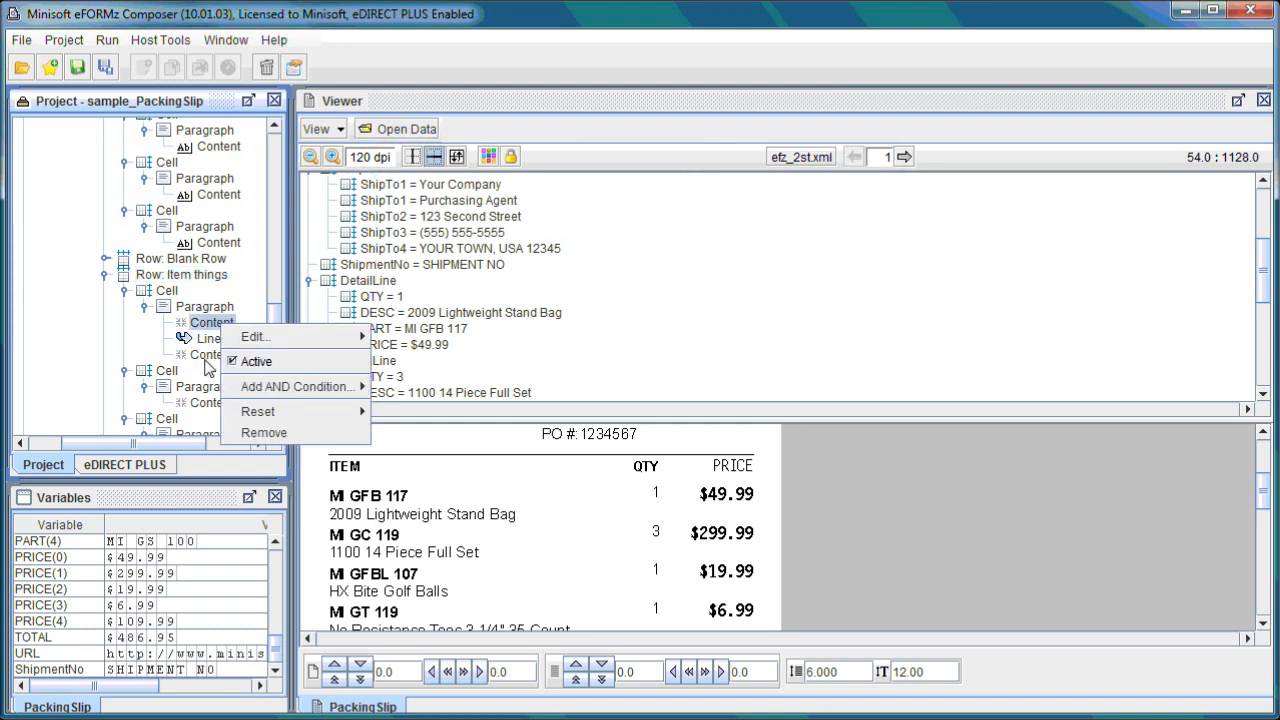
{"action": "left_click", "coordinate": [212, 358]}
{"action": "right_click", "coordinate": [212, 360]}
{"action": "mouse_move", "coordinate": [243, 370]}
{"action": "left_click", "coordinate": [378, 368]}
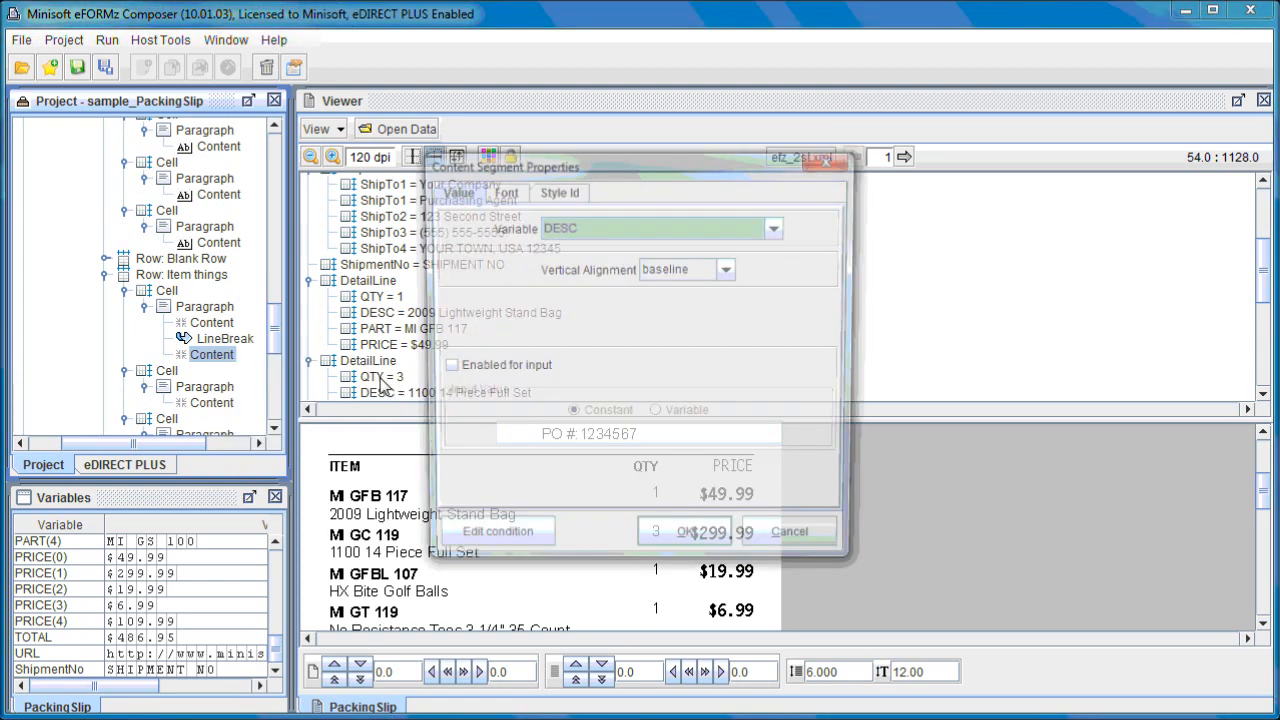
{"action": "left_click", "coordinate": [831, 159]}
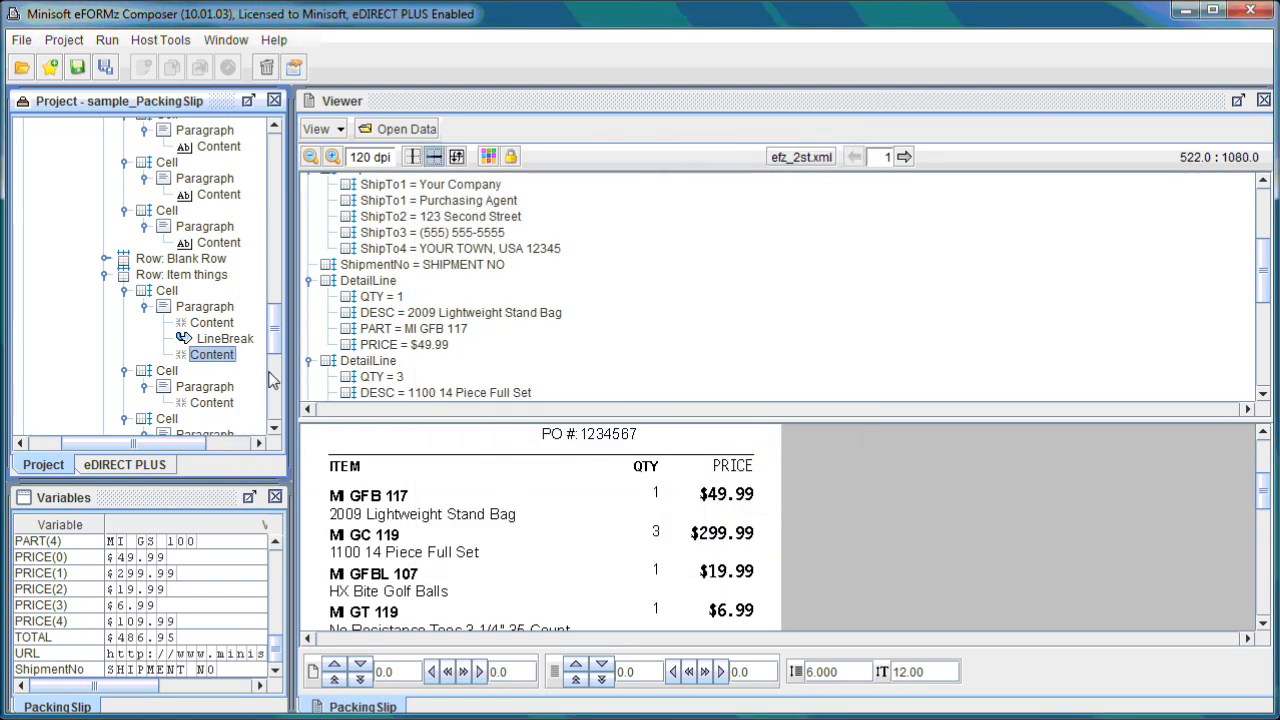
Scroll through the project tree to the Box components below the item table and preview the items list.
{"action": "scroll", "coordinate": [205, 340], "scroll_direction": "down", "scroll_amount": 1}
{"action": "scroll", "coordinate": [210, 338], "scroll_direction": "down", "scroll_amount": 1}
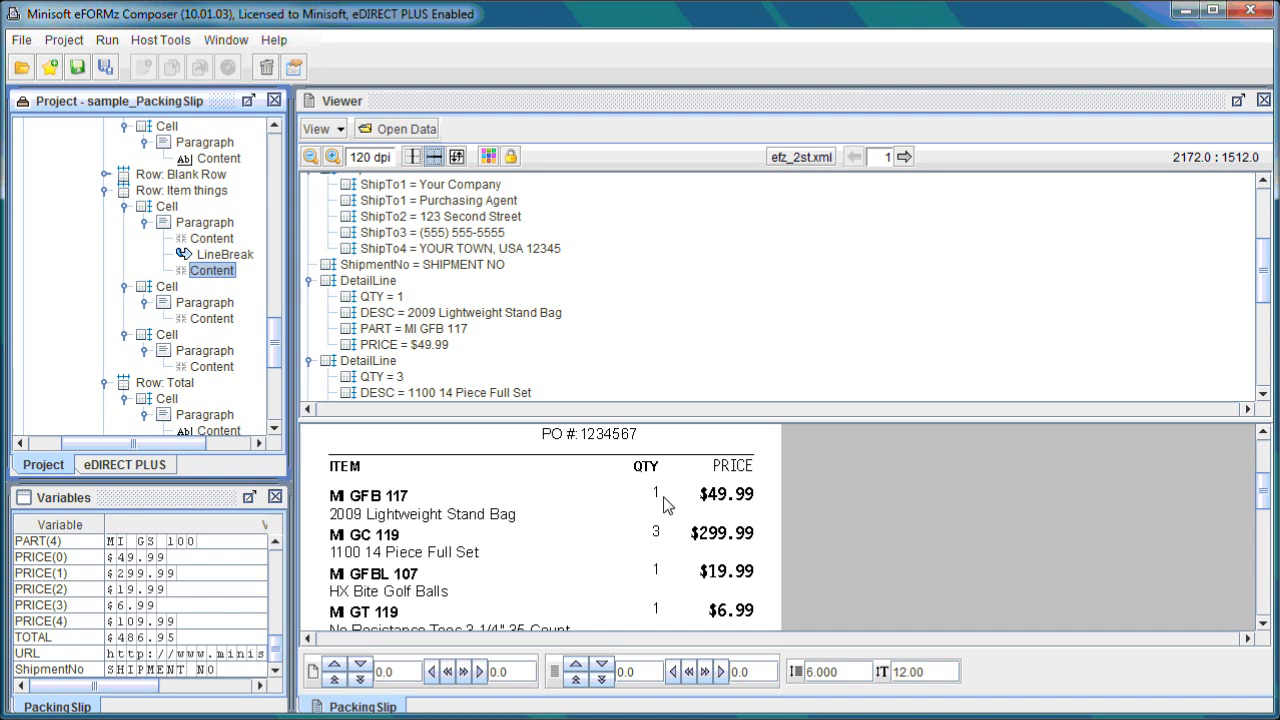
{"action": "scroll", "coordinate": [263, 358], "scroll_direction": "down", "scroll_amount": 8}
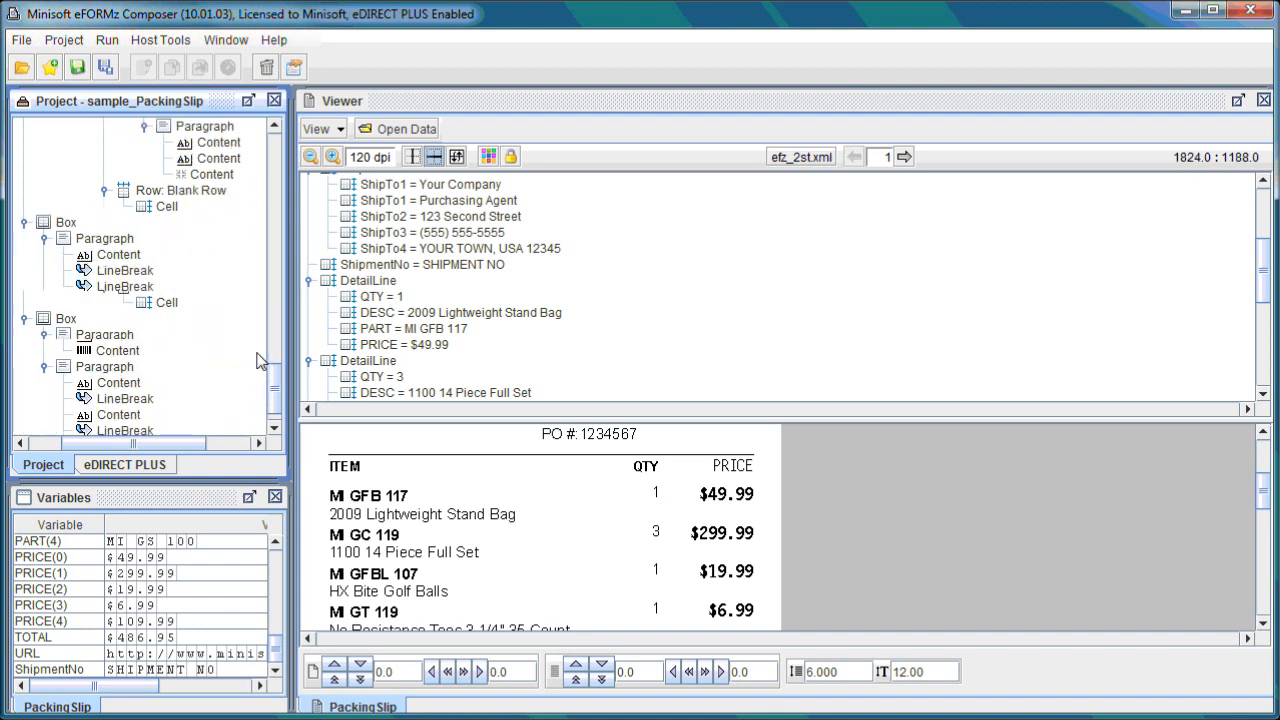
{"action": "scroll", "coordinate": [220, 322], "scroll_direction": "down", "scroll_amount": 1}
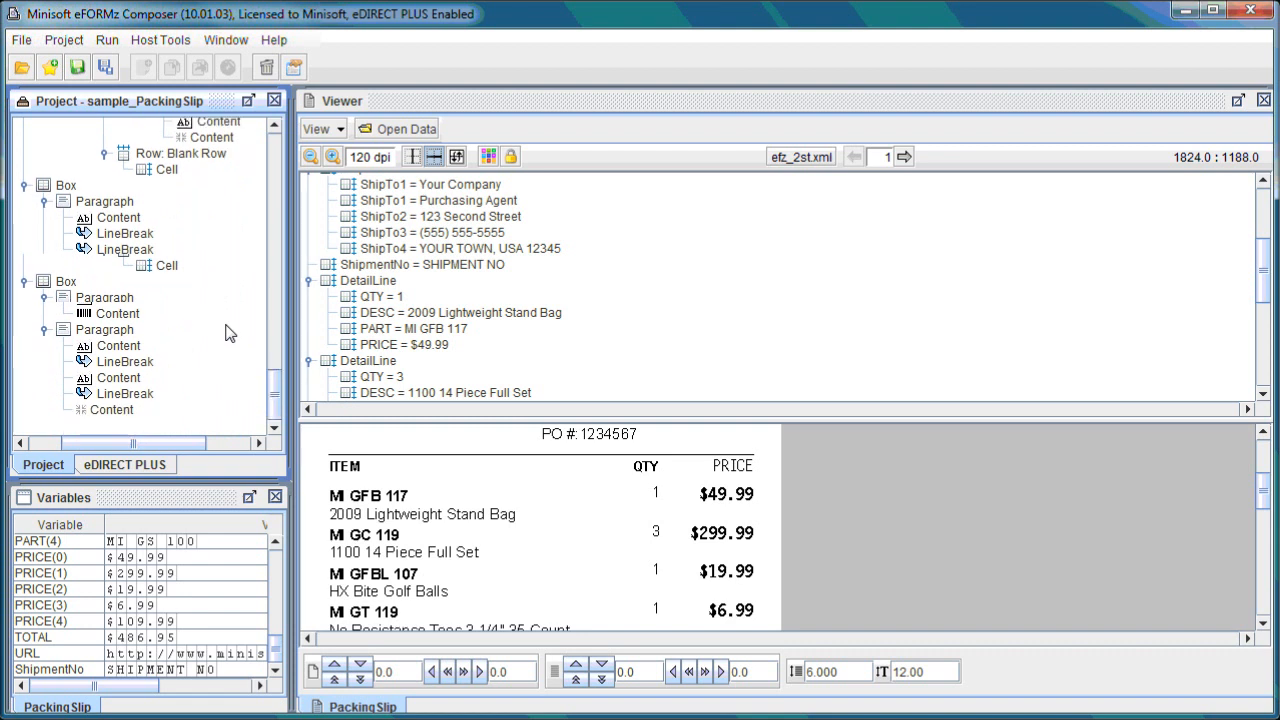
{"action": "scroll", "coordinate": [228, 333], "scroll_direction": "up", "scroll_amount": 3}
{"action": "left_click", "coordinate": [66, 270]}
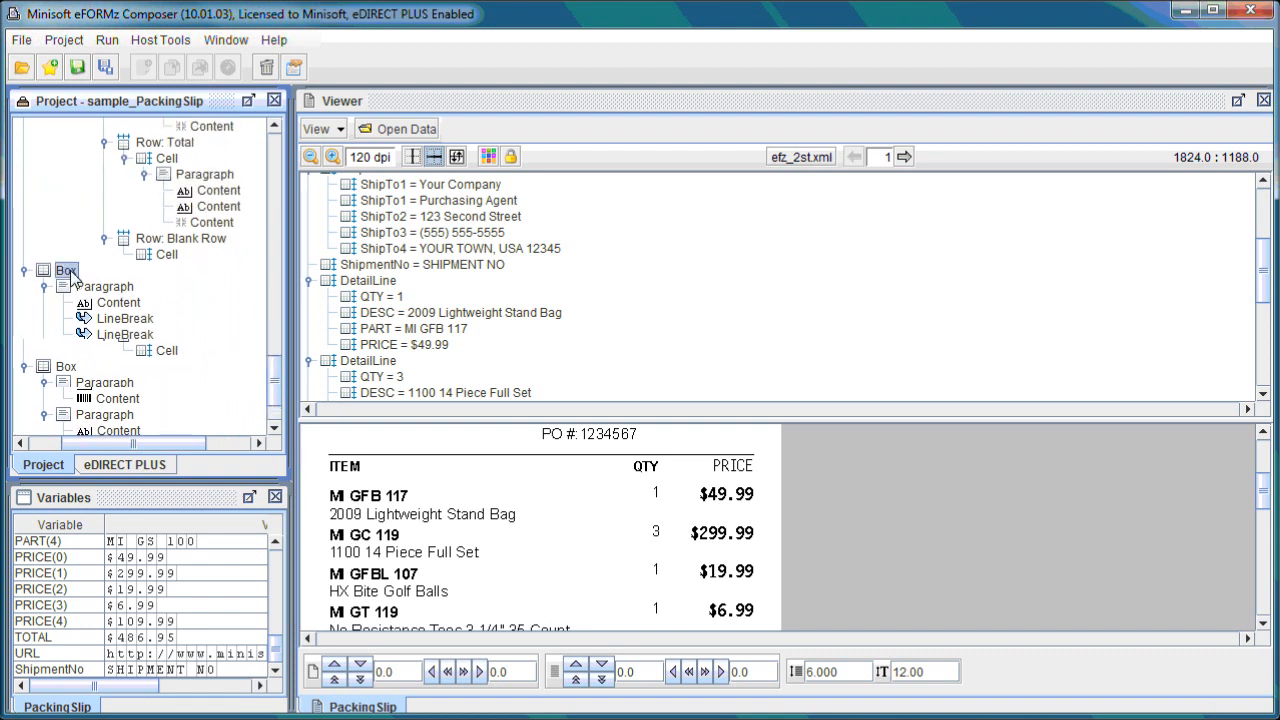
{"action": "right_click", "coordinate": [68, 271]}
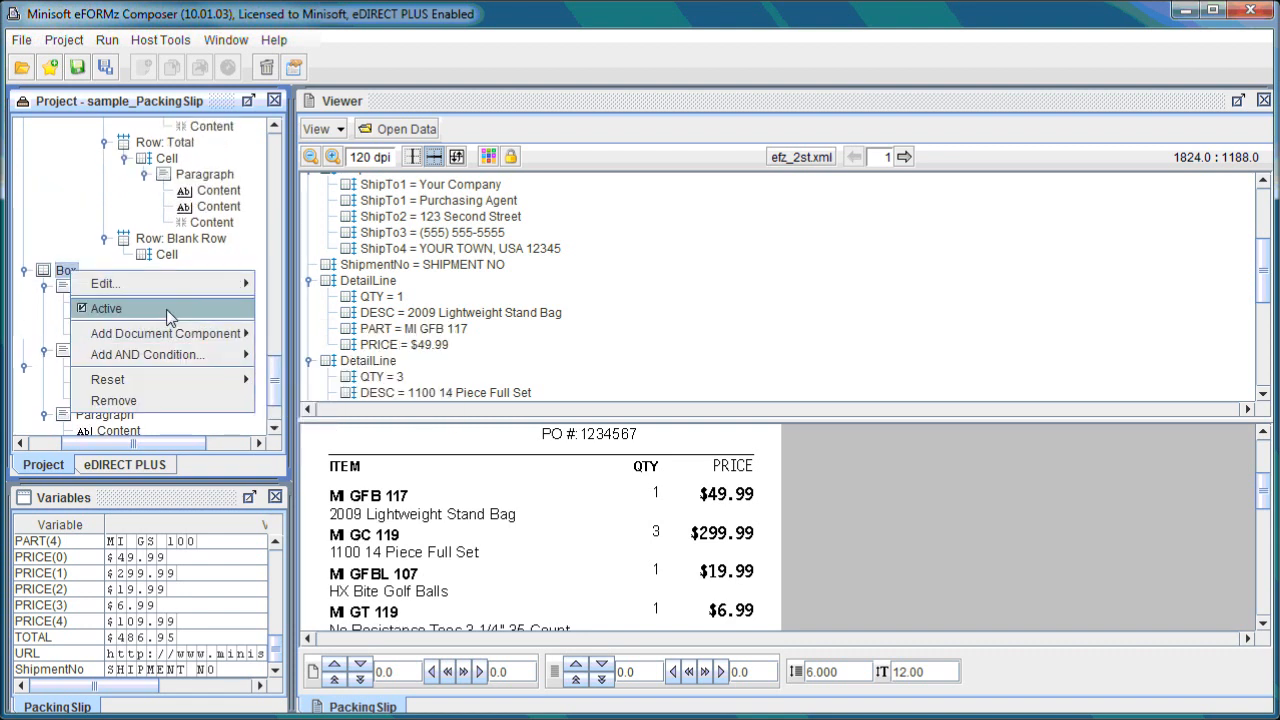
{"action": "mouse_move", "coordinate": [150, 283]}
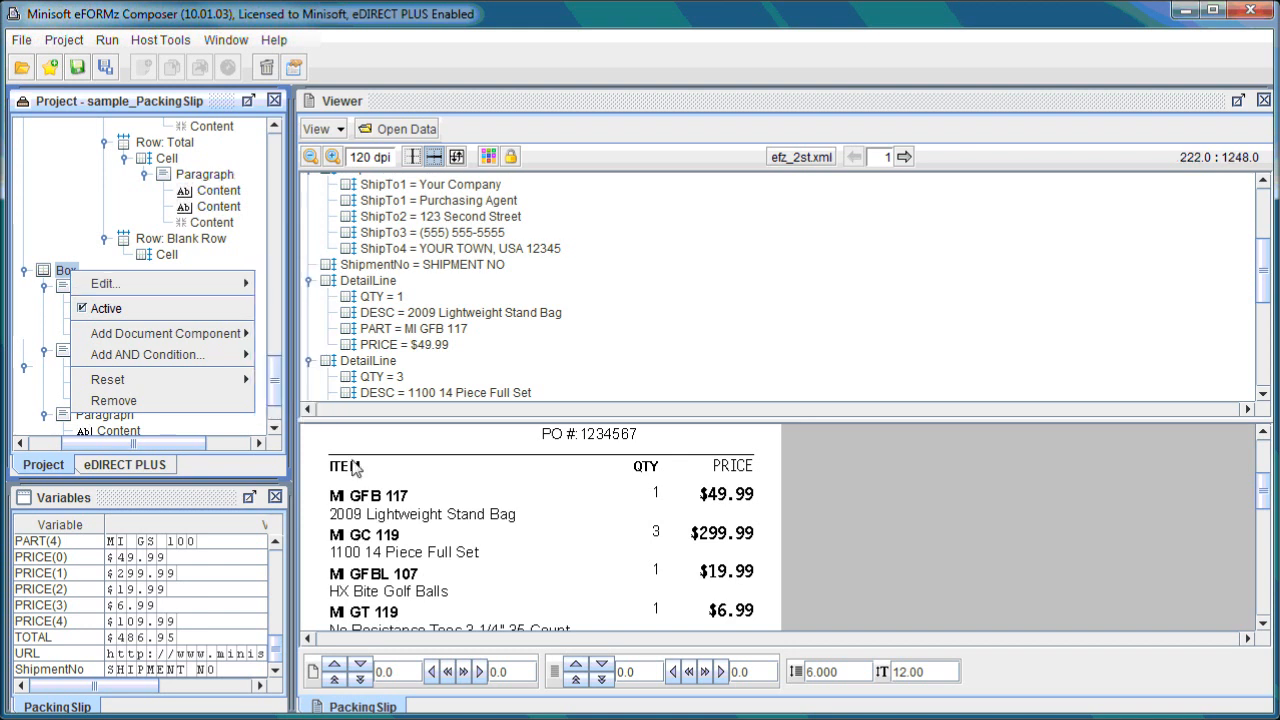
{"action": "left_click", "coordinate": [383, 471]}
{"action": "scroll", "coordinate": [421, 520], "scroll_direction": "down", "scroll_amount": 1}
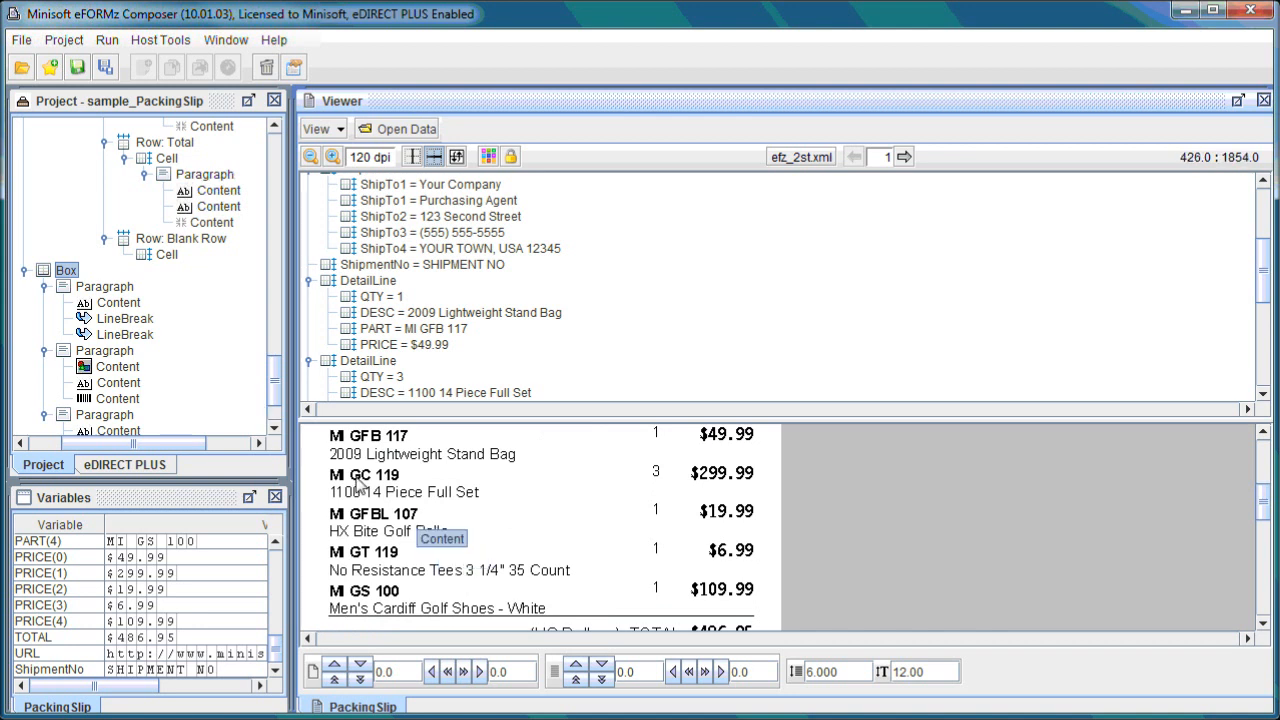
Open the first Box's properties to review its absolute positioning, then close the dialog.
{"action": "right_click", "coordinate": [75, 280]}
{"action": "mouse_move", "coordinate": [200, 284]}
{"action": "left_click", "coordinate": [268, 290]}
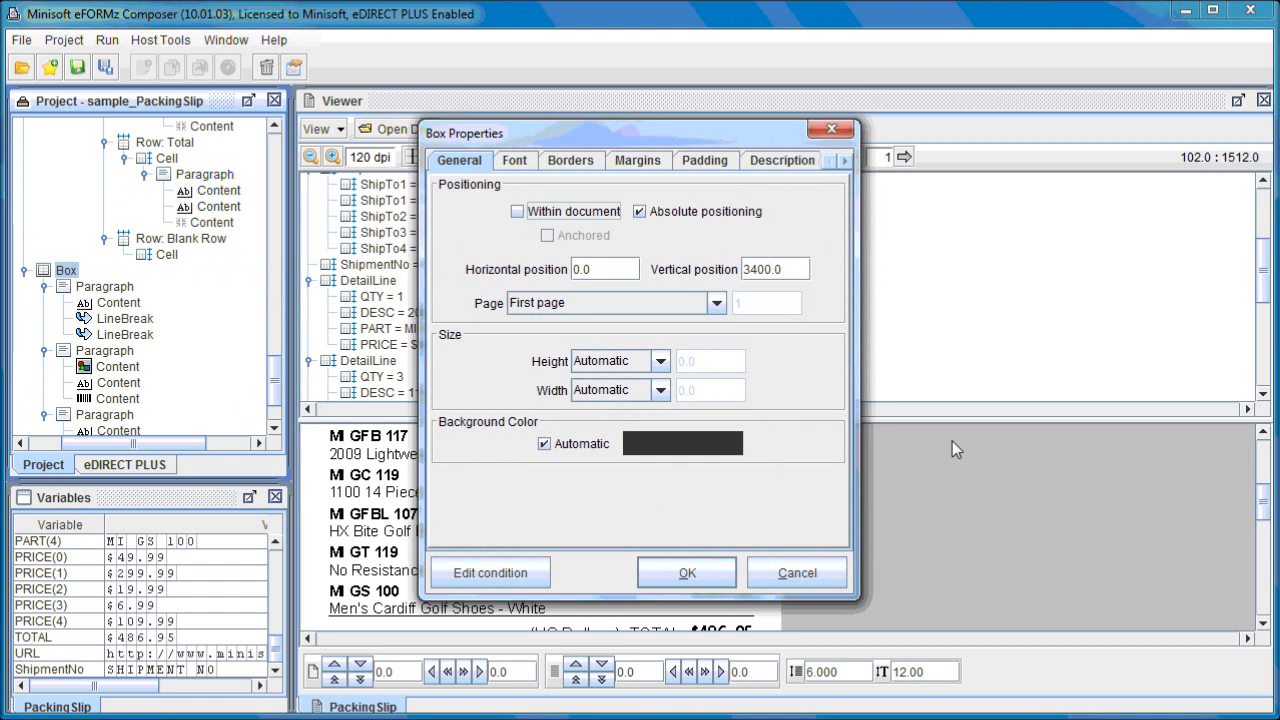
{"action": "left_click", "coordinate": [772, 269]}
{"action": "left_click", "coordinate": [703, 572]}
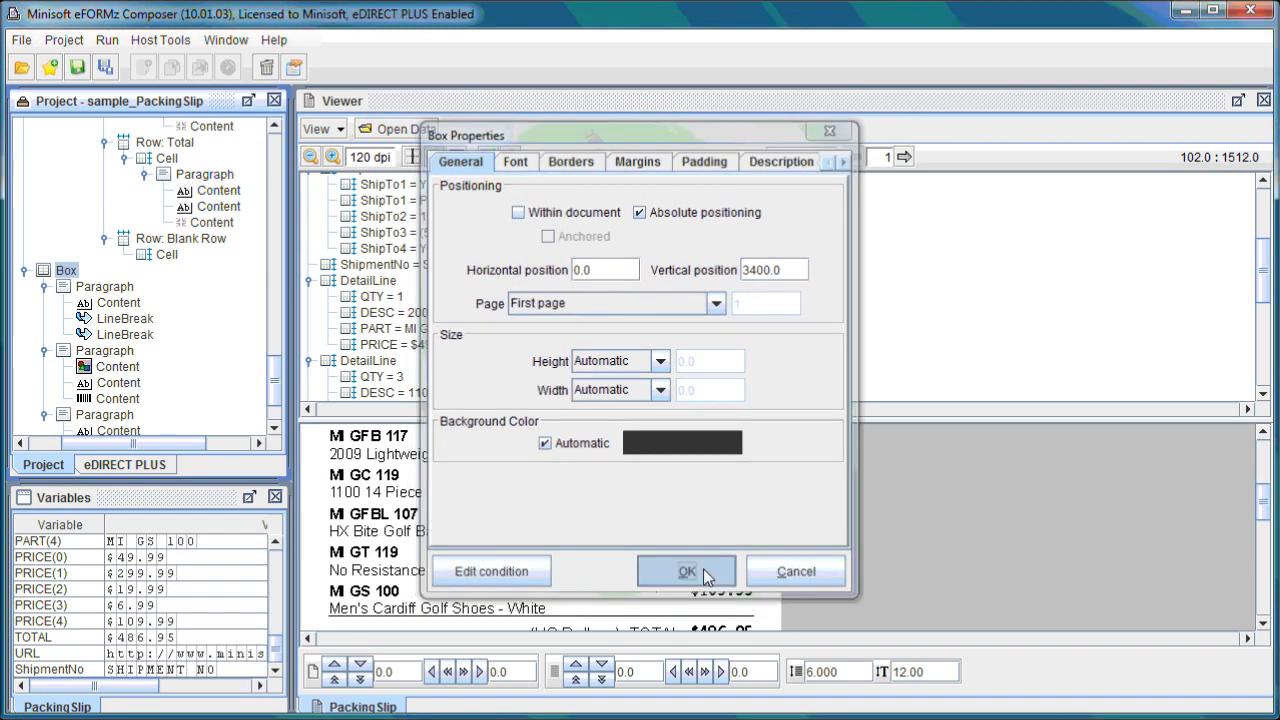
Examine the footer Box in the preview and tree, opening its add-component options without choosing one.
{"action": "scroll", "coordinate": [711, 560], "scroll_direction": "down", "scroll_amount": 10}
{"action": "scroll", "coordinate": [713, 560], "scroll_direction": "up", "scroll_amount": 6}
{"action": "scroll", "coordinate": [713, 560], "scroll_direction": "down", "scroll_amount": 2}
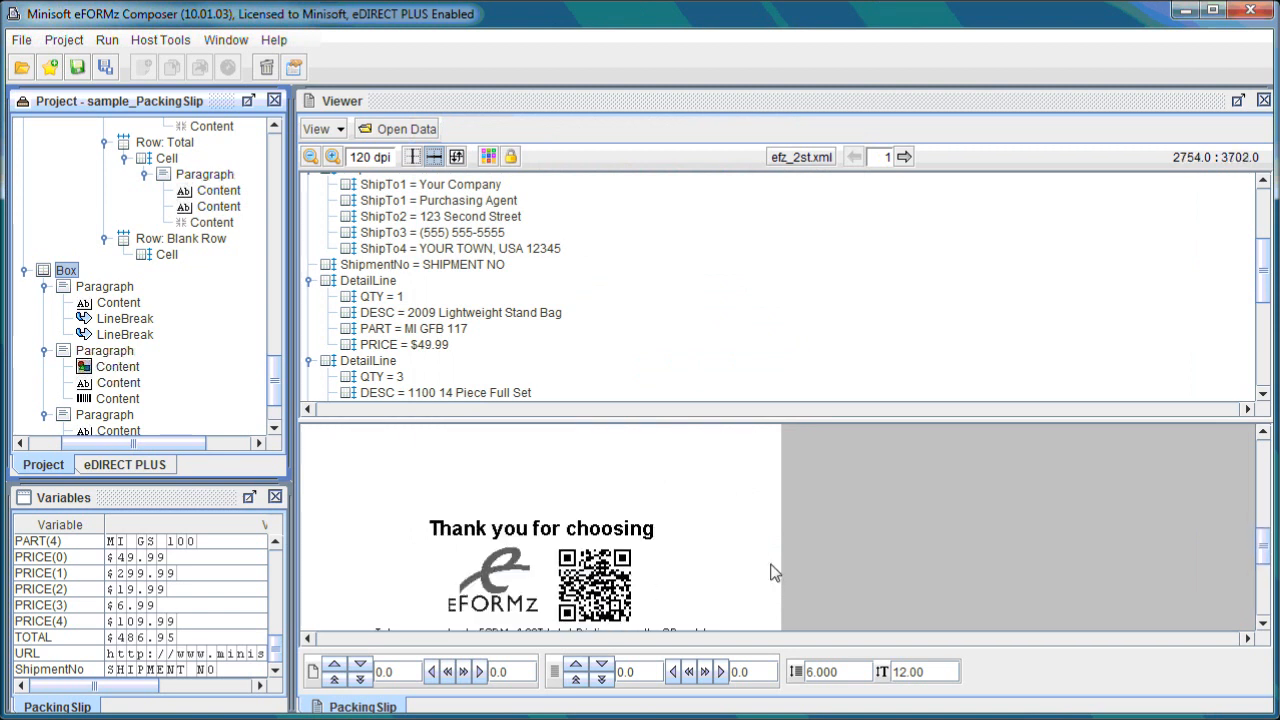
{"action": "left_click", "coordinate": [1263, 624]}
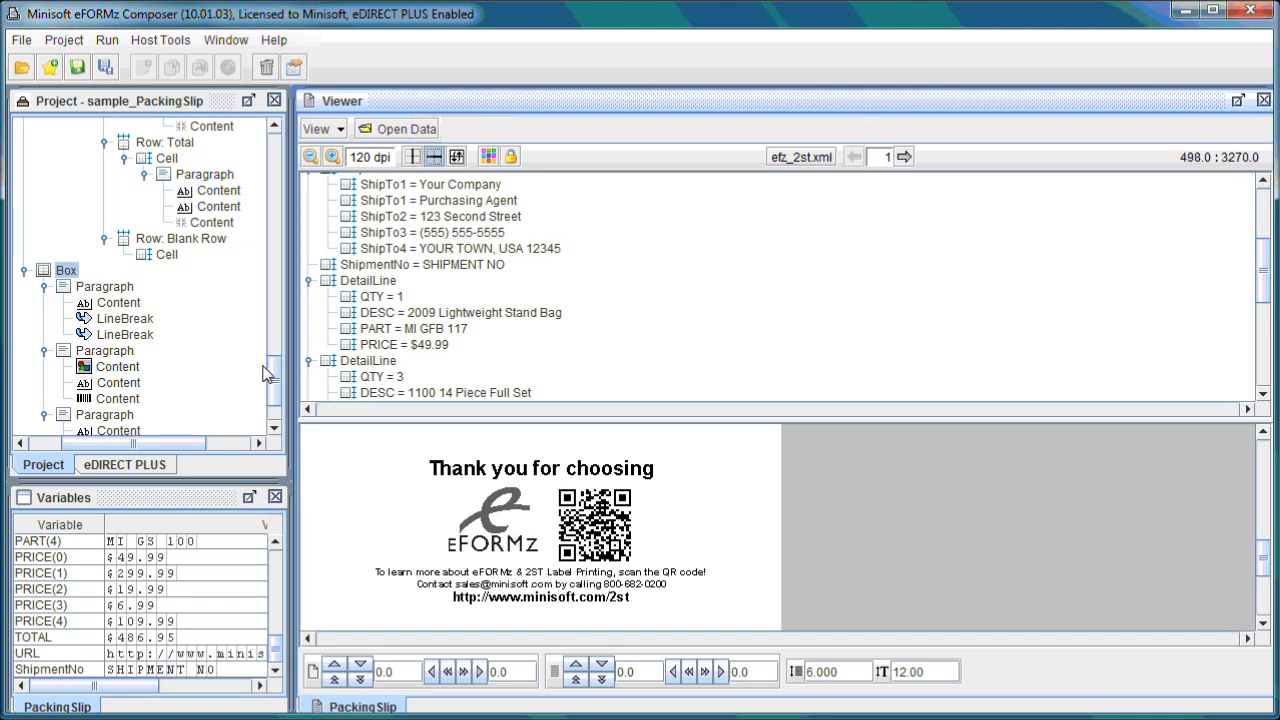
{"action": "left_click_drag", "start_coordinate": [281, 382], "coordinate": [278, 400]}
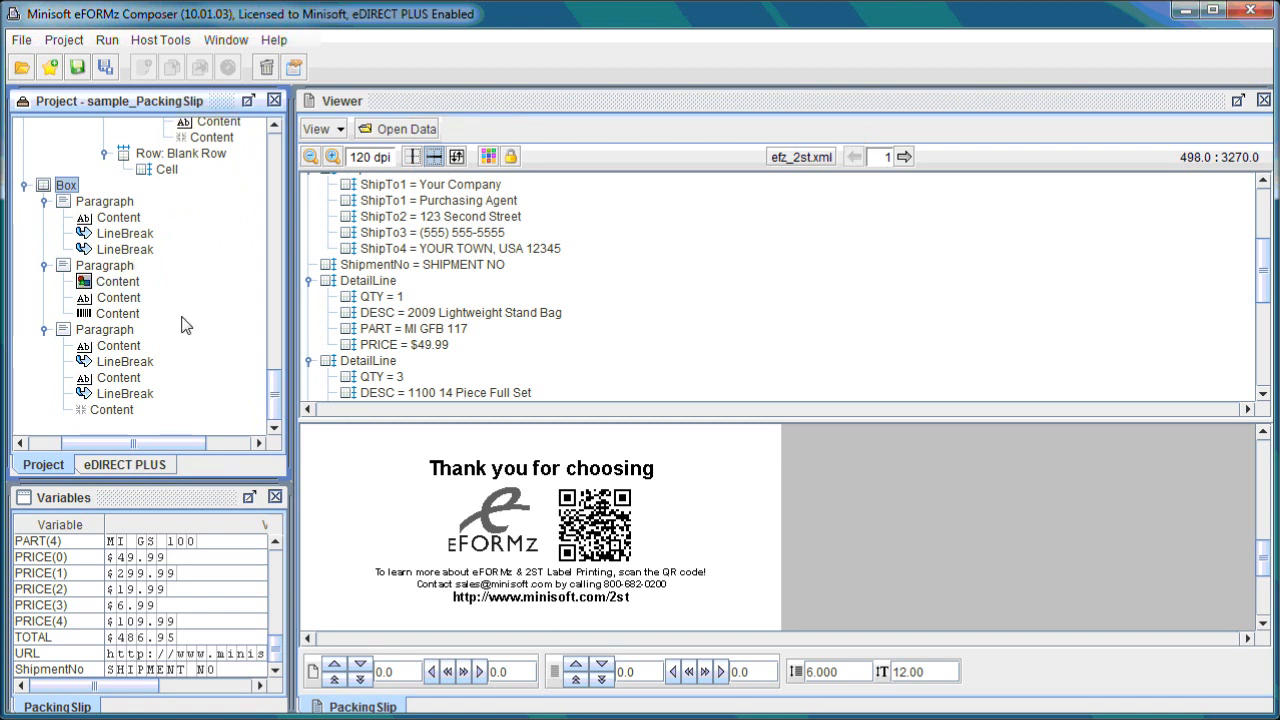
{"action": "right_click", "coordinate": [70, 192]}
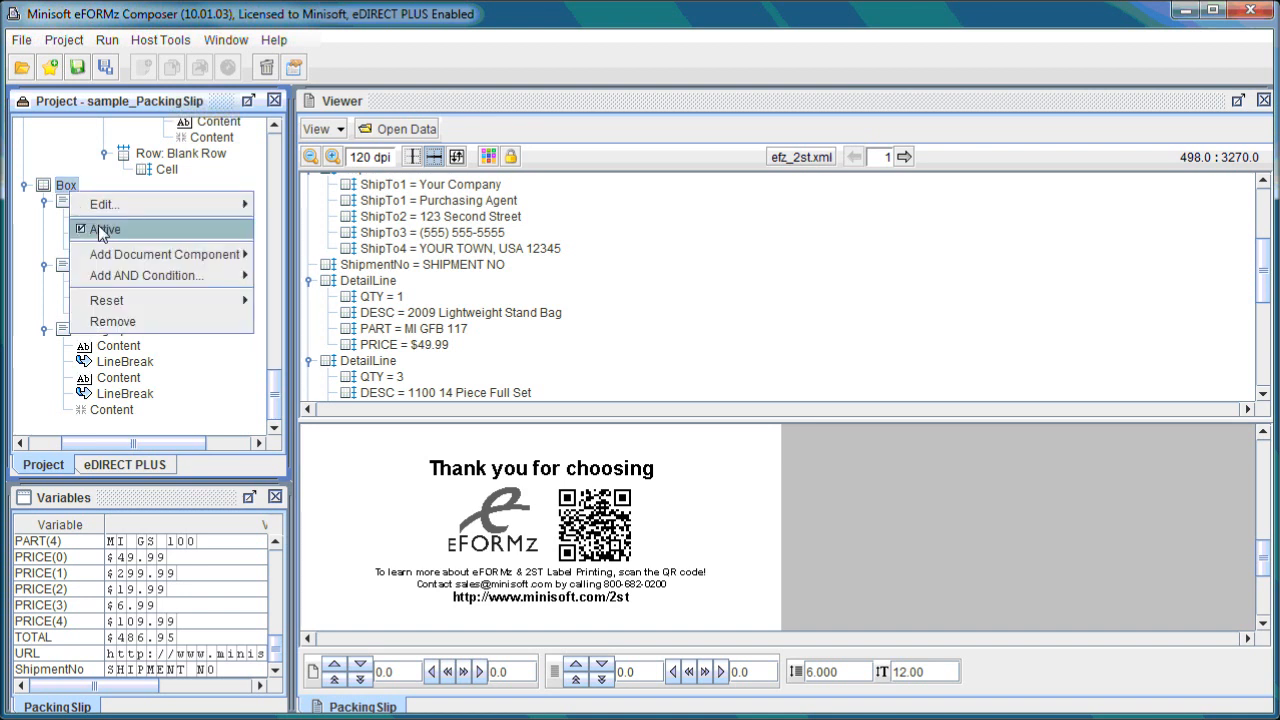
{"action": "mouse_move", "coordinate": [128, 246]}
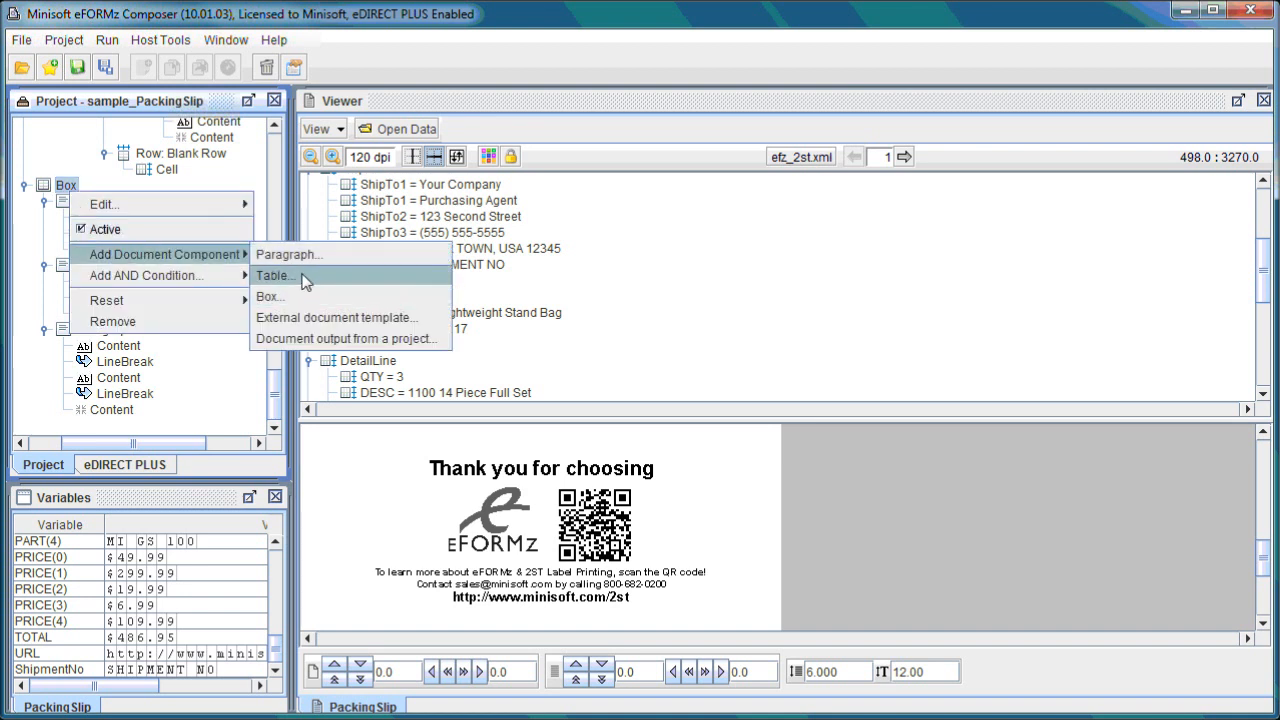
{"action": "left_click", "coordinate": [195, 368]}
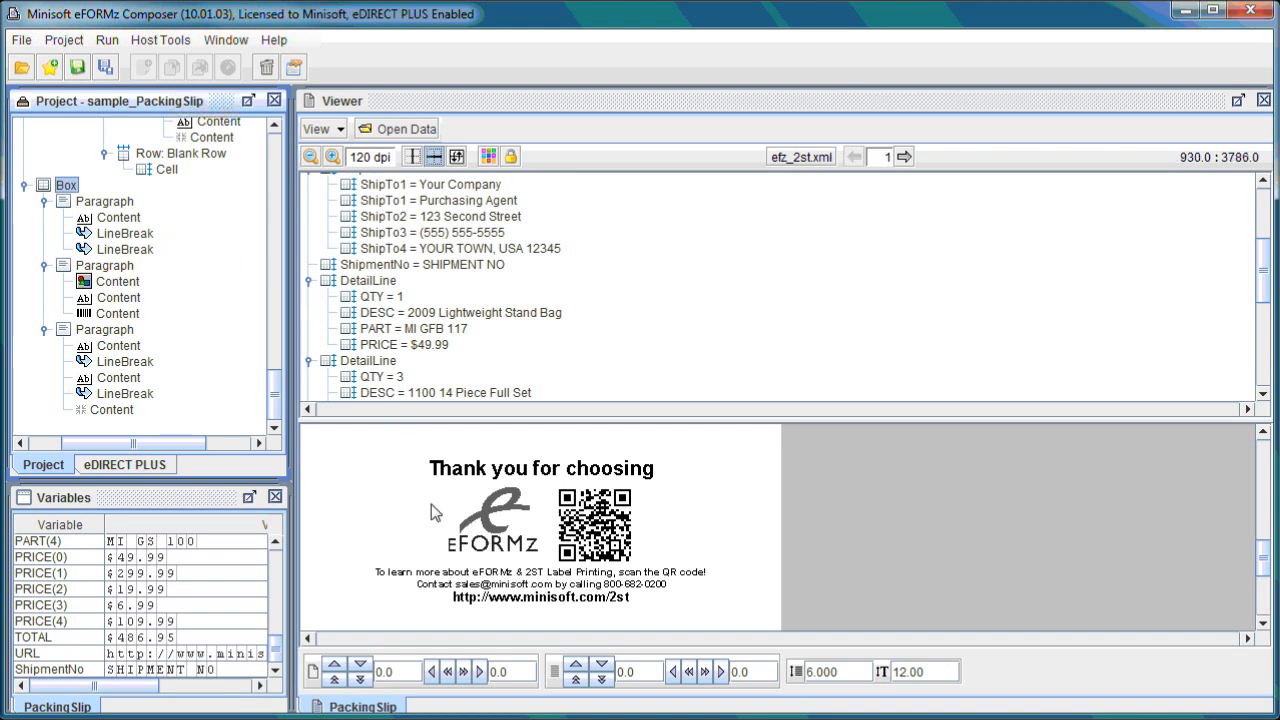
Add the project image Logo_monochrome.jpg to the footer Box's second paragraph.
{"action": "right_click", "coordinate": [131, 266]}
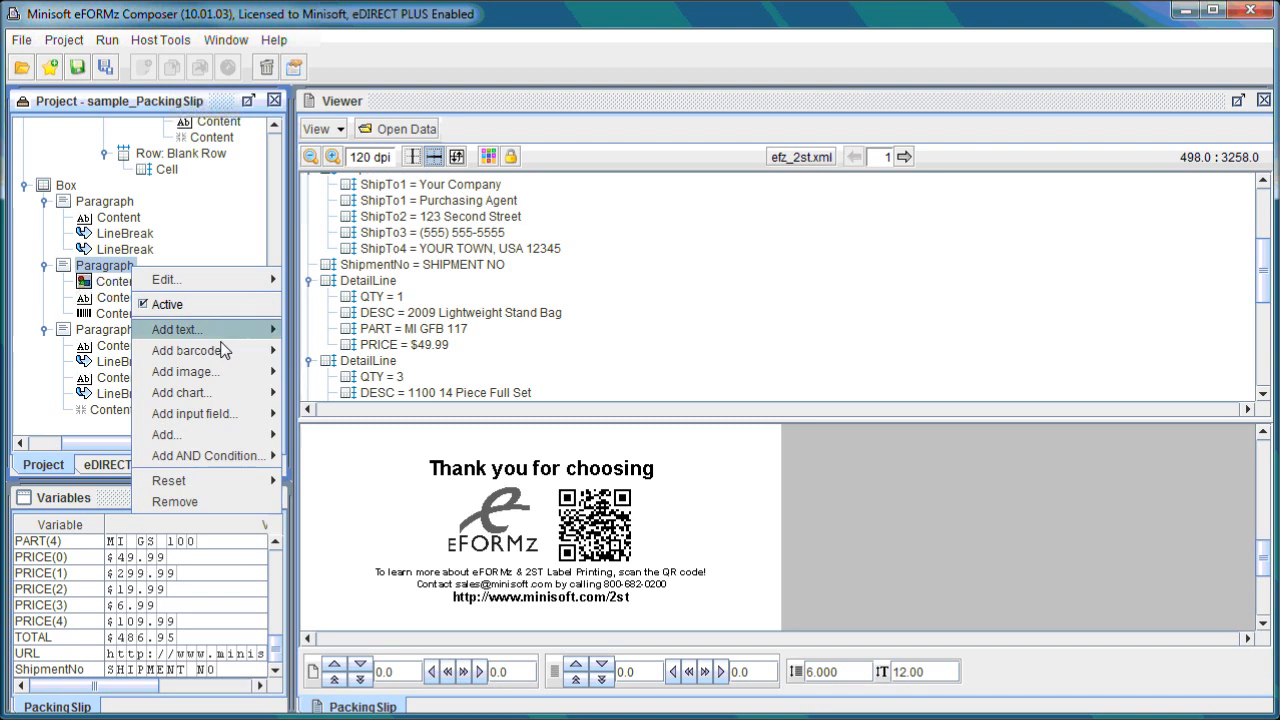
{"action": "mouse_move", "coordinate": [200, 371]}
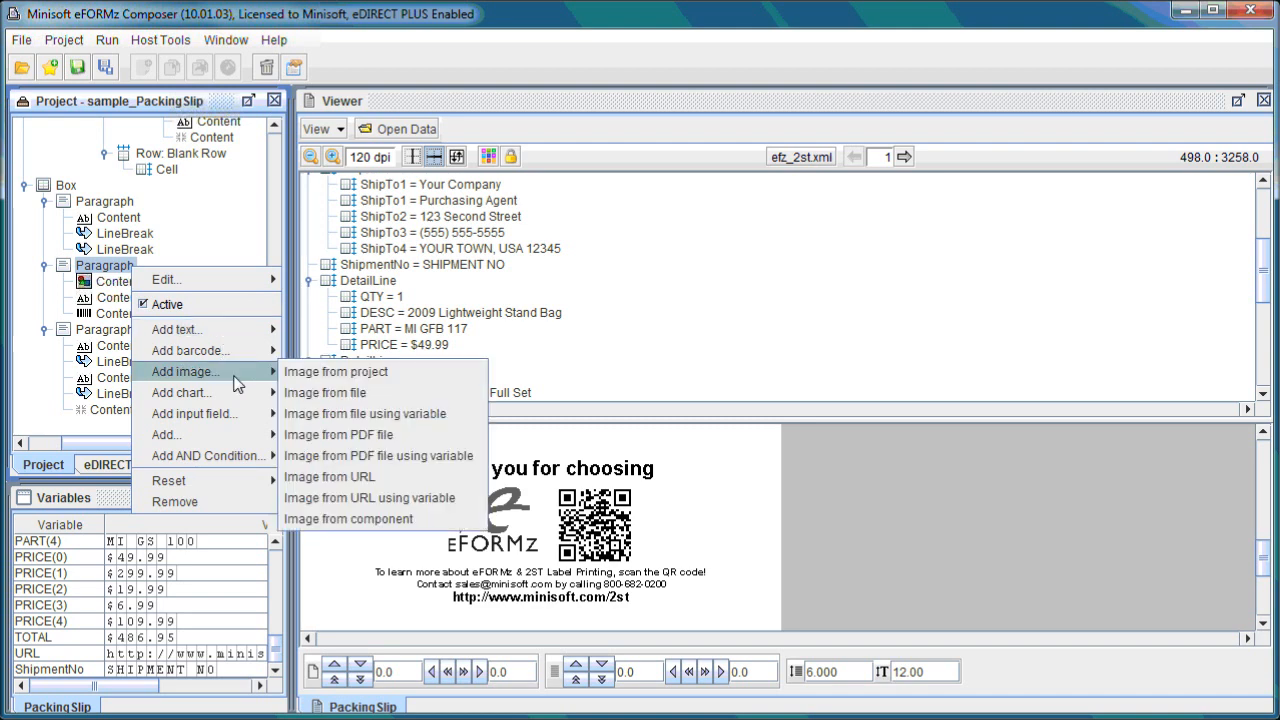
{"action": "left_click", "coordinate": [430, 383]}
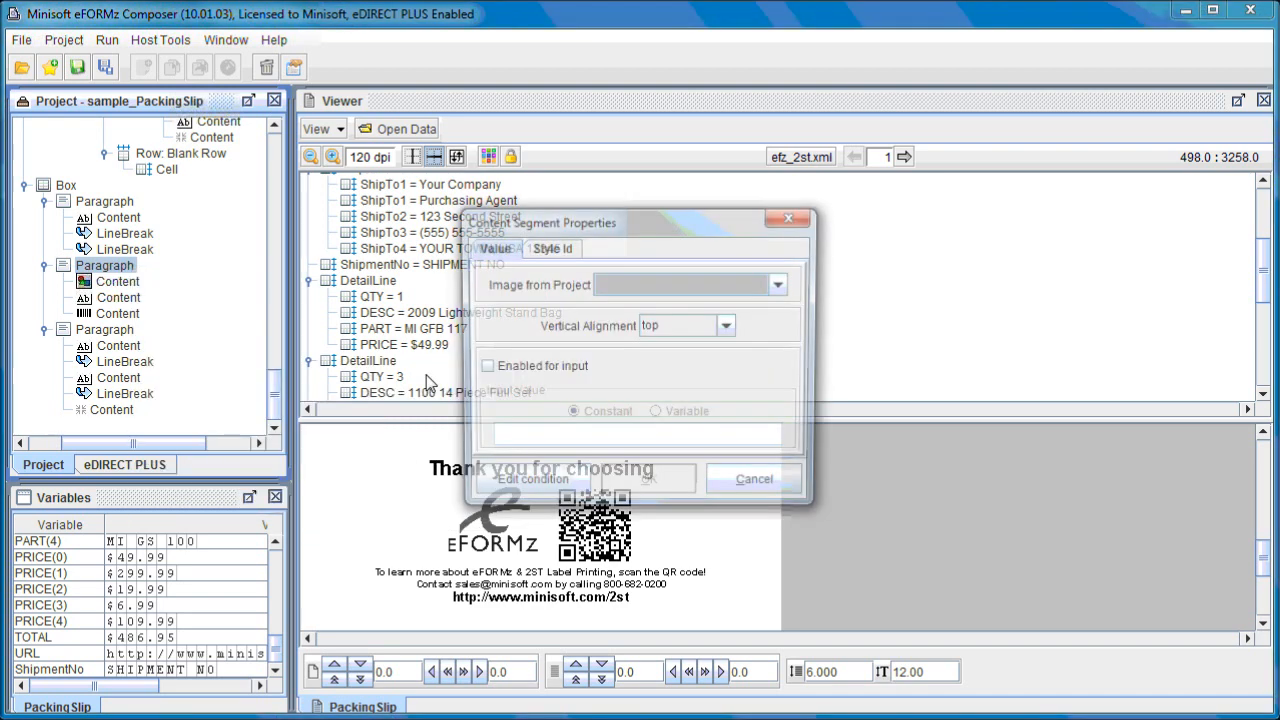
{"action": "left_click", "coordinate": [644, 288]}
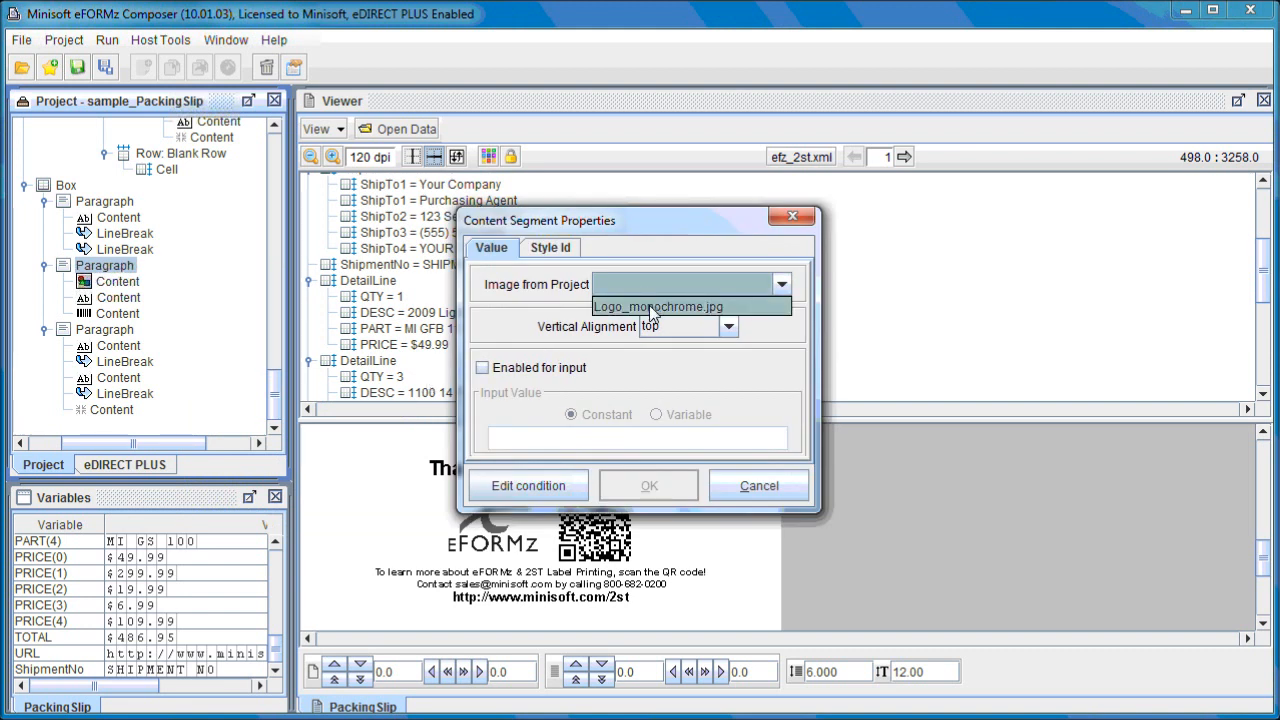
{"action": "left_click", "coordinate": [649, 305]}
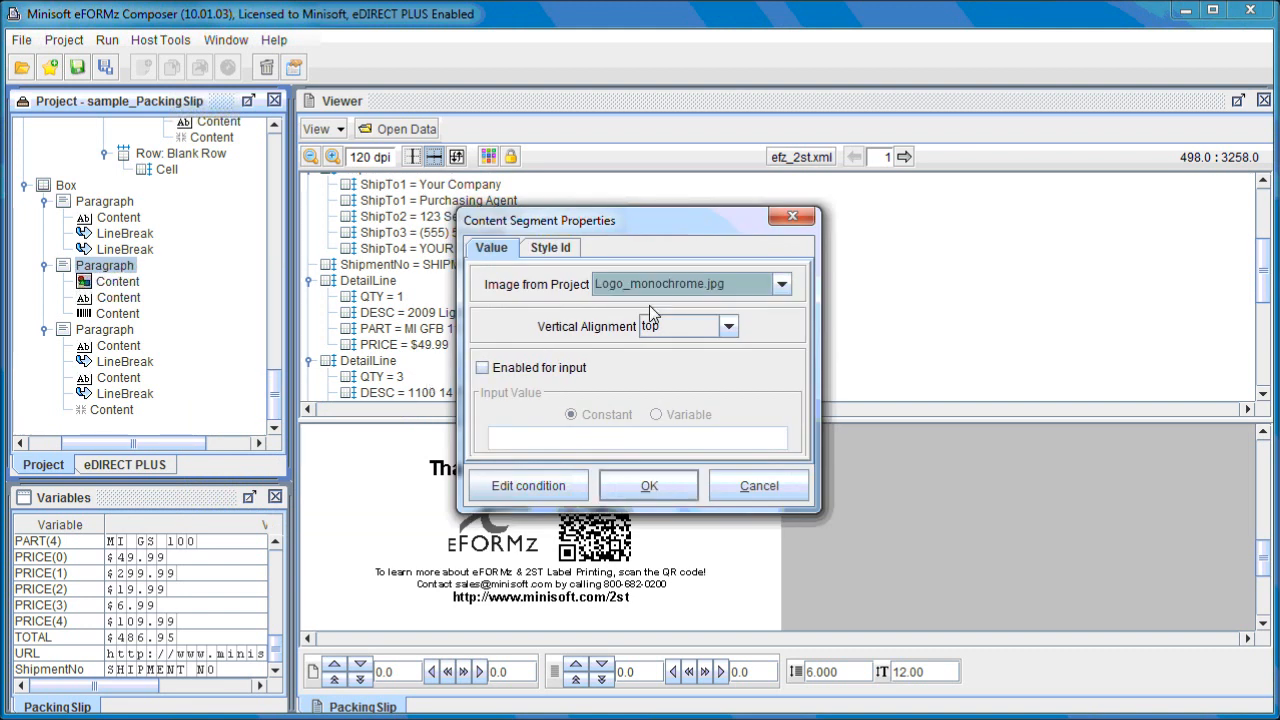
{"action": "left_click", "coordinate": [650, 485]}
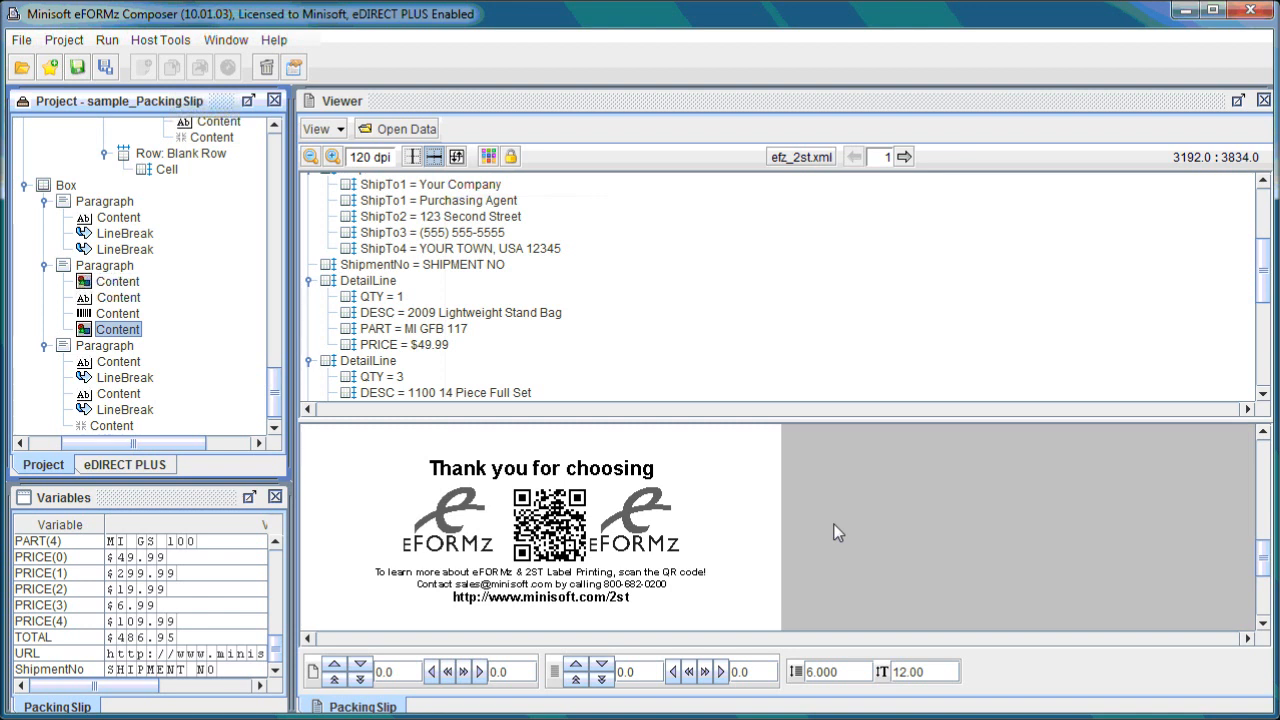
Open the project's Images properties and review Logo_monochrome.jpg's scaling and the add-image dialog, cancelling each.
{"action": "left_click_drag", "start_coordinate": [275, 400], "coordinate": [278, 150]}
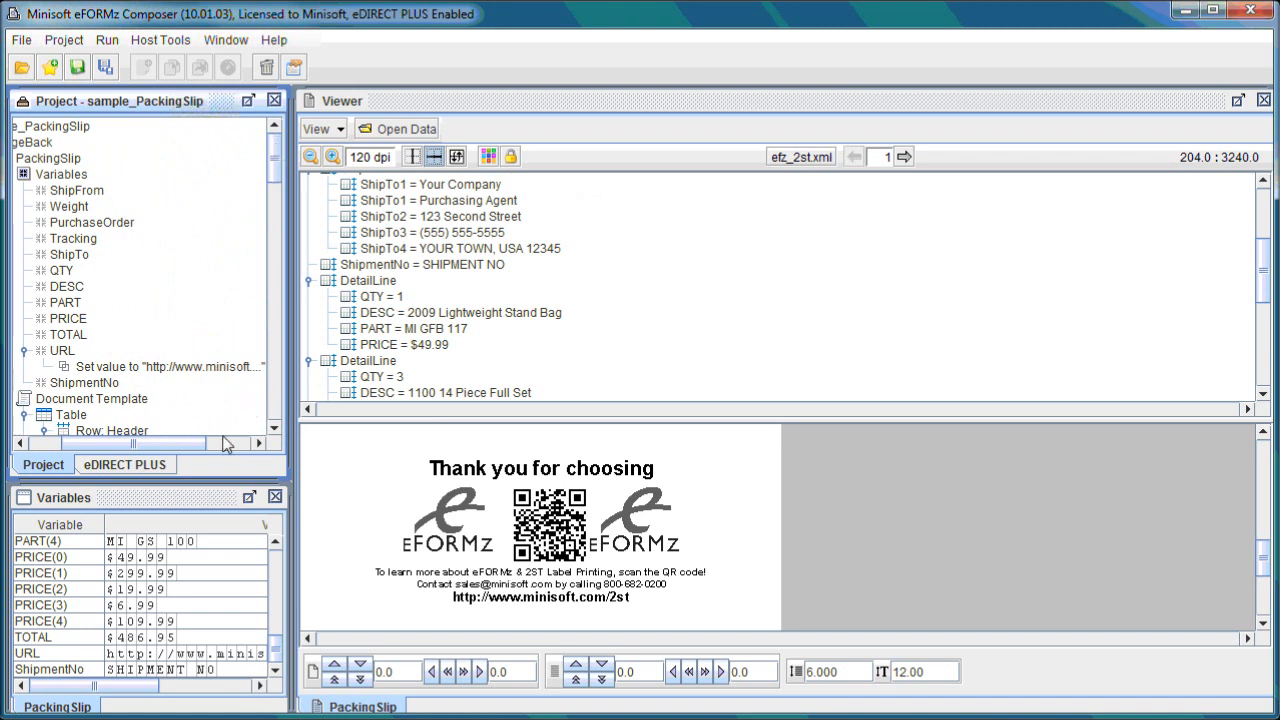
{"action": "left_click_drag", "start_coordinate": [172, 444], "coordinate": [130, 446]}
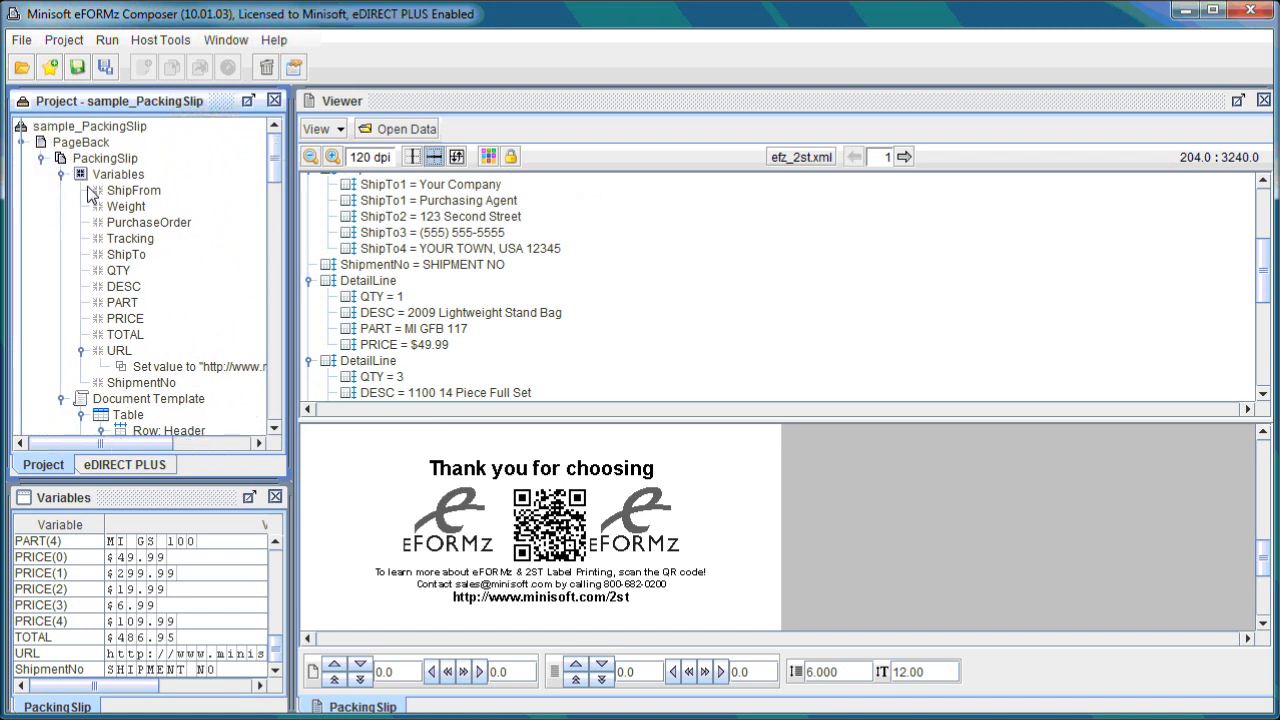
{"action": "left_click", "coordinate": [92, 131]}
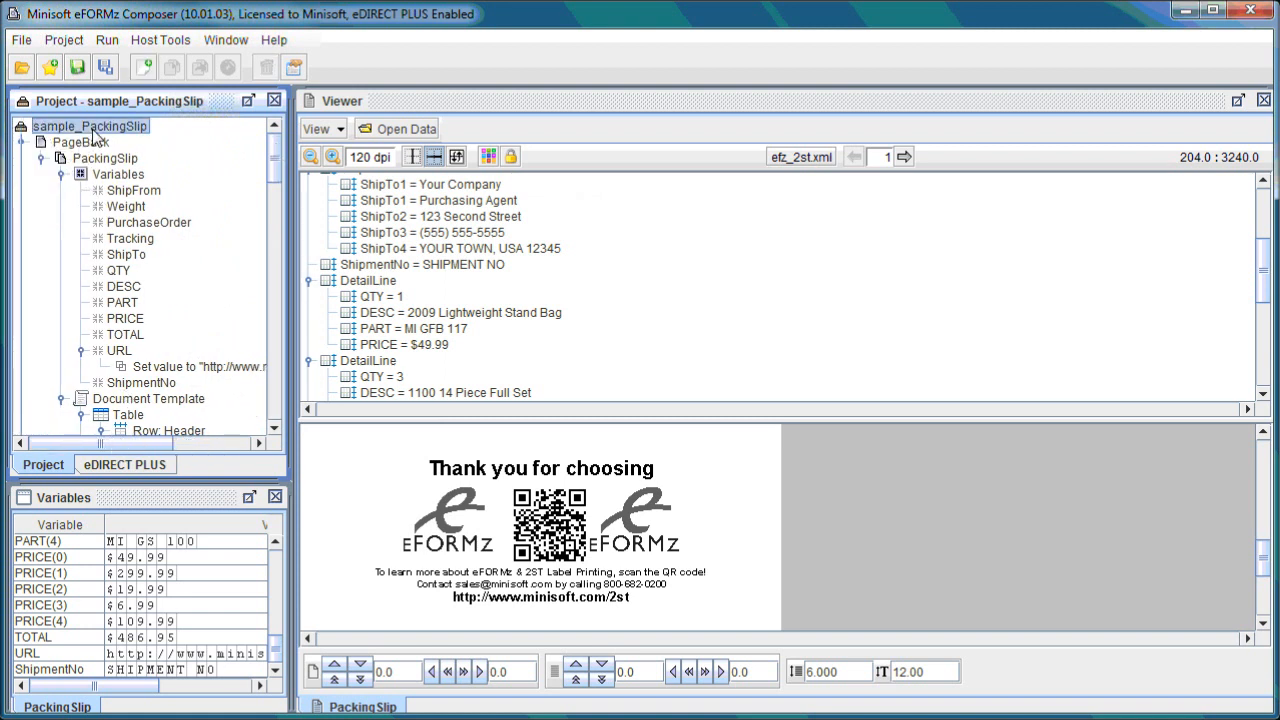
{"action": "right_click", "coordinate": [144, 135]}
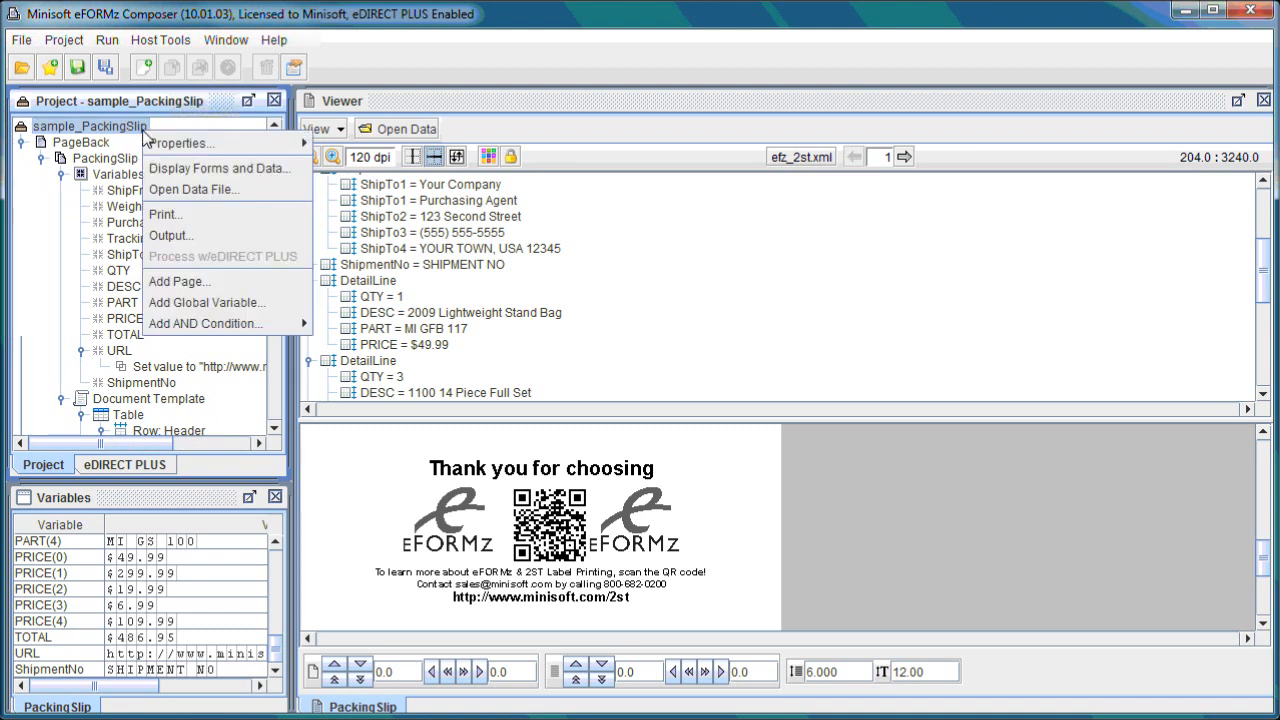
{"action": "mouse_move", "coordinate": [180, 143]}
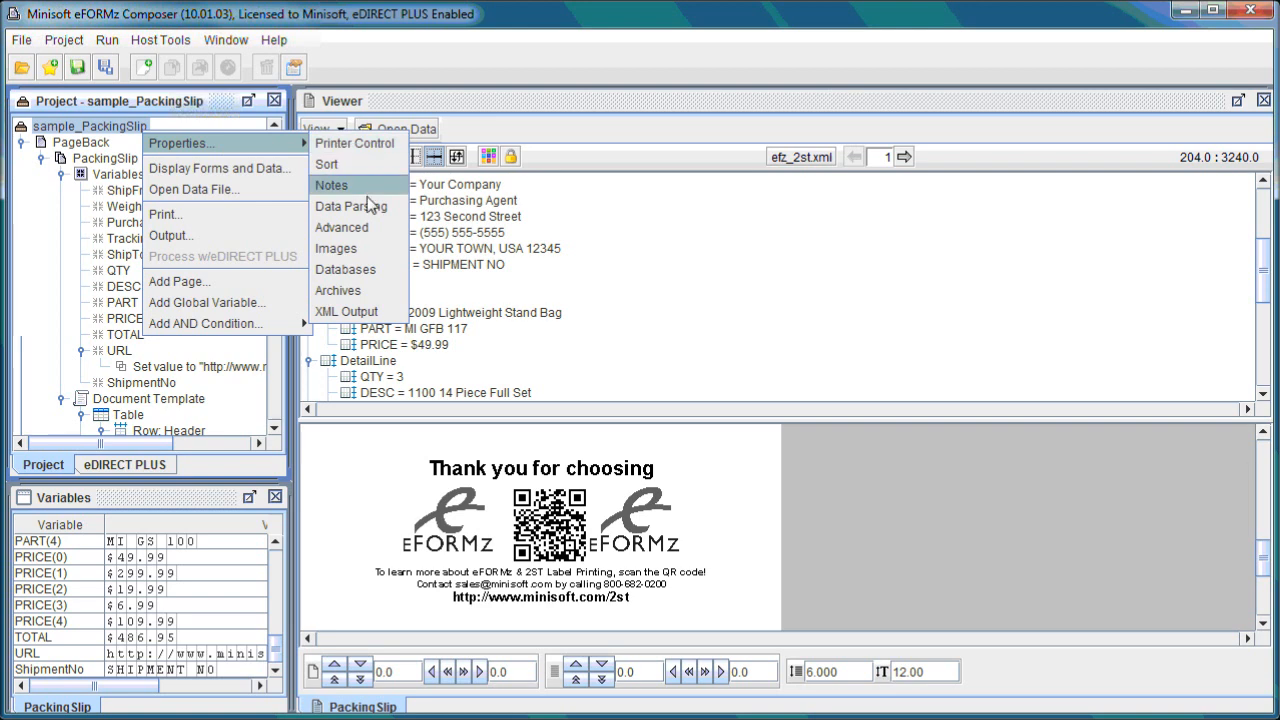
{"action": "left_click", "coordinate": [355, 250]}
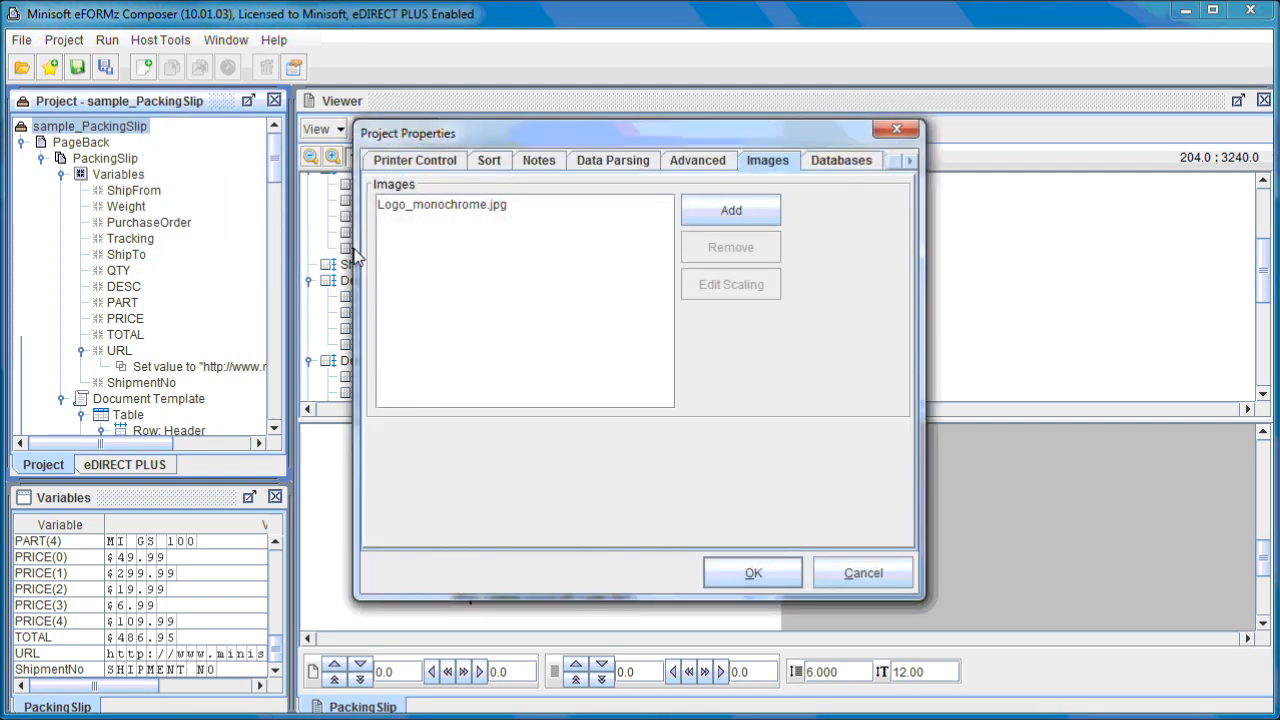
{"action": "left_click", "coordinate": [467, 210]}
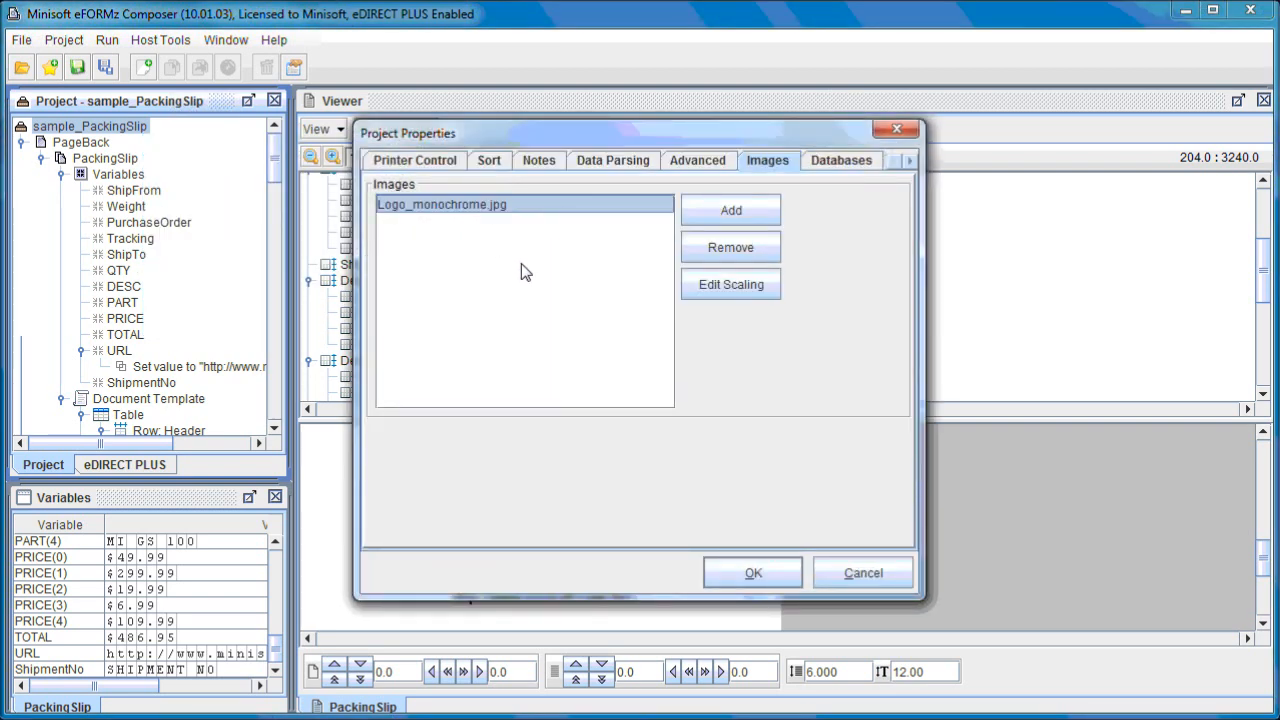
{"action": "left_click", "coordinate": [757, 297]}
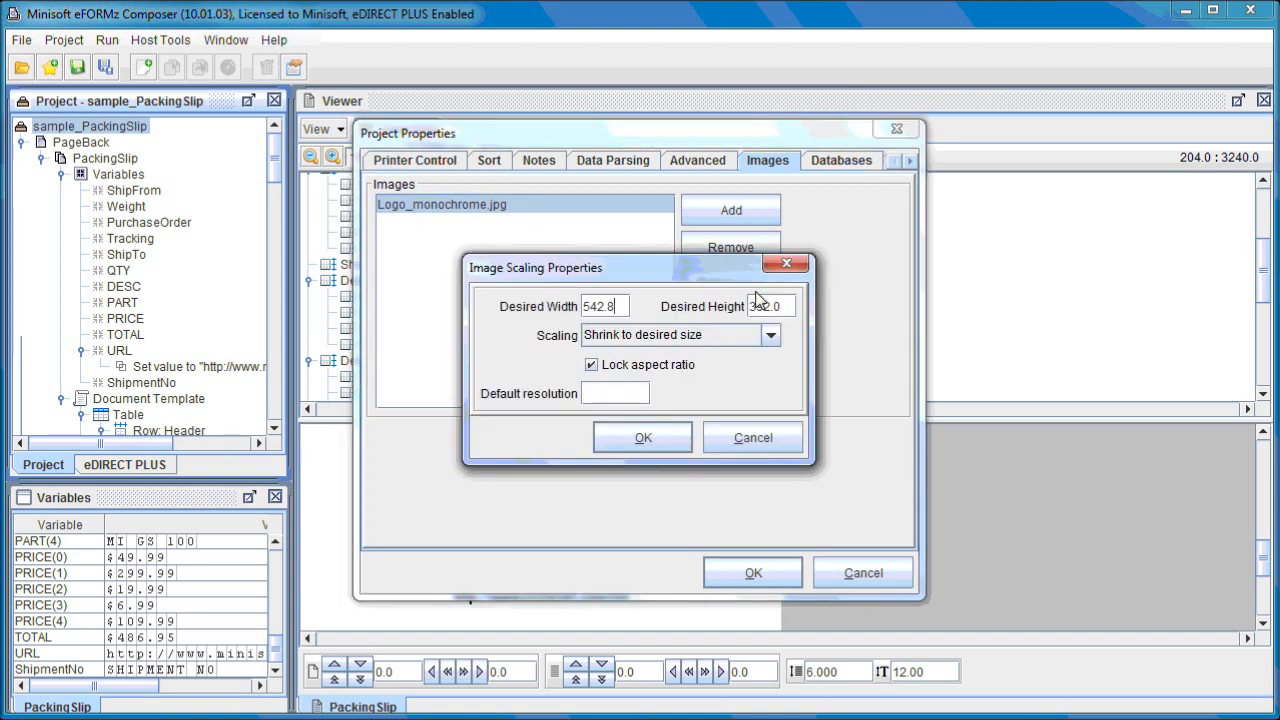
{"action": "left_click", "coordinate": [773, 441]}
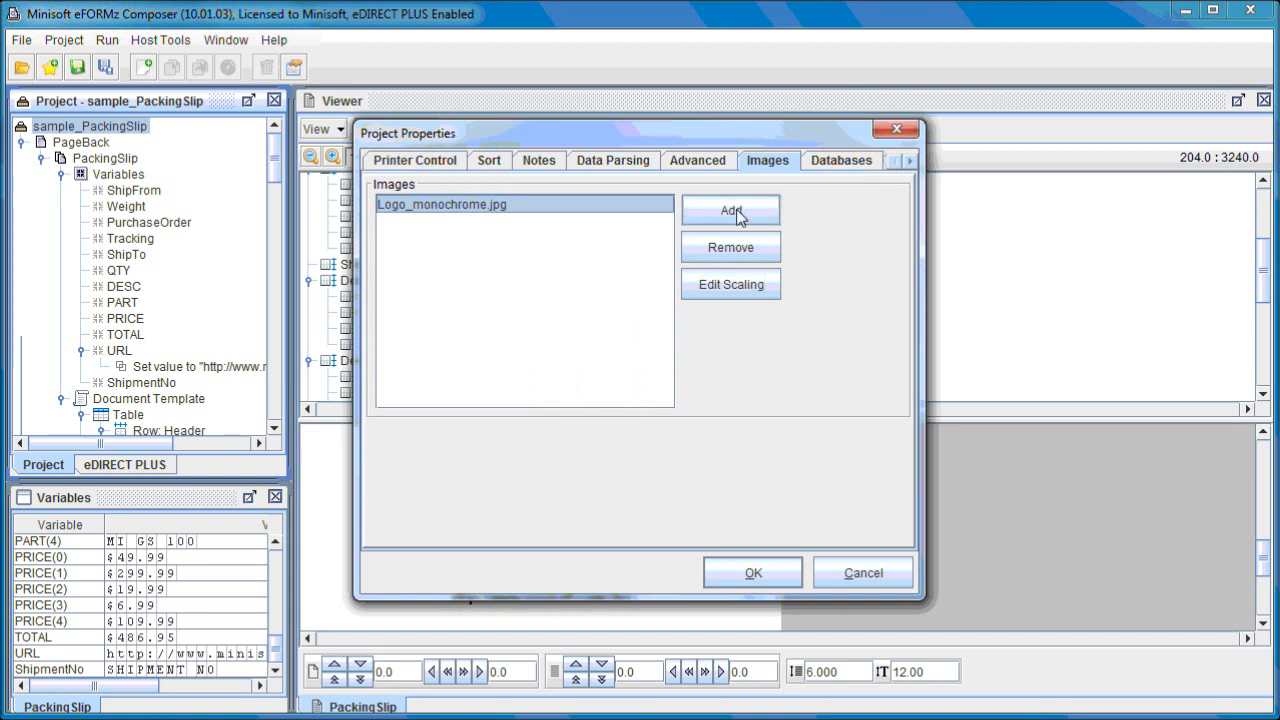
{"action": "left_click", "coordinate": [750, 212]}
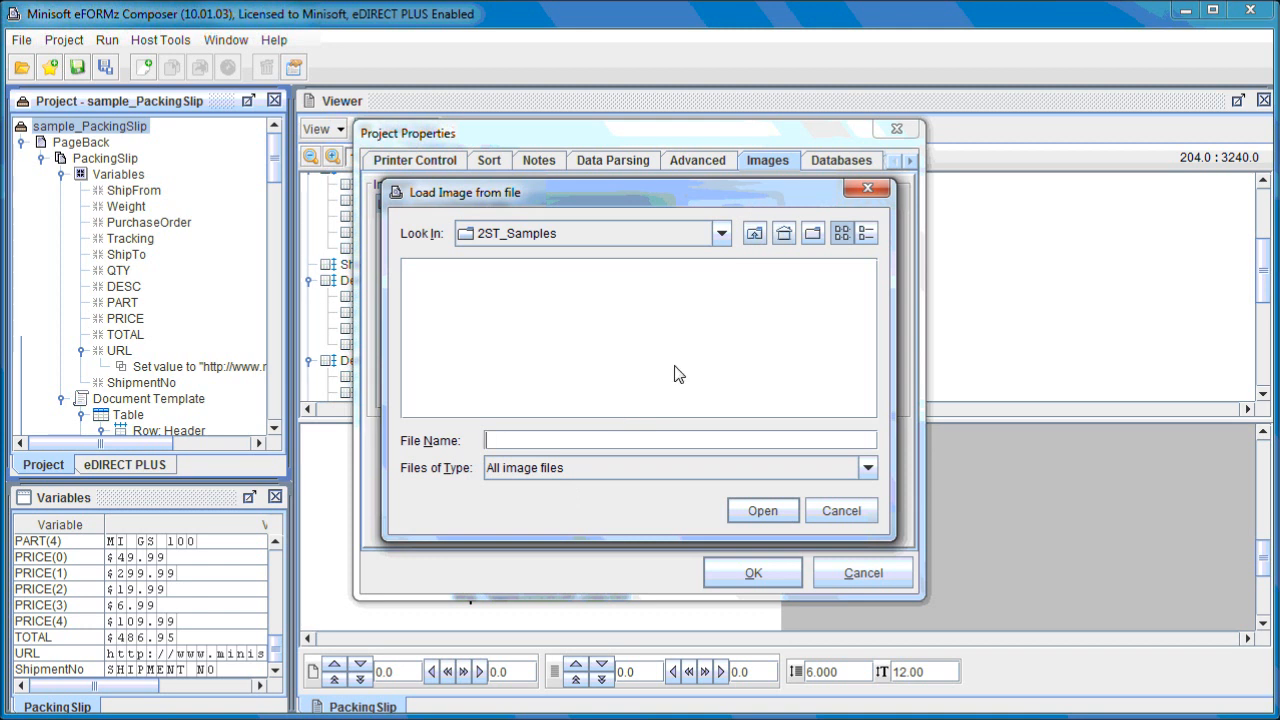
{"action": "left_click", "coordinate": [840, 512]}
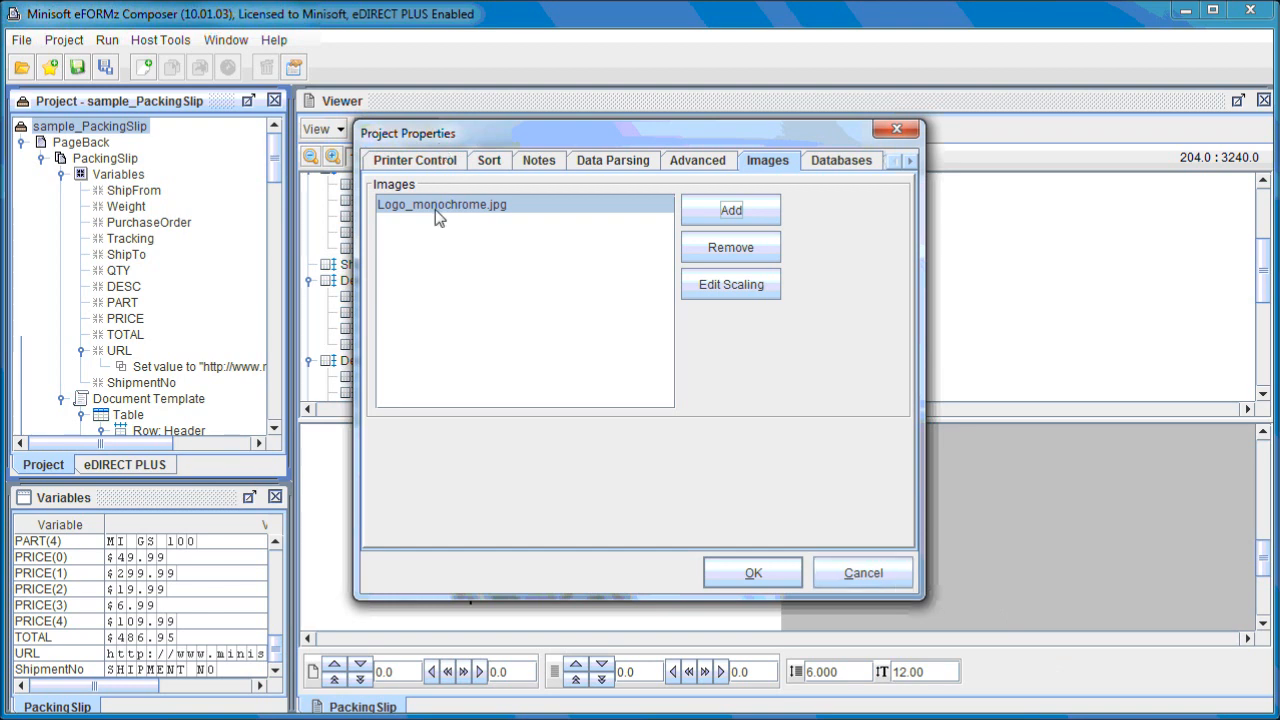
{"action": "left_click", "coordinate": [903, 572]}
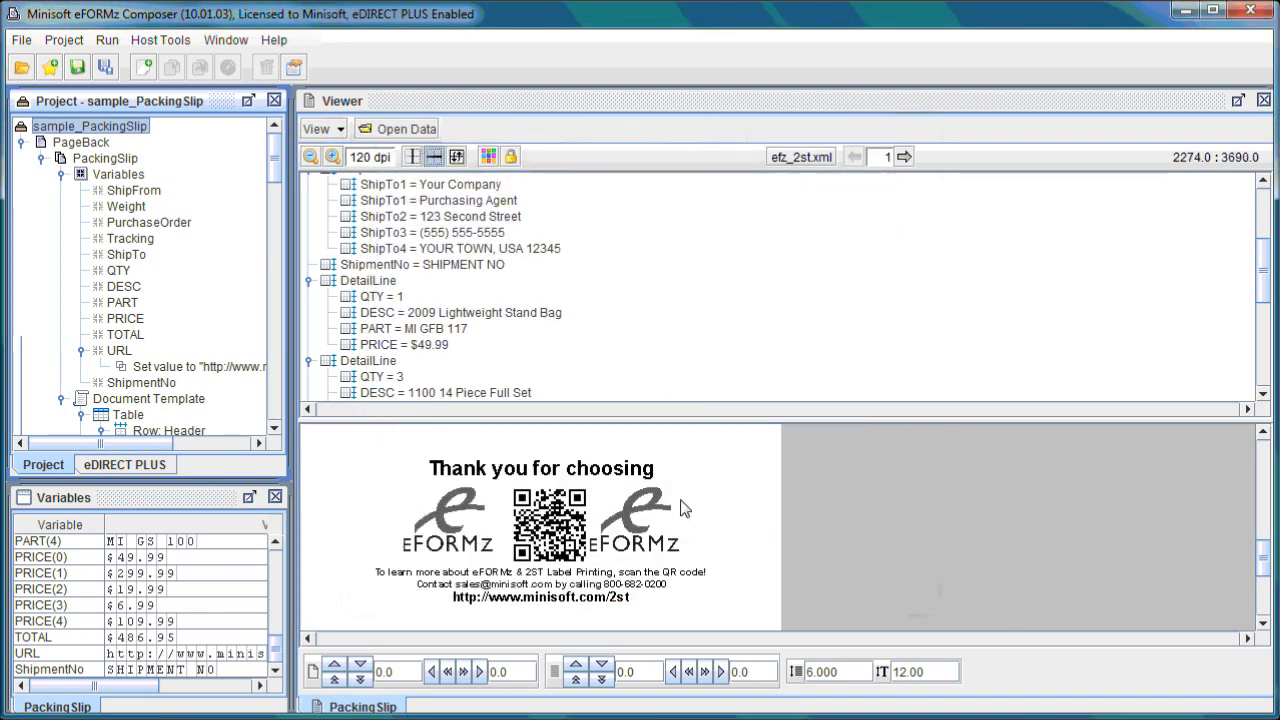
Add a Quick Response 2D barcode with constant data minisoft.com to the footer Box's second paragraph.
{"action": "left_click_drag", "start_coordinate": [273, 158], "coordinate": [273, 405]}
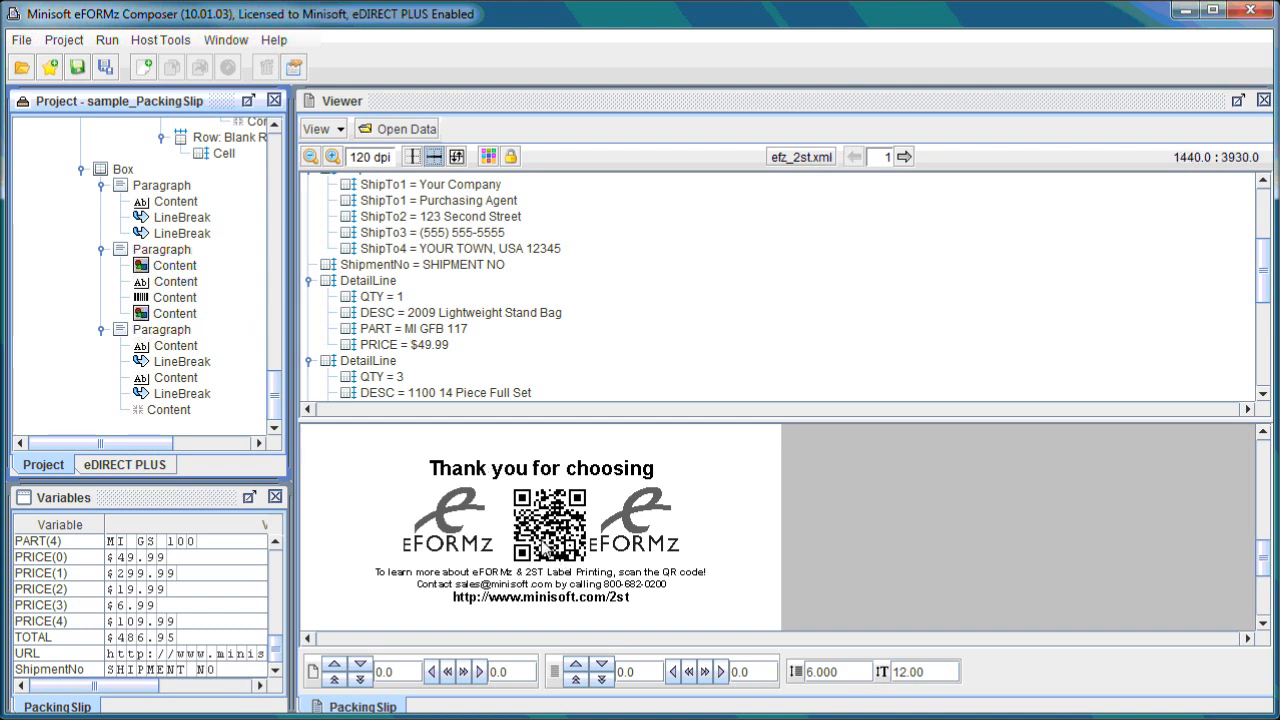
{"action": "right_click", "coordinate": [183, 257]}
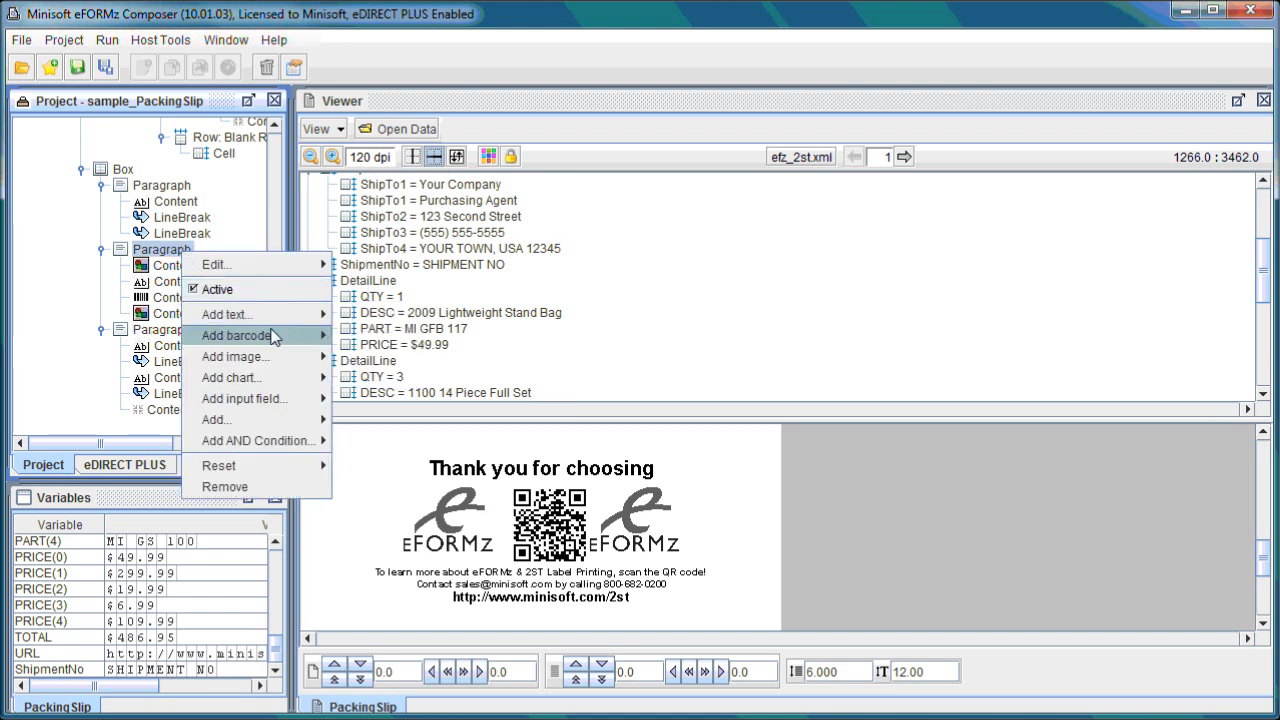
{"action": "mouse_move", "coordinate": [275, 337]}
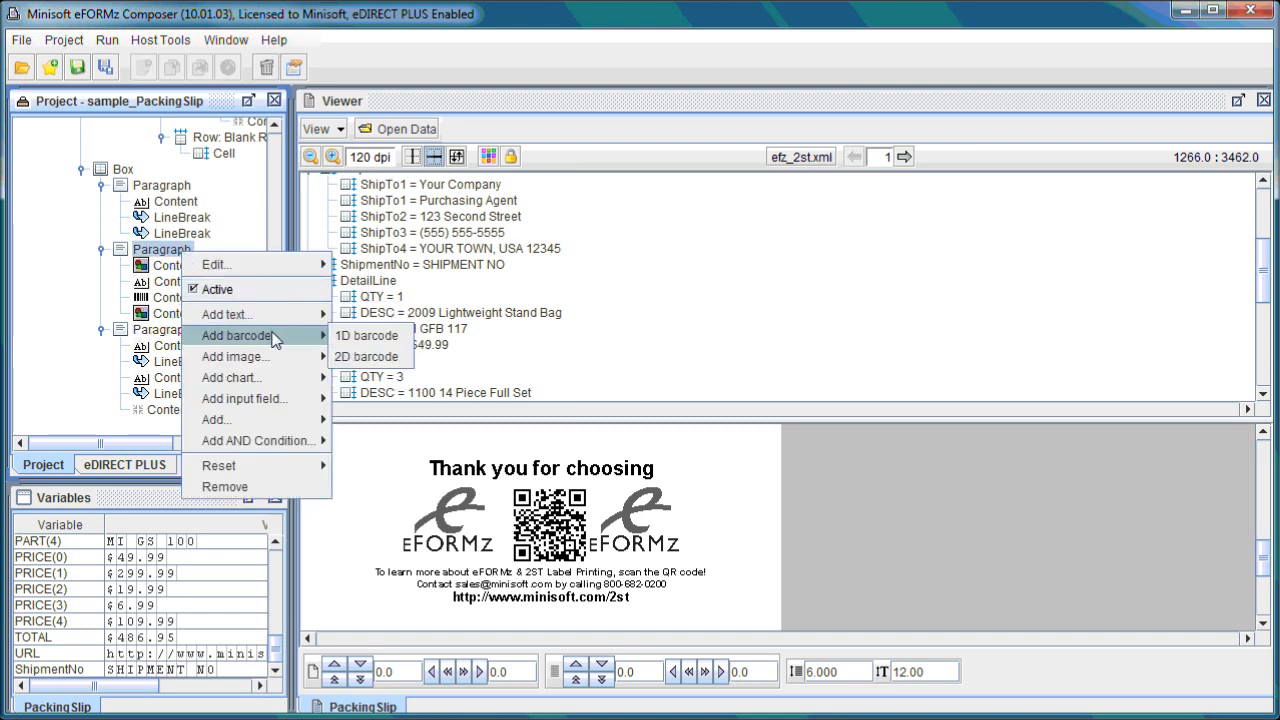
{"action": "left_click", "coordinate": [398, 357]}
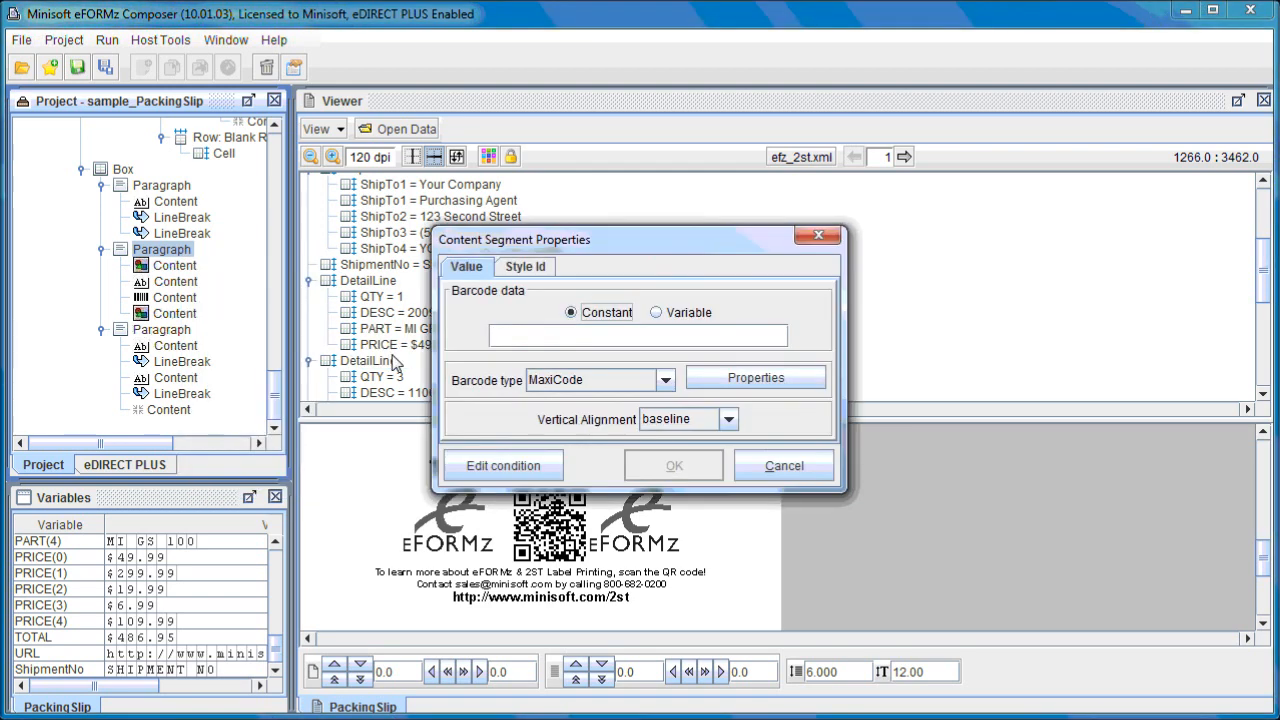
{"action": "left_click", "coordinate": [640, 385]}
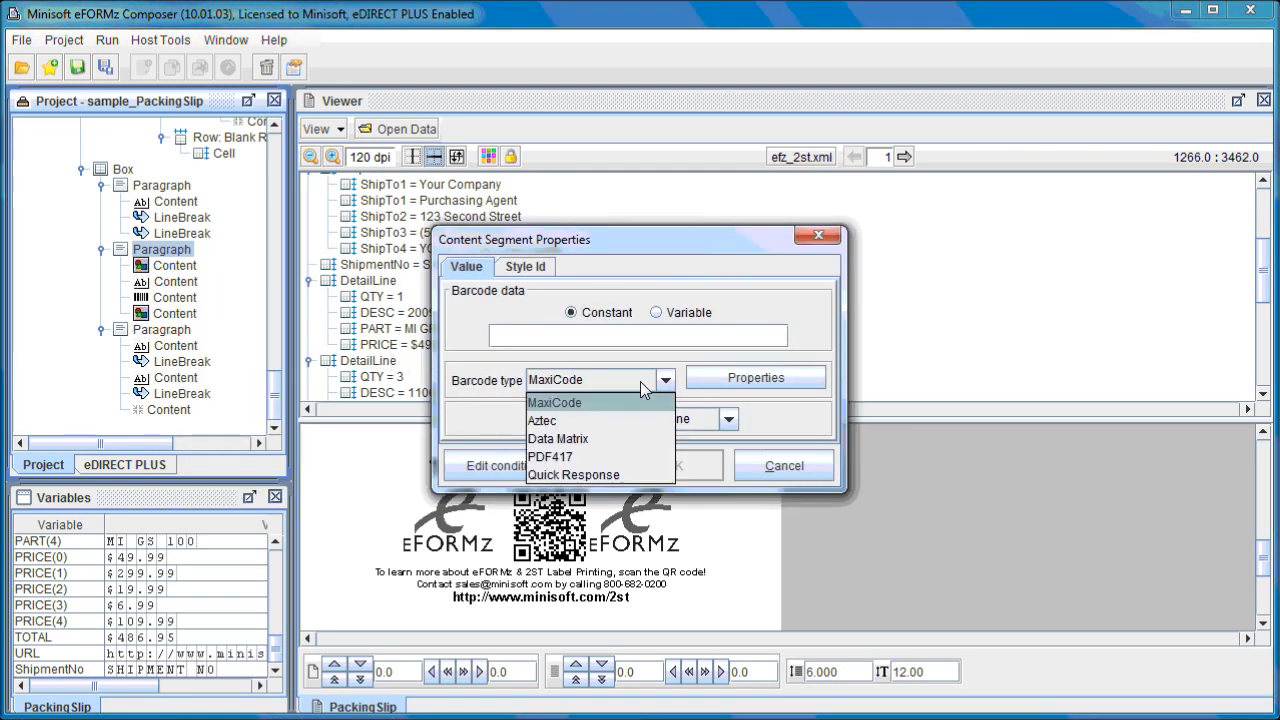
{"action": "left_click", "coordinate": [608, 474]}
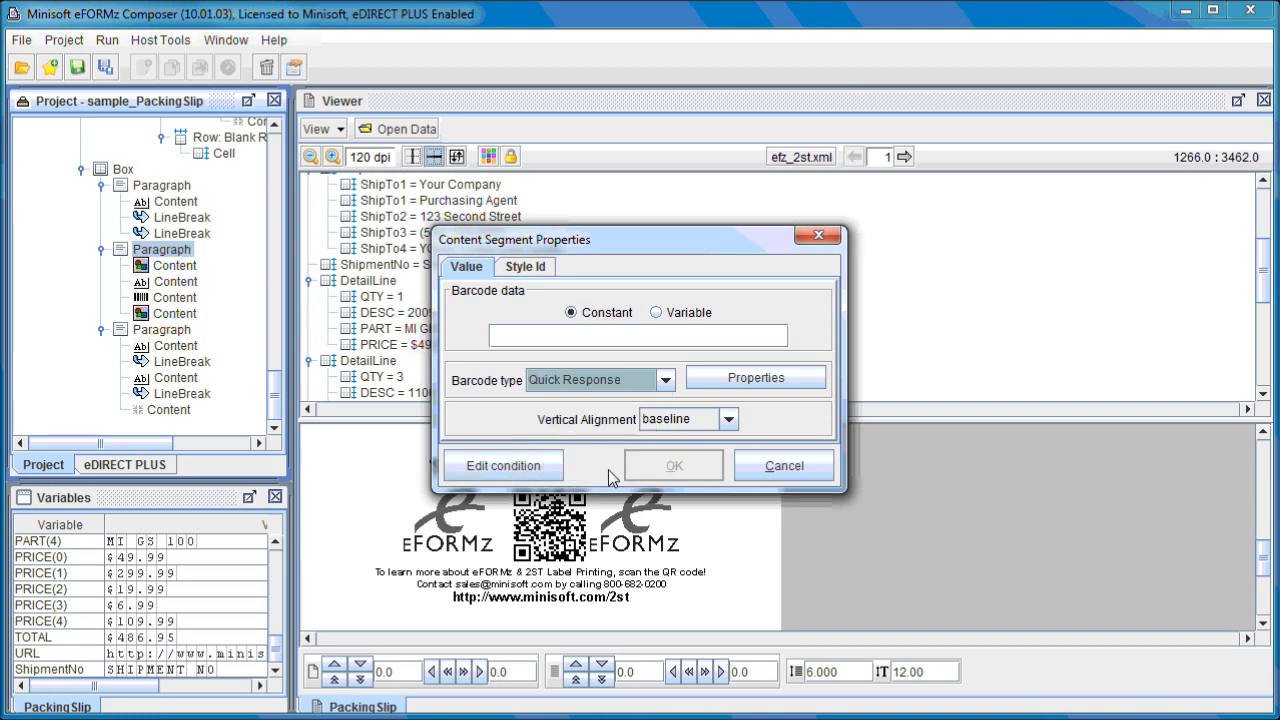
{"action": "left_click", "coordinate": [597, 340]}
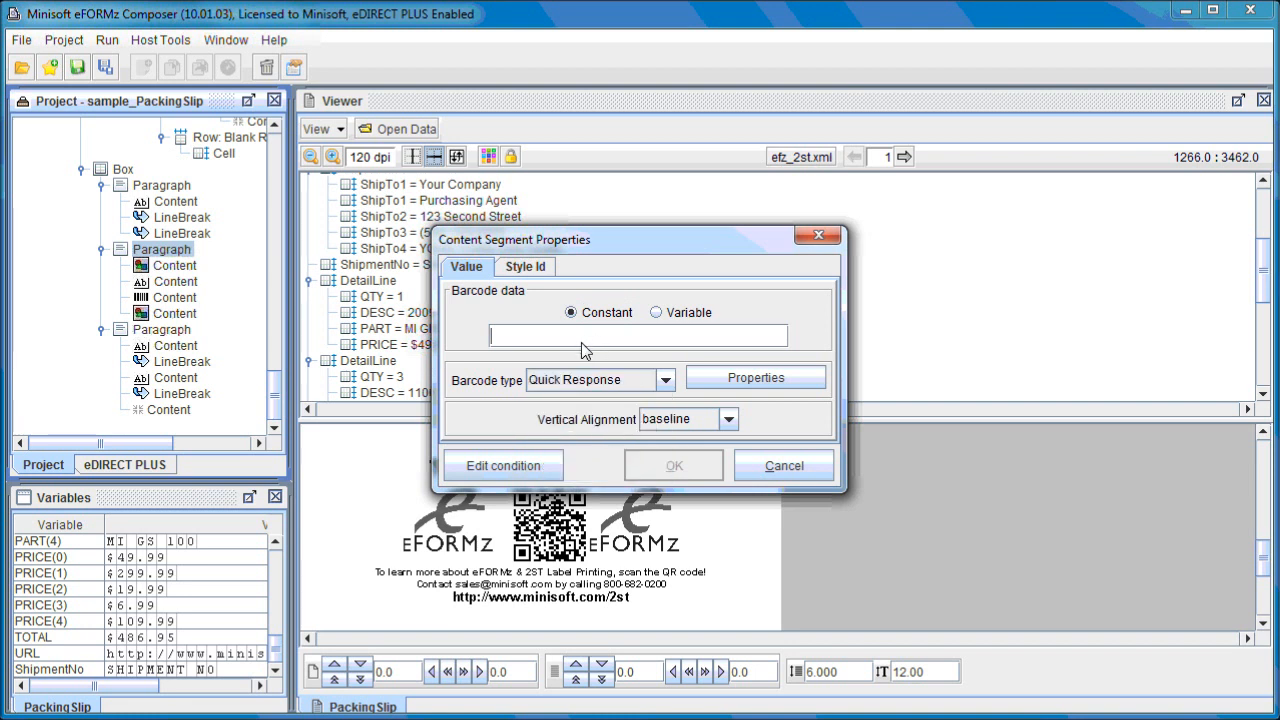
{"action": "type", "text": "min"}
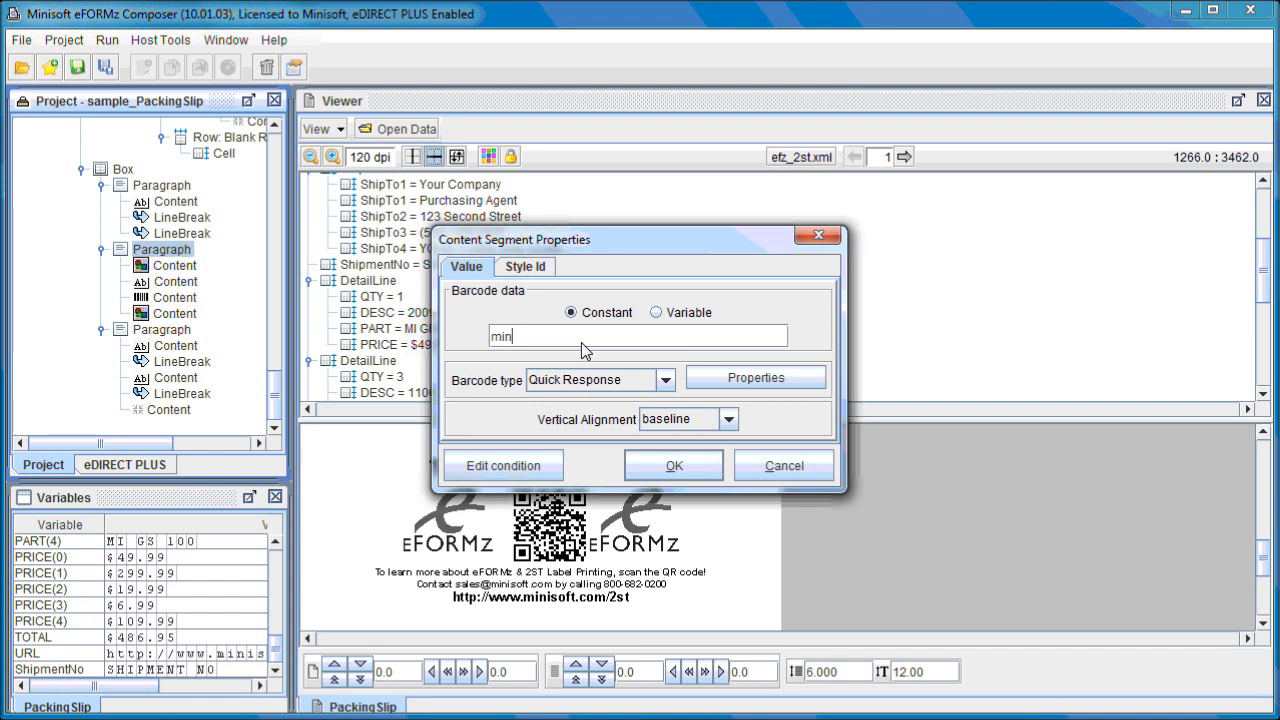
{"action": "type", "text": "isoft.com"}
{"action": "left_click", "coordinate": [684, 466]}
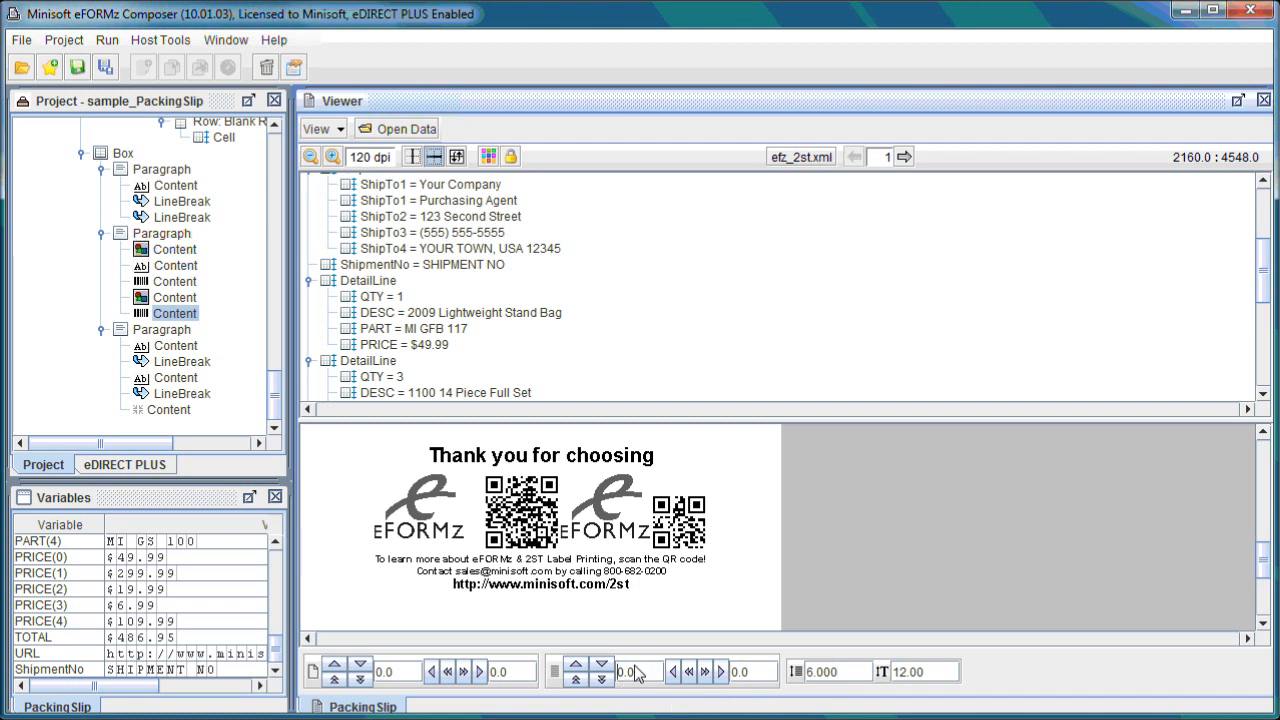
Set the viewer's data top offset and data left offset to -150 each.
{"action": "type", "text": "15"}
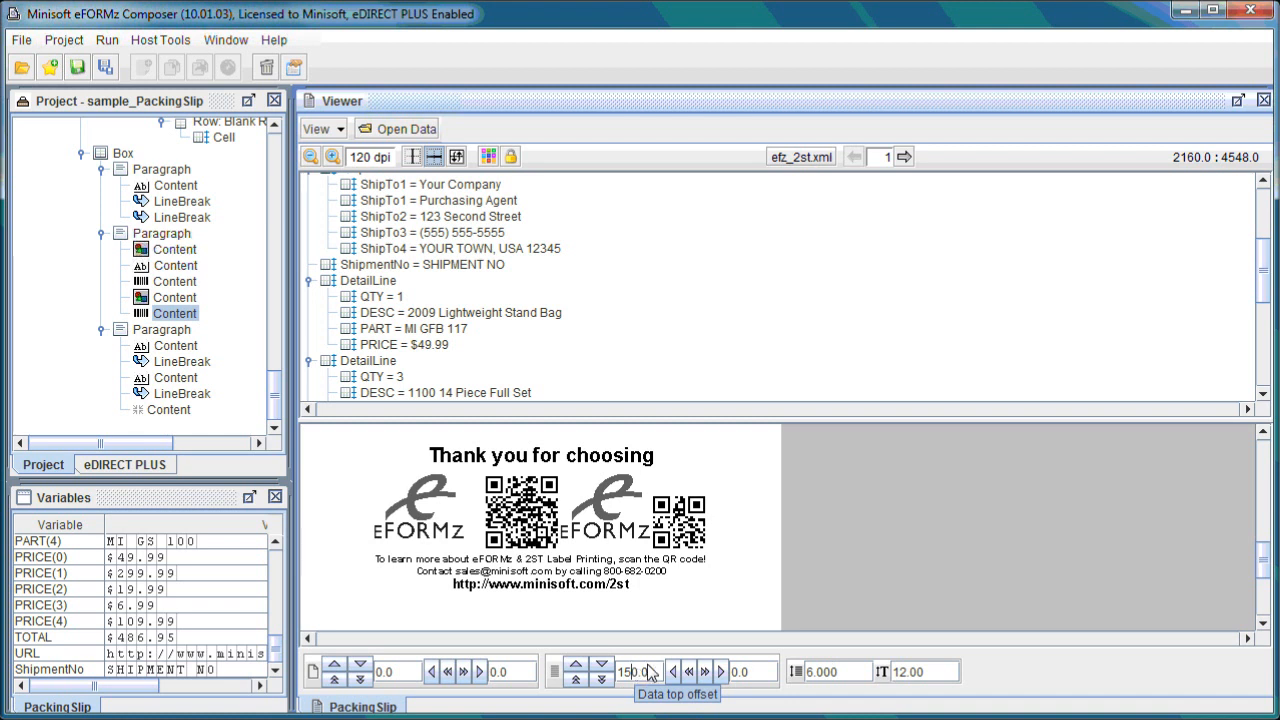
{"action": "left_click", "coordinate": [770, 682]}
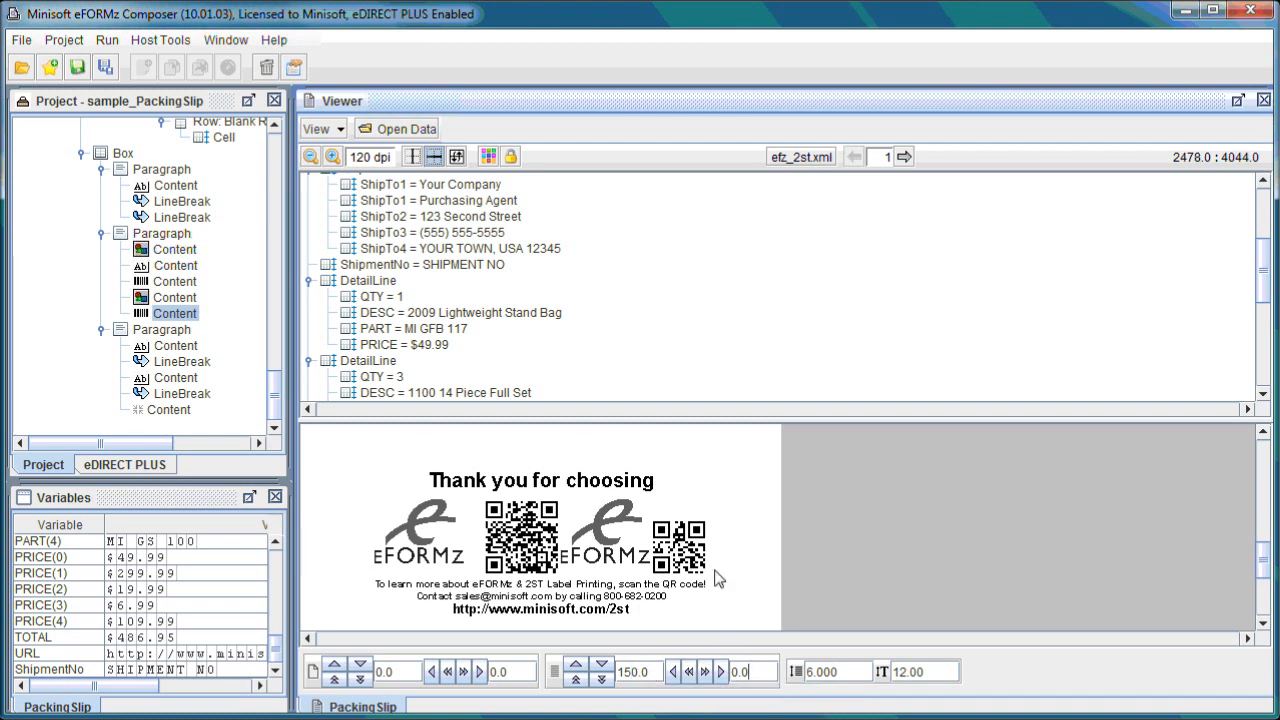
{"action": "scroll", "coordinate": [716, 578], "scroll_direction": "up", "scroll_amount": 1}
{"action": "scroll", "coordinate": [716, 578], "scroll_direction": "down", "scroll_amount": 3}
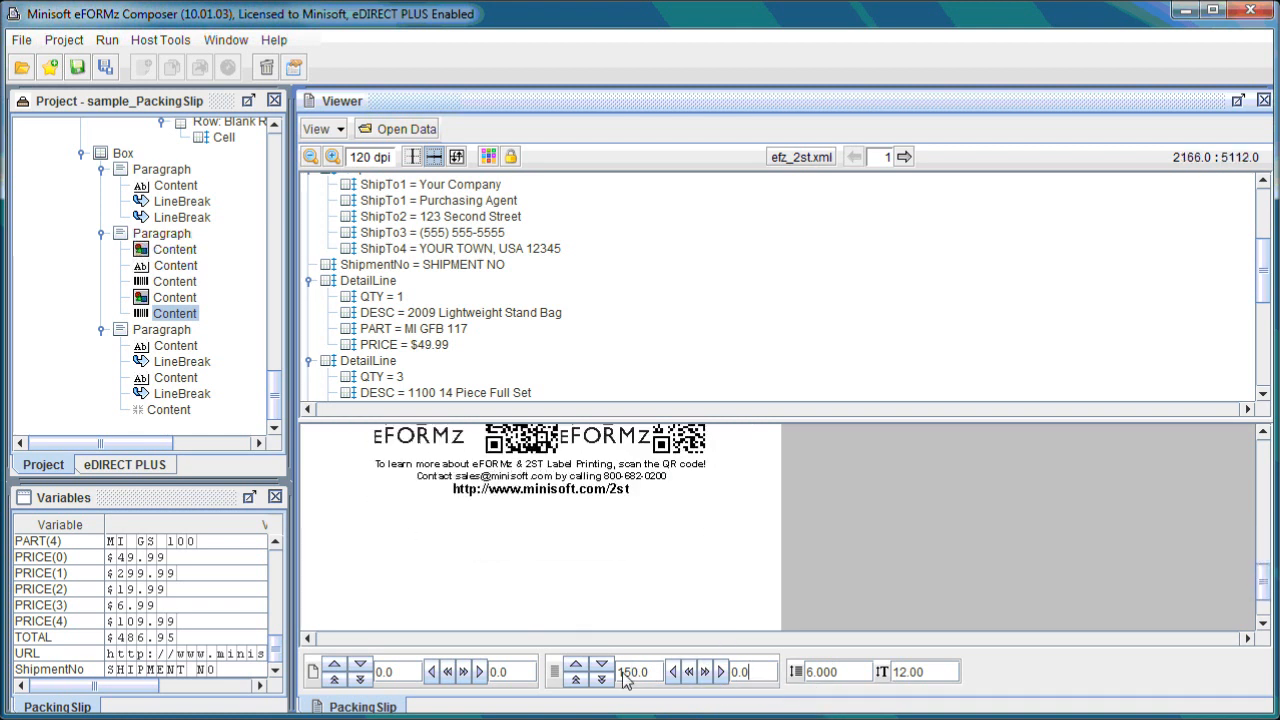
{"action": "type", "text": "-"}
{"action": "left_click", "coordinate": [766, 672]}
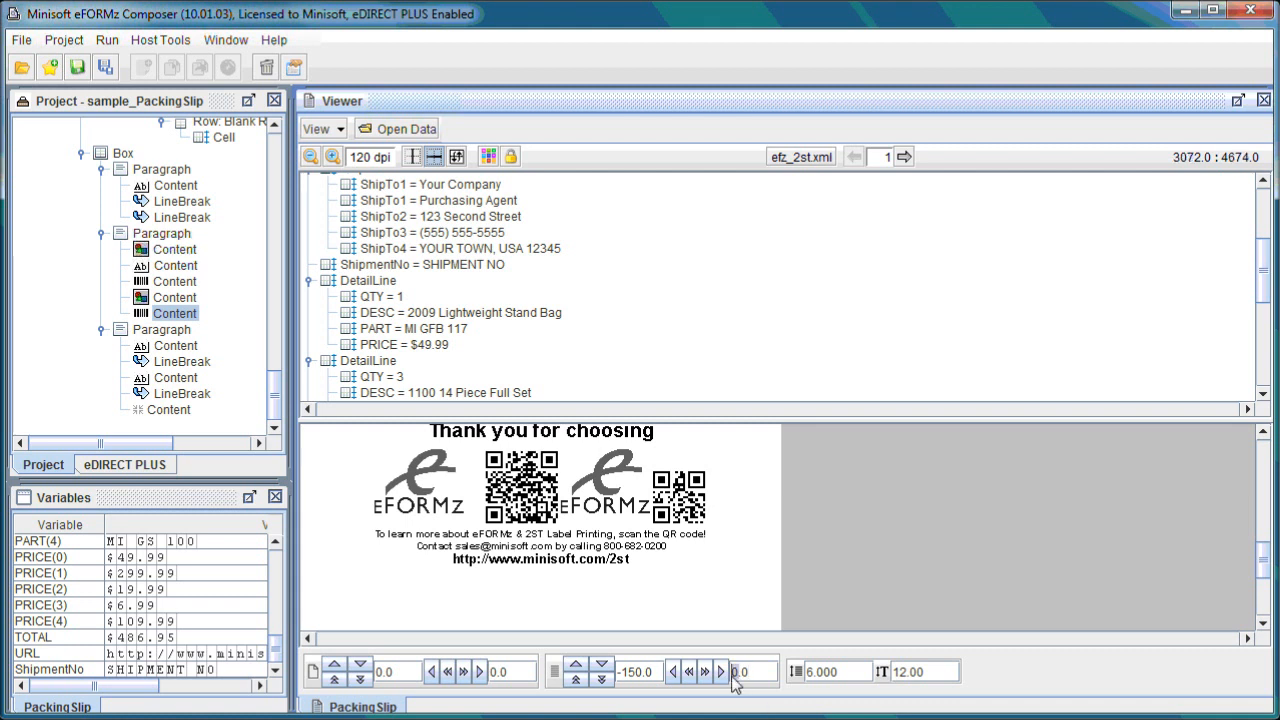
{"action": "type", "text": "15"}
{"action": "key", "text": "Return"}
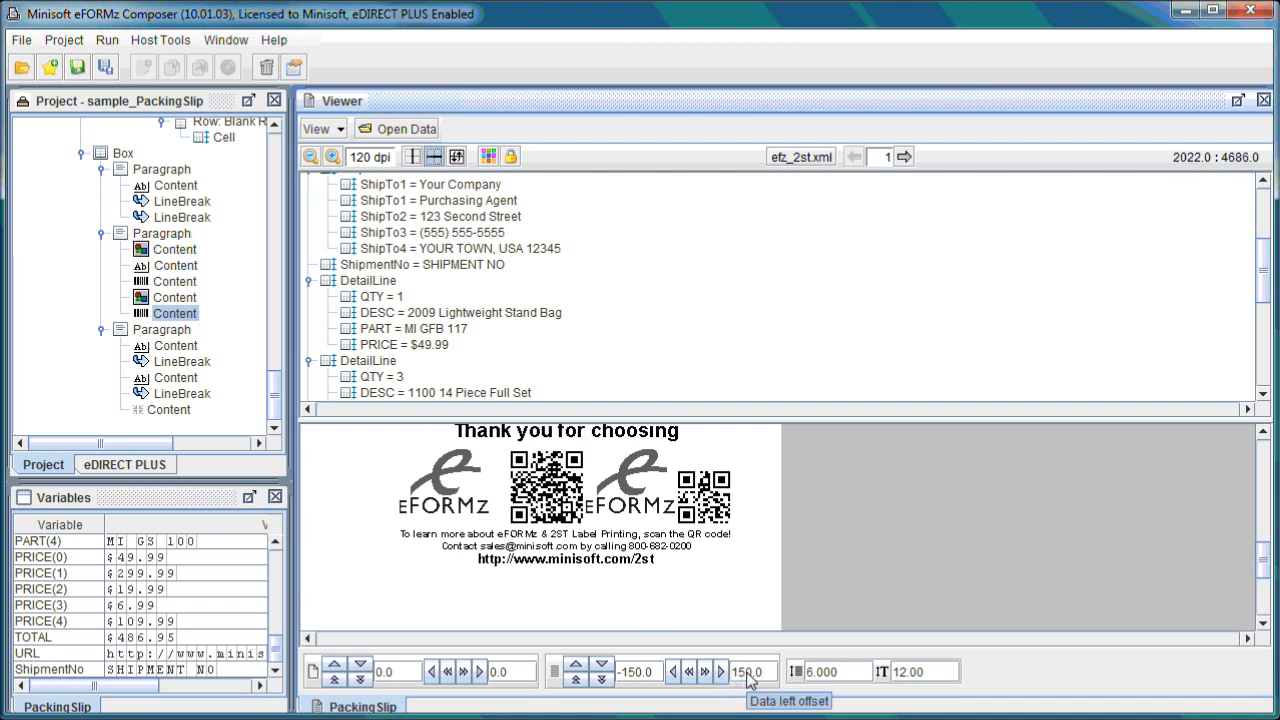
{"action": "type", "text": "-"}
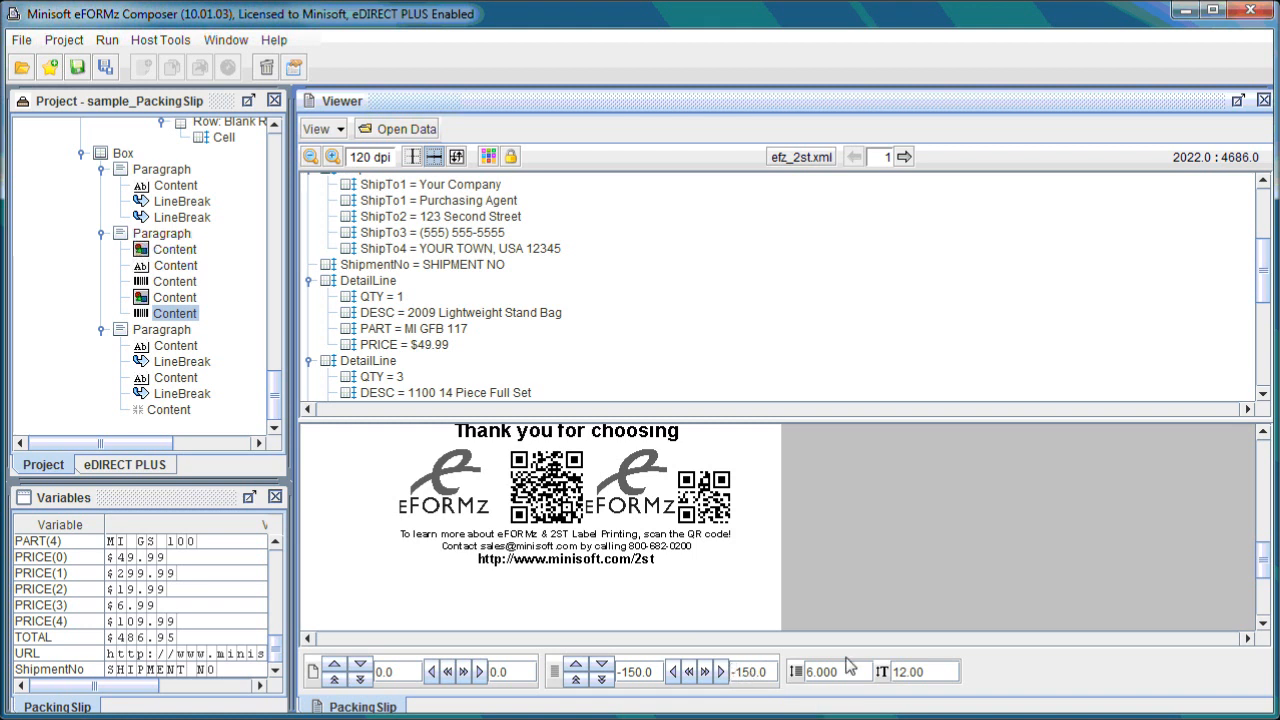
{"action": "key", "text": "Tab"}
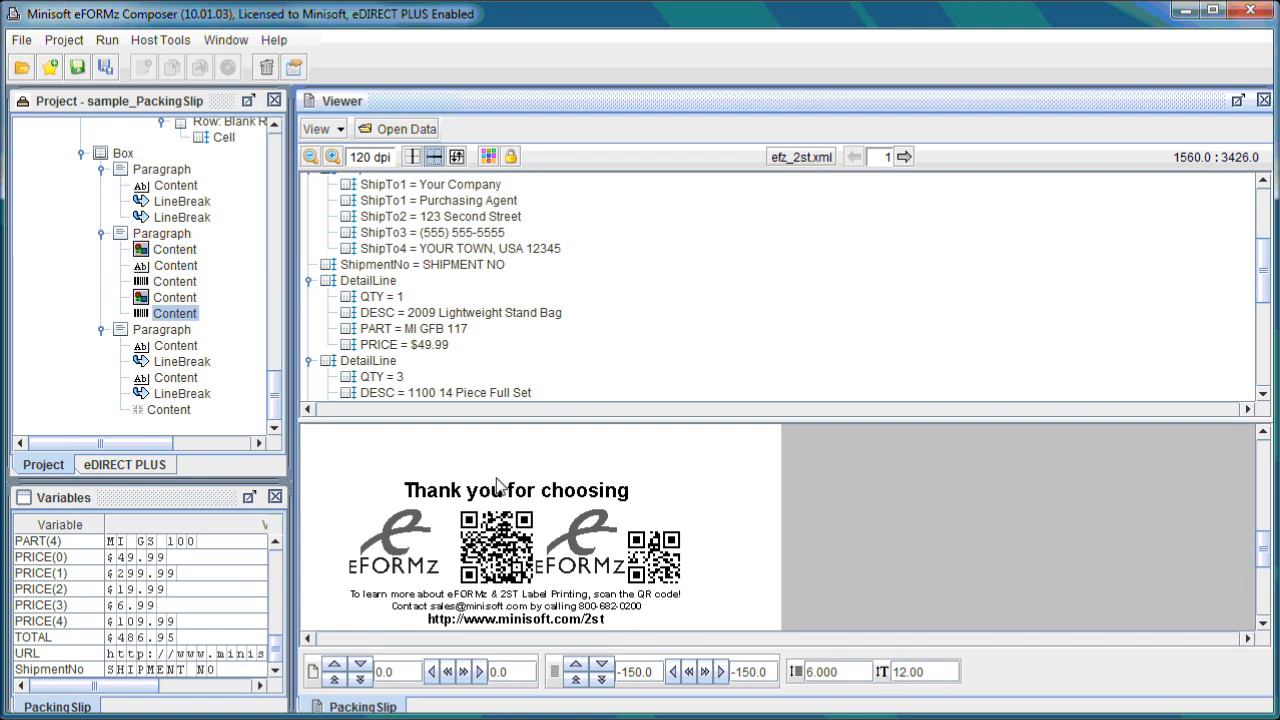
Scroll through the preview, then open the PackingSlip form's General properties to review page size and orientation, cancelling.
{"action": "scroll", "coordinate": [520, 530], "scroll_direction": "up", "scroll_amount": 10}
{"action": "scroll", "coordinate": [480, 540], "scroll_direction": "up", "scroll_amount": 1}
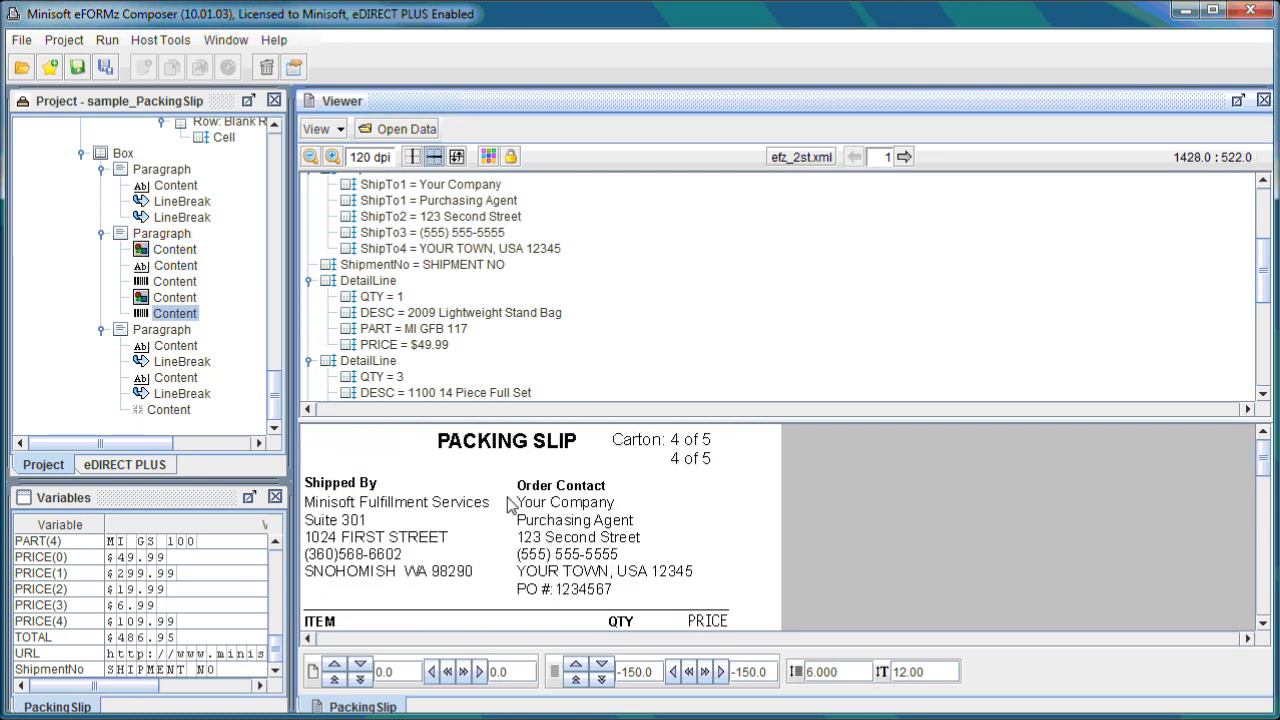
{"action": "scroll", "coordinate": [525, 515], "scroll_direction": "down", "scroll_amount": 3}
{"action": "scroll", "coordinate": [530, 510], "scroll_direction": "down", "scroll_amount": 3}
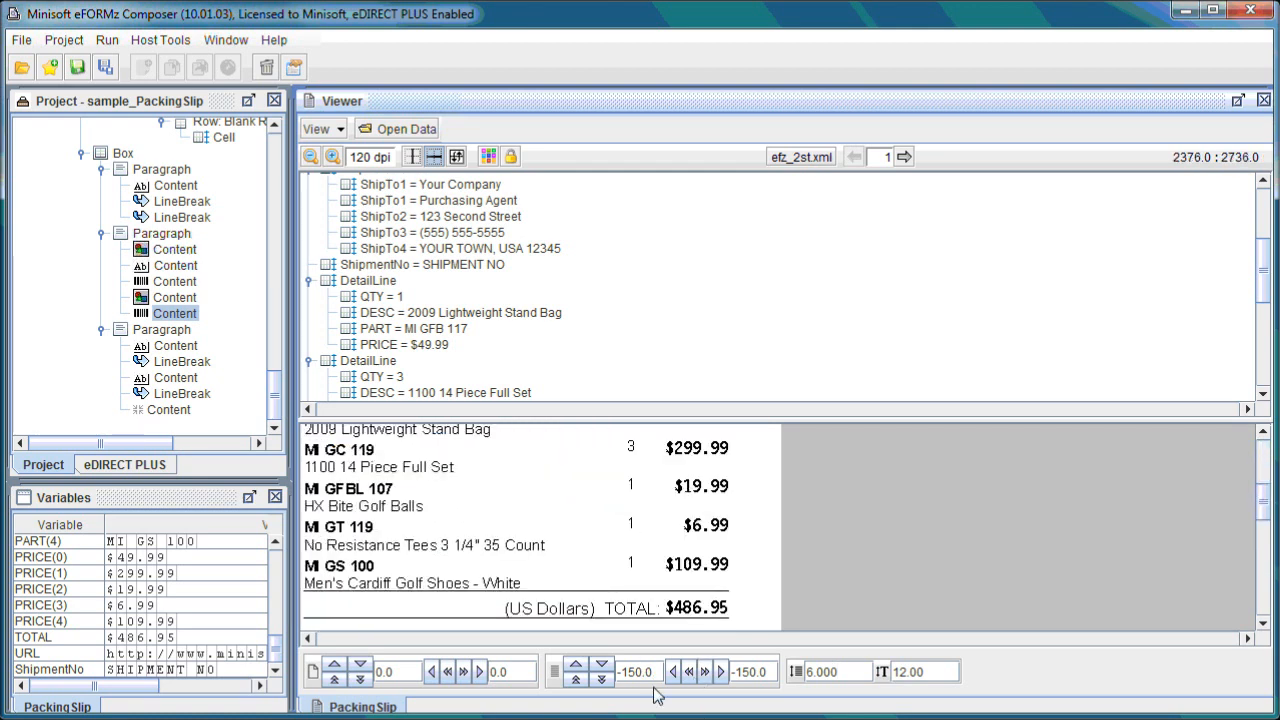
{"action": "scroll", "coordinate": [527, 565], "scroll_direction": "down", "scroll_amount": 4}
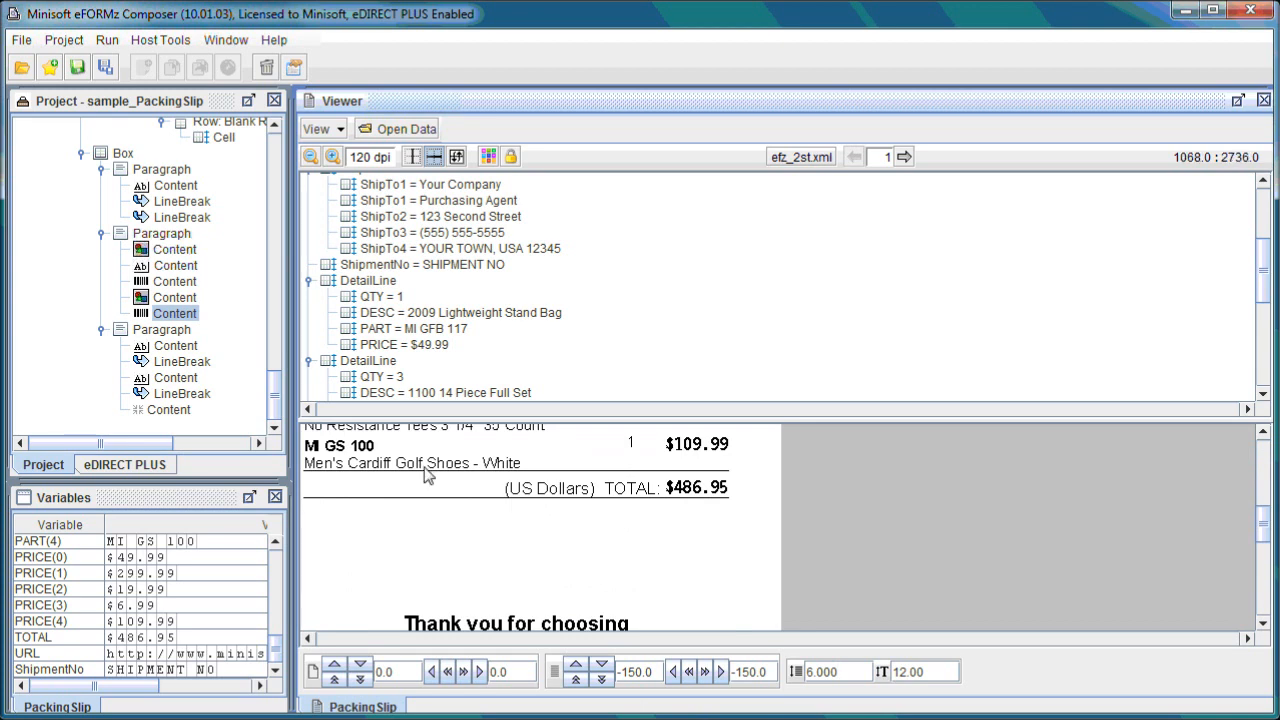
{"action": "left_click_drag", "start_coordinate": [272, 405], "coordinate": [268, 145]}
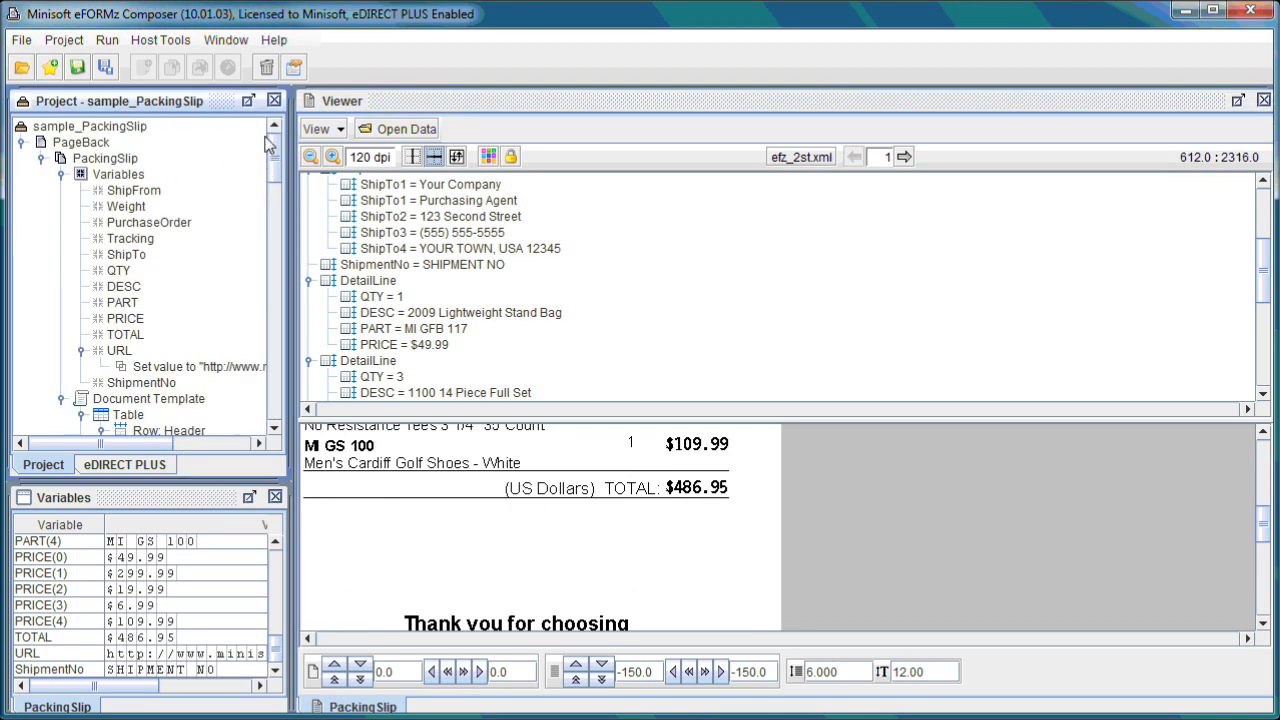
{"action": "left_click", "coordinate": [123, 160]}
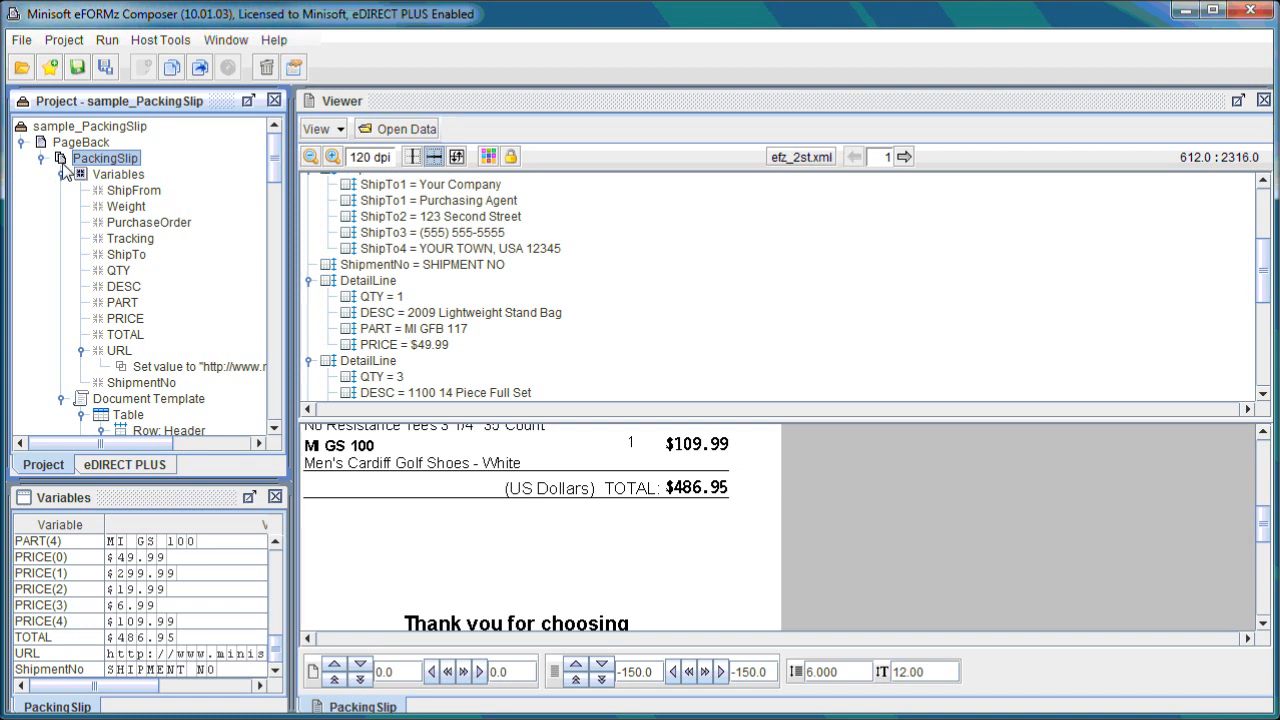
{"action": "right_click", "coordinate": [130, 161]}
{"action": "mouse_move", "coordinate": [282, 172]}
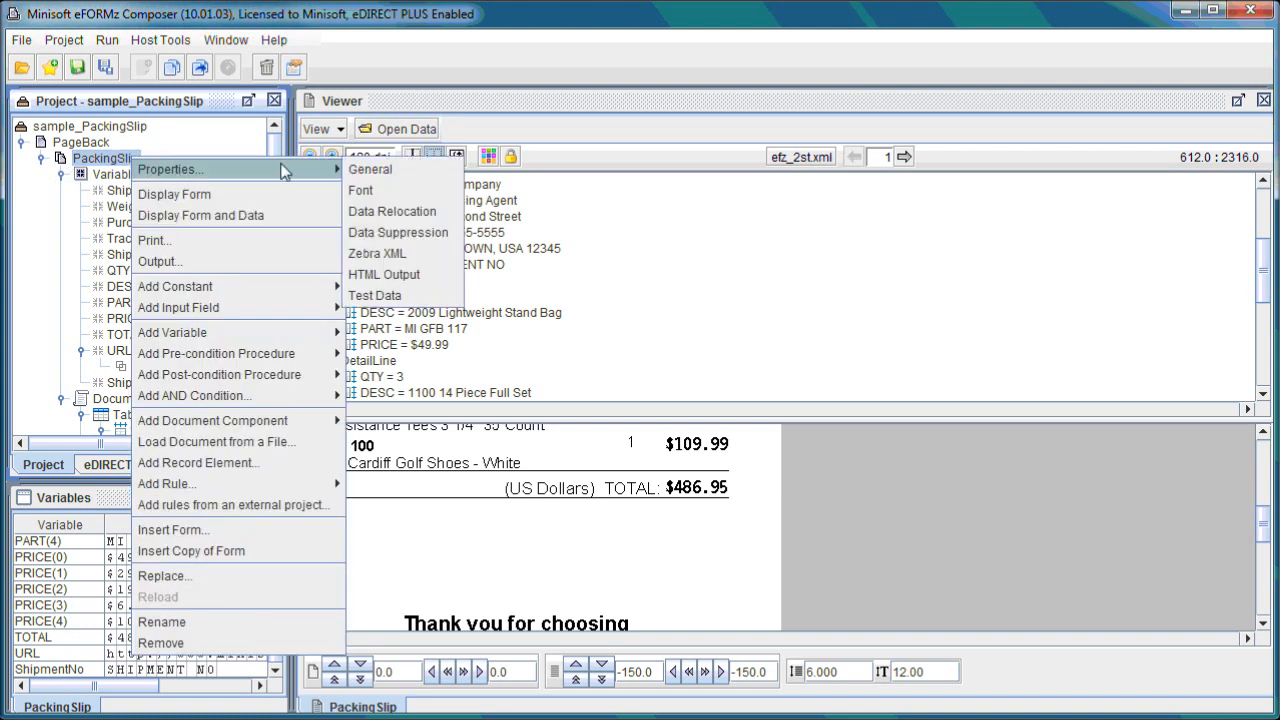
{"action": "left_click", "coordinate": [378, 170]}
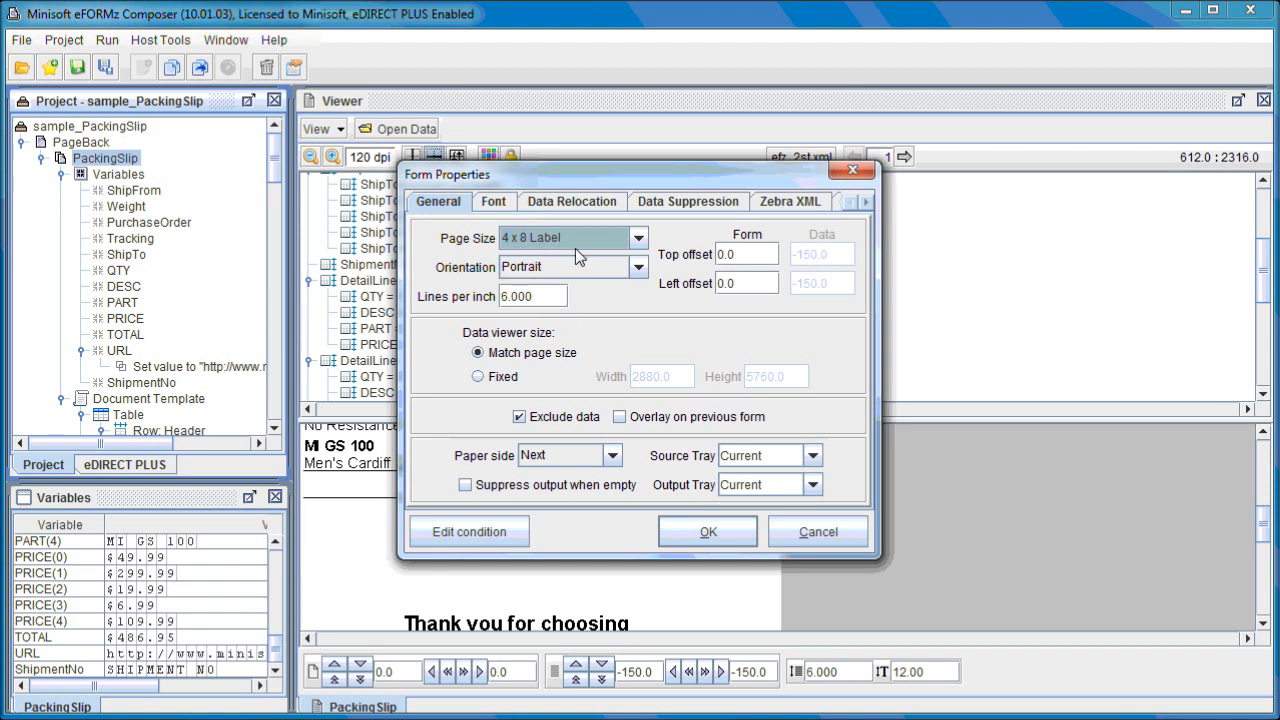
{"action": "left_click", "coordinate": [636, 240]}
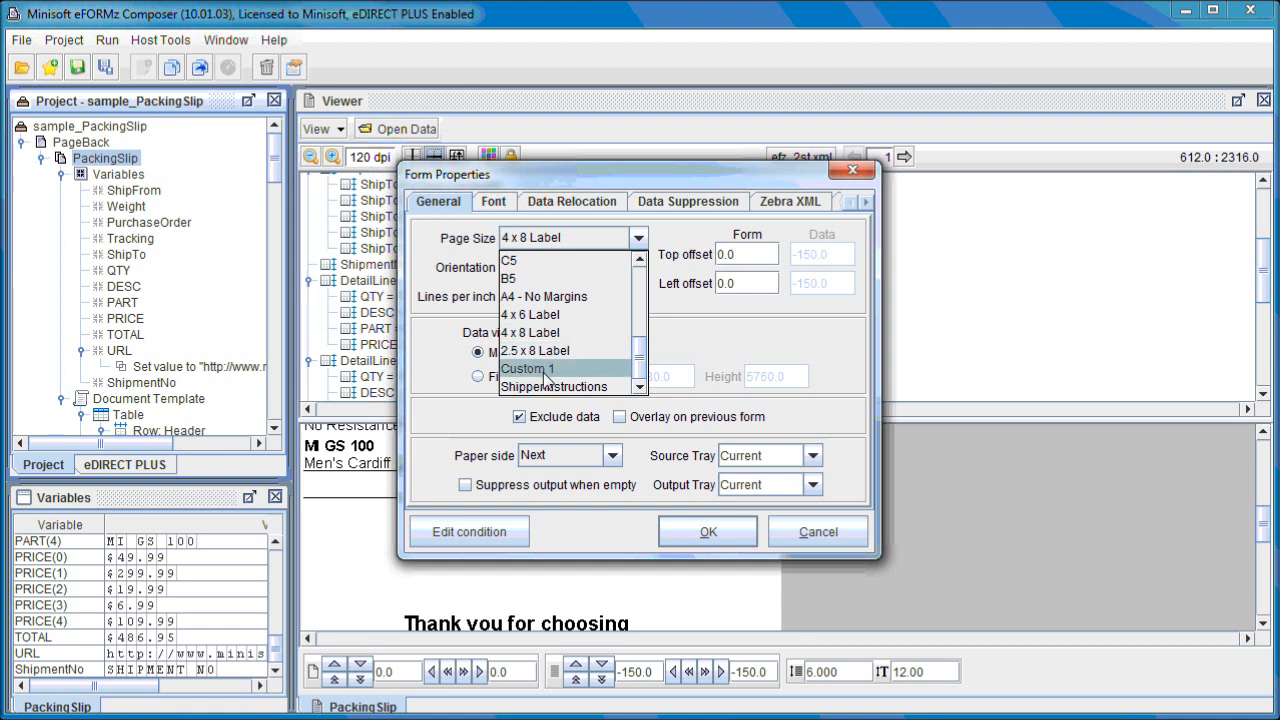
{"action": "left_click_drag", "start_coordinate": [639, 352], "coordinate": [641, 322]}
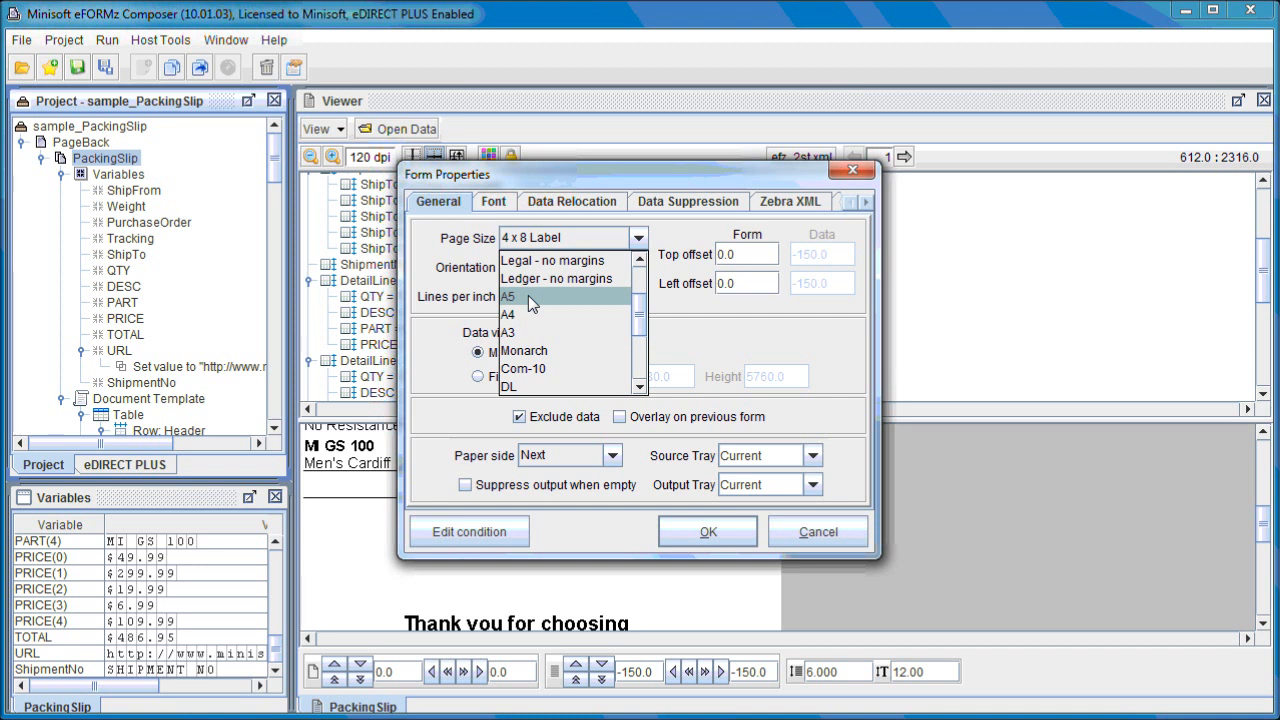
{"action": "left_click_drag", "start_coordinate": [638, 314], "coordinate": [641, 360]}
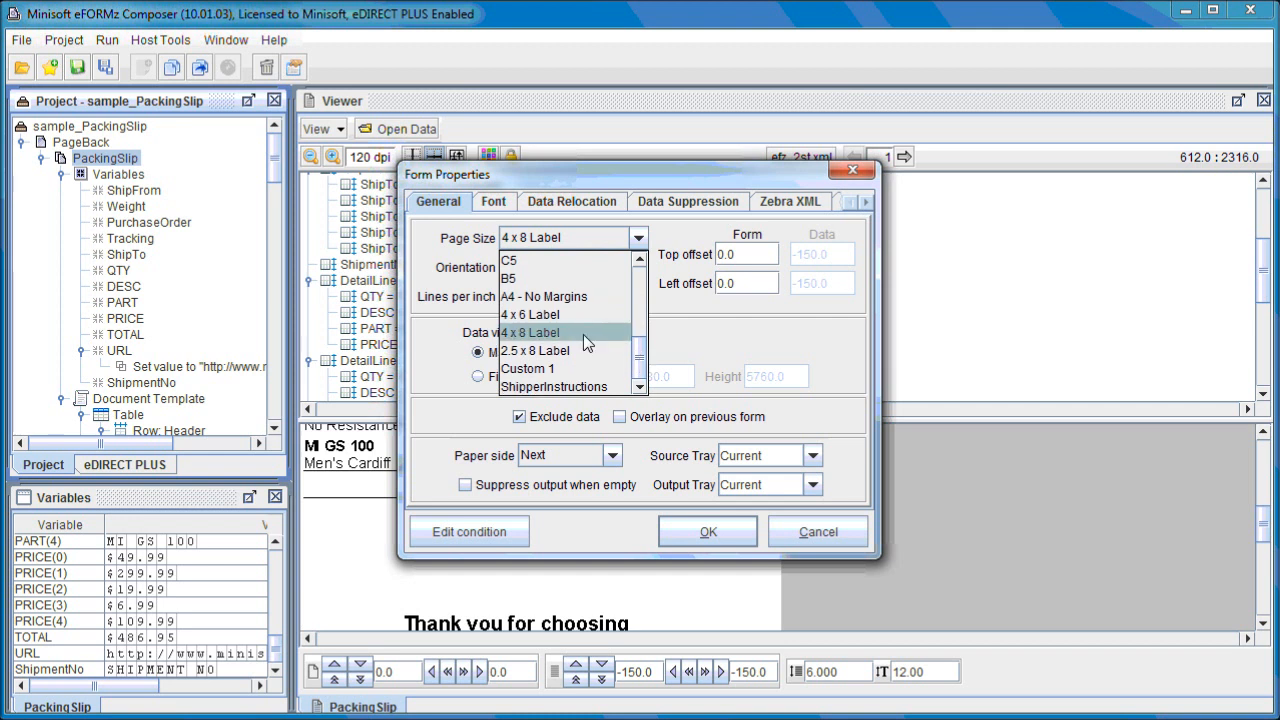
{"action": "left_click", "coordinate": [725, 331]}
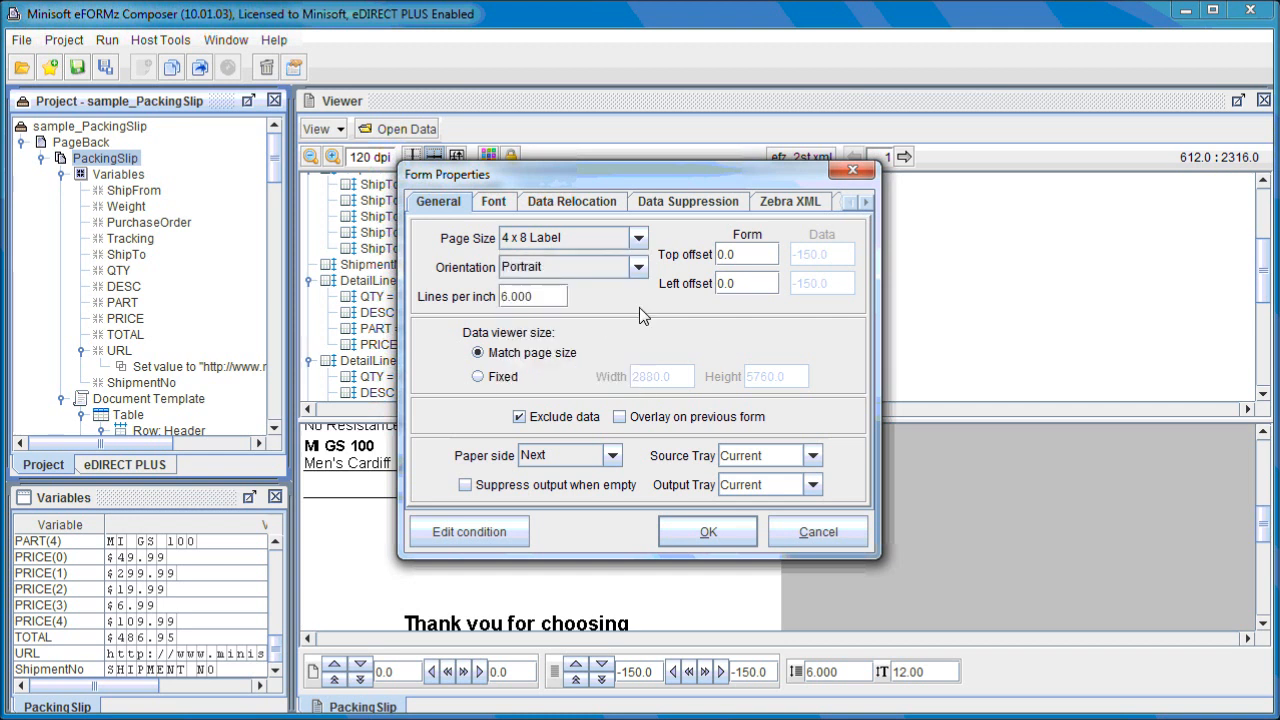
{"action": "left_click", "coordinate": [591, 269]}
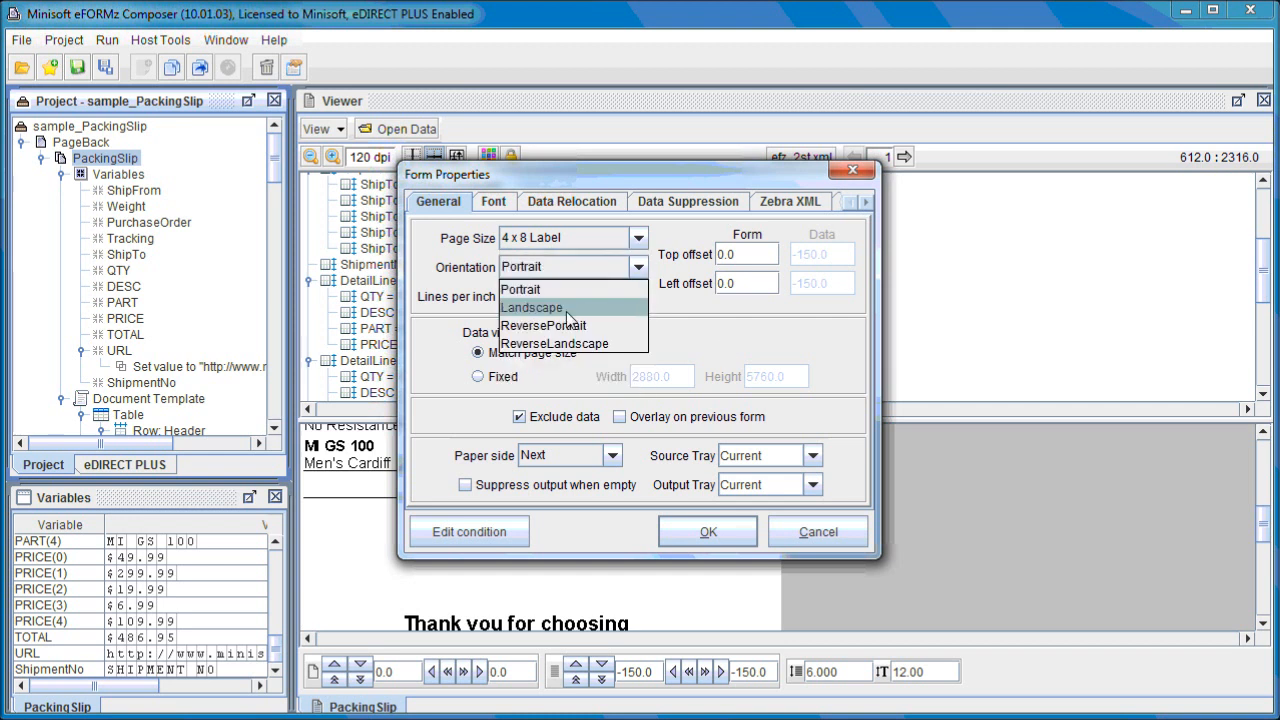
{"action": "left_click", "coordinate": [688, 325]}
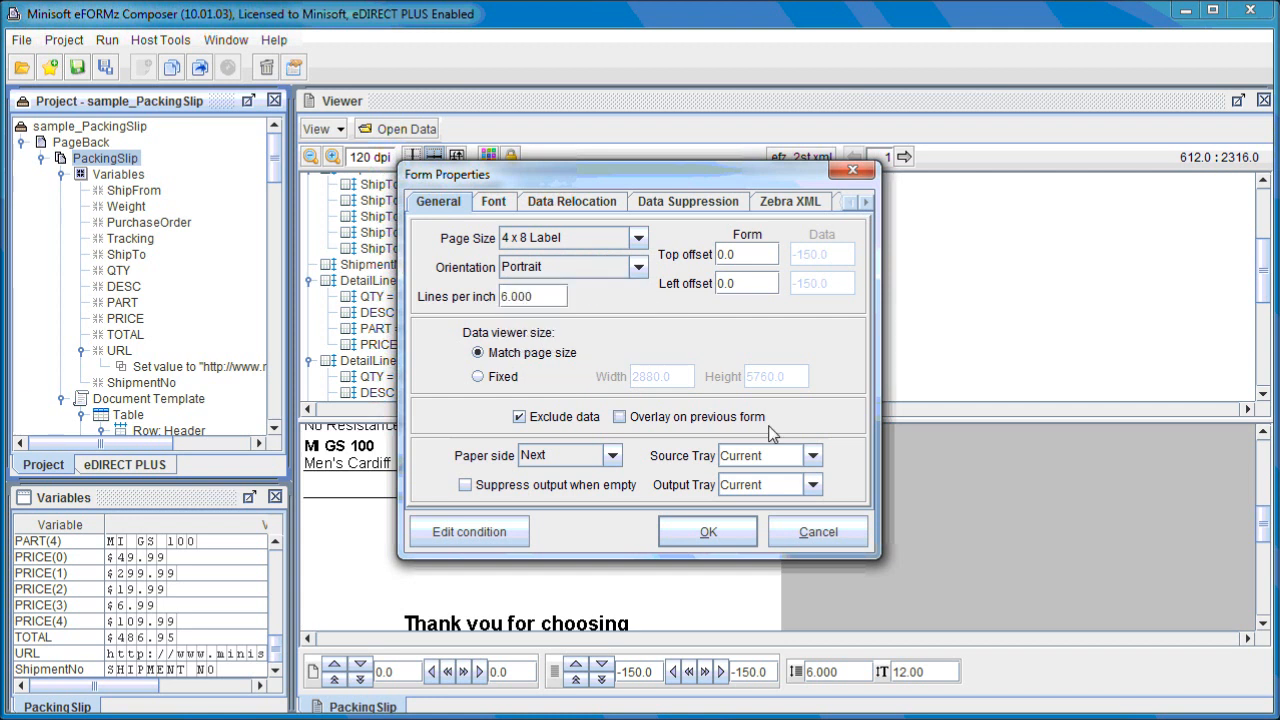
{"action": "left_click", "coordinate": [835, 536]}
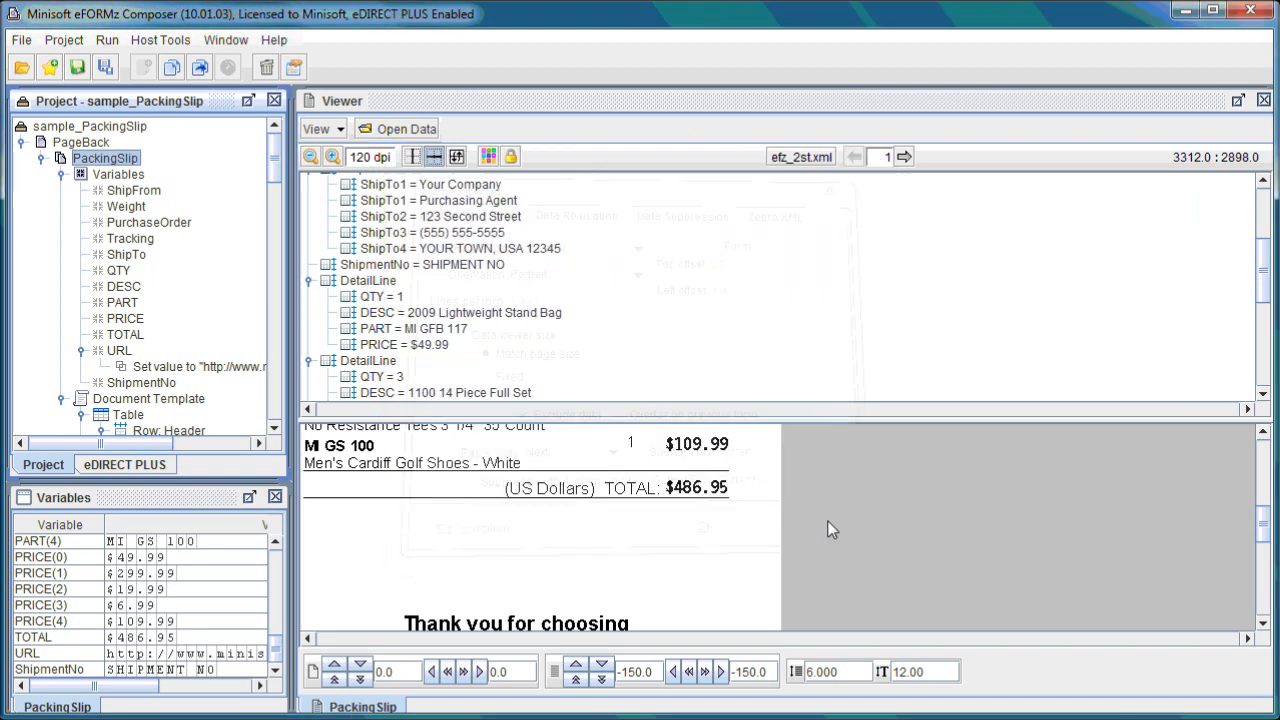
Start opening a data file from the 2ST_Samples folder, listing all file types.
{"action": "scroll", "coordinate": [797, 318], "scroll_direction": "up", "scroll_amount": 4}
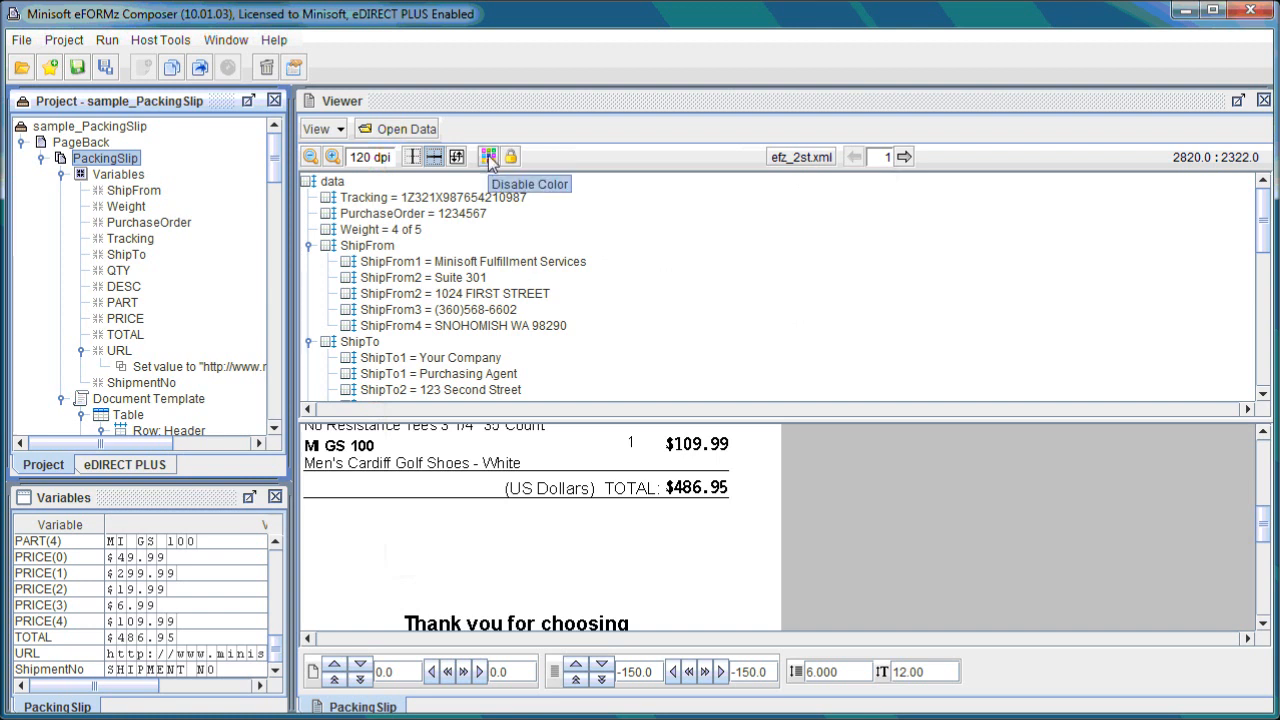
{"action": "left_click", "coordinate": [405, 129]}
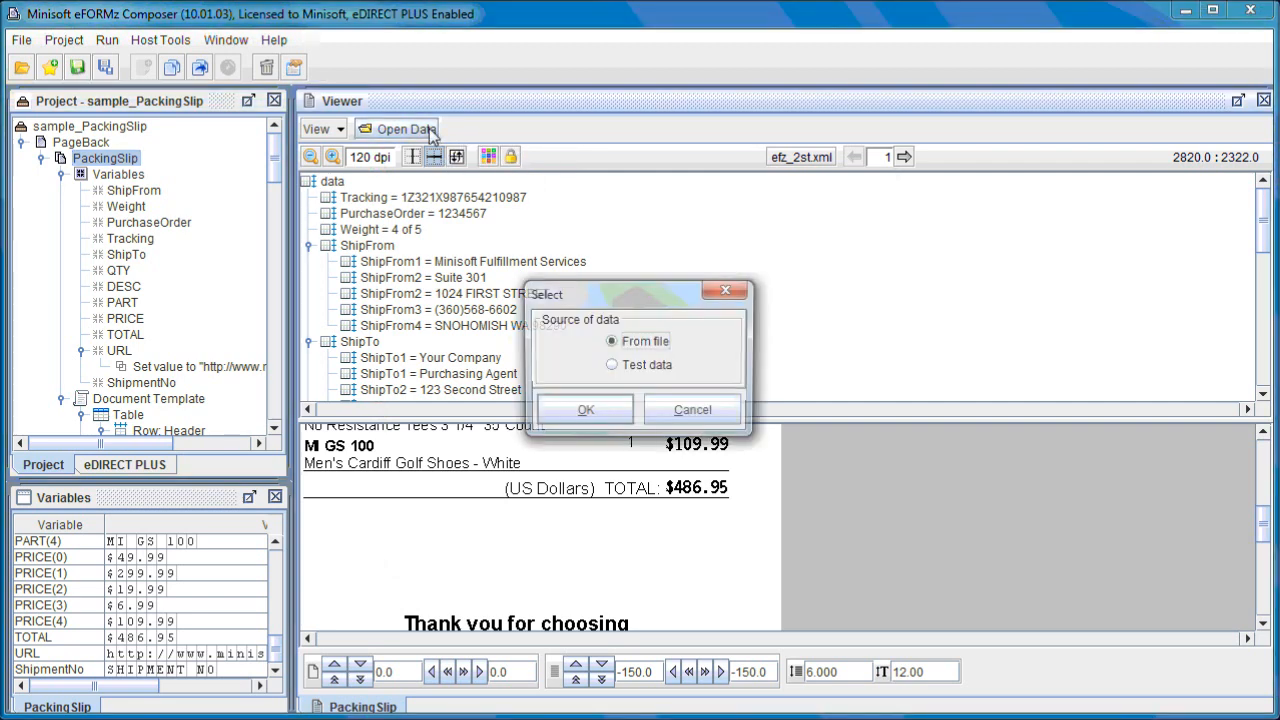
{"action": "left_click", "coordinate": [597, 418]}
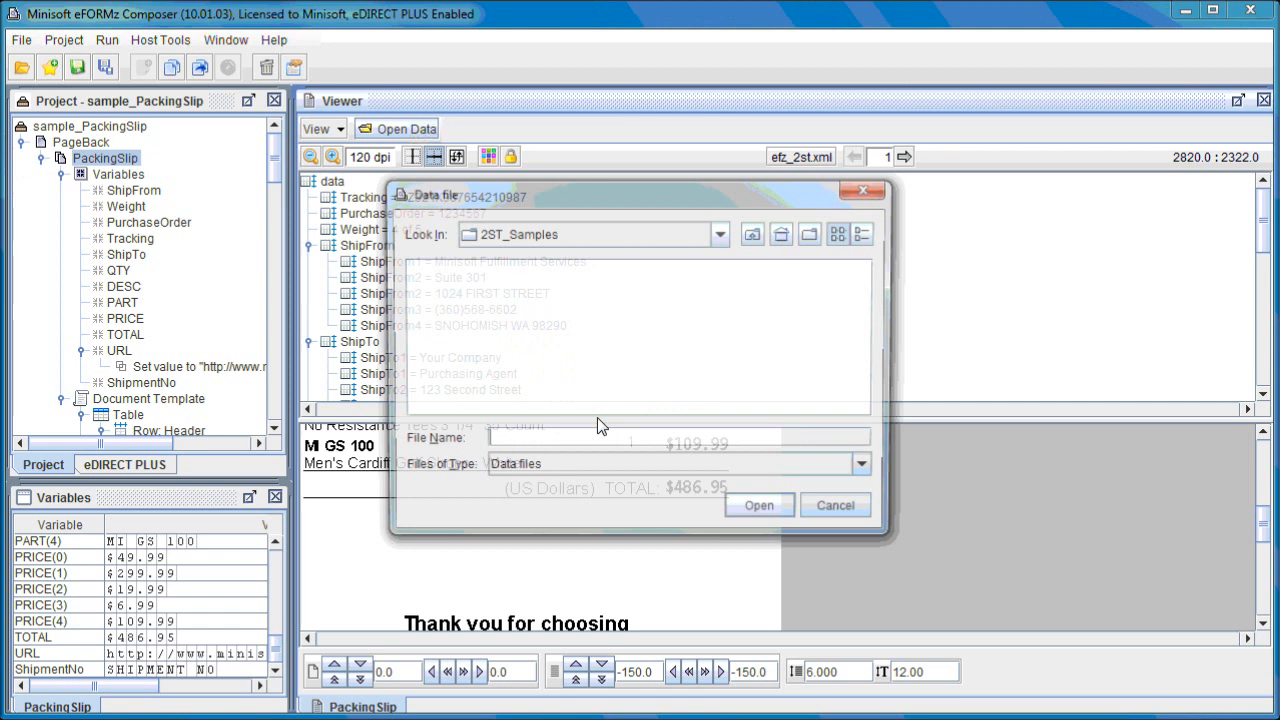
{"action": "left_click", "coordinate": [549, 469]}
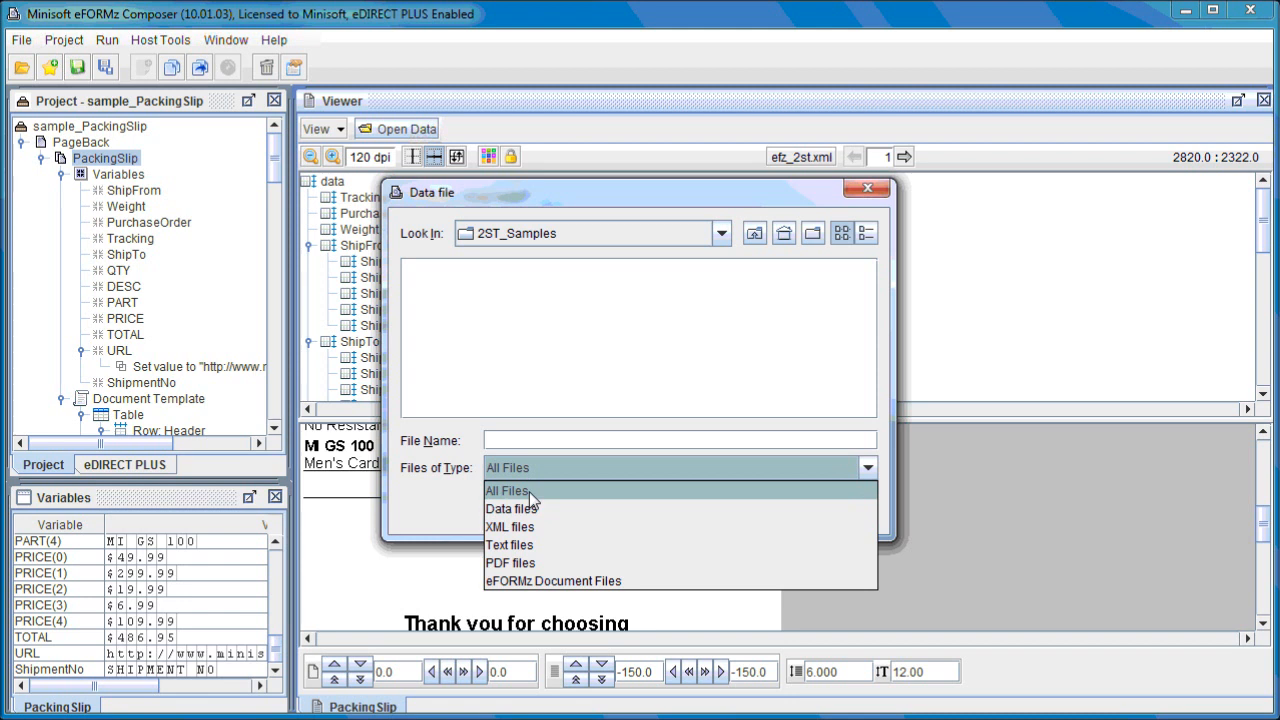
{"action": "left_click", "coordinate": [529, 492]}
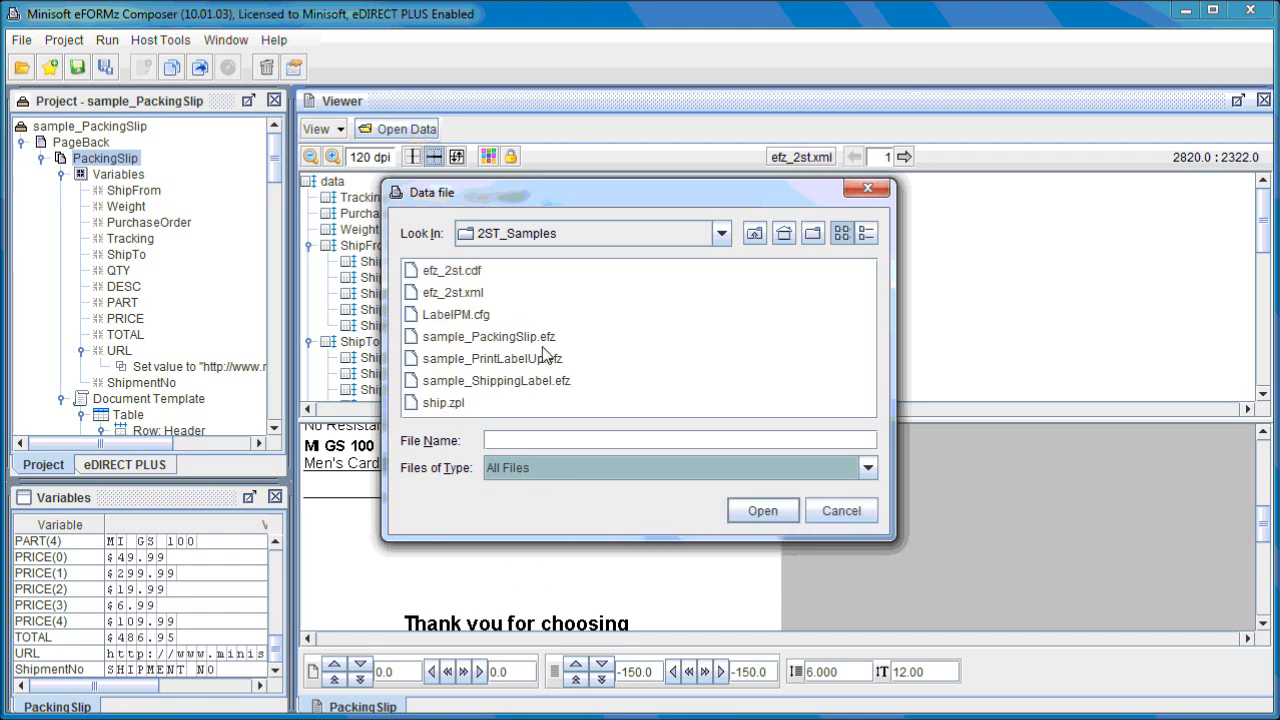